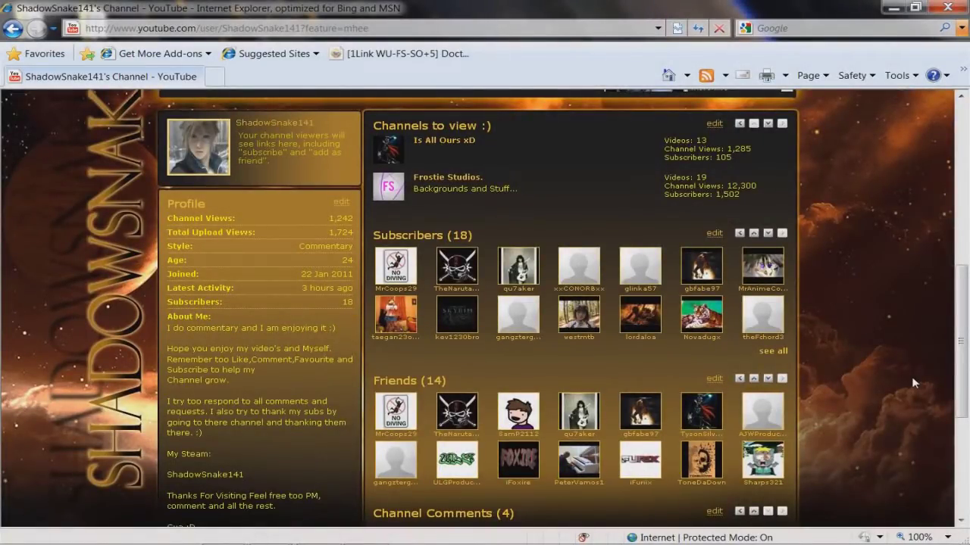
- Scroll the YouTube channel page down to the comments and minimize Internet Explorer
{"action": "scroll", "coordinate": [897, 387], "scroll_direction": "down", "scroll_amount": 3}
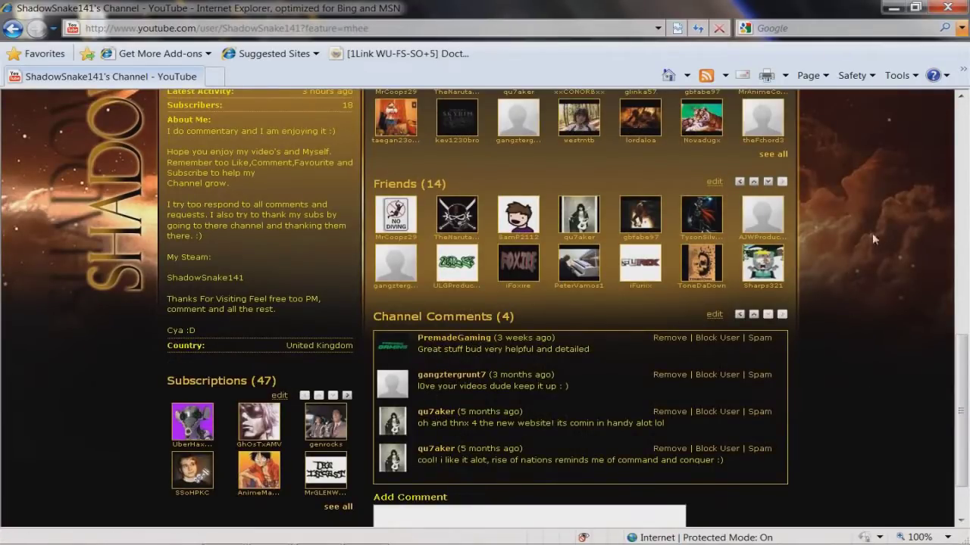
{"action": "left_click", "coordinate": [894, 7]}
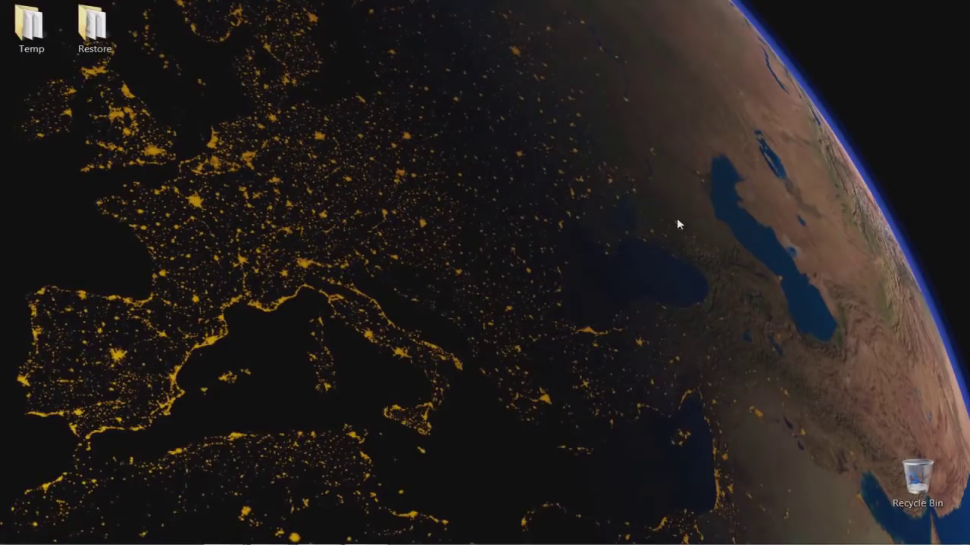
{"action": "mouse_move", "coordinate": [469, 543]}
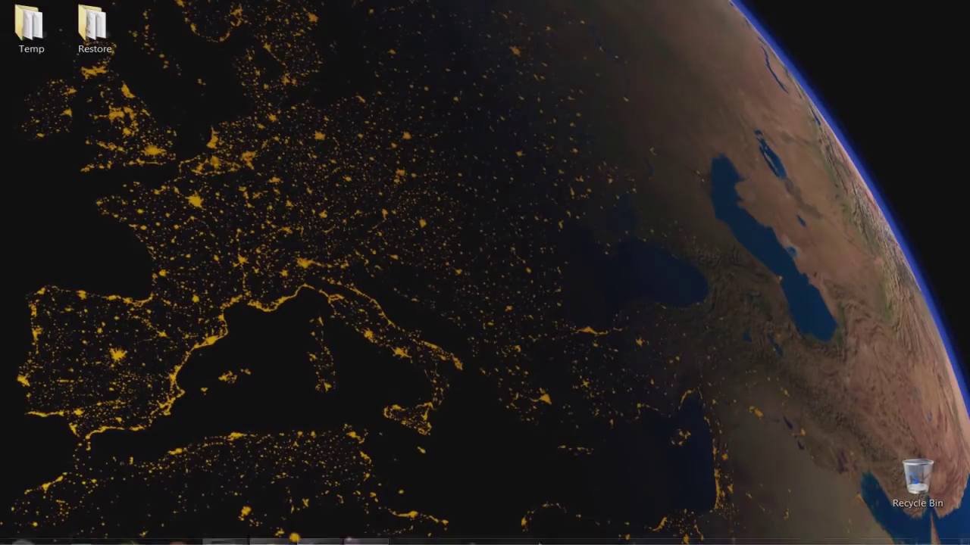
{"action": "mouse_move", "coordinate": [221, 530]}
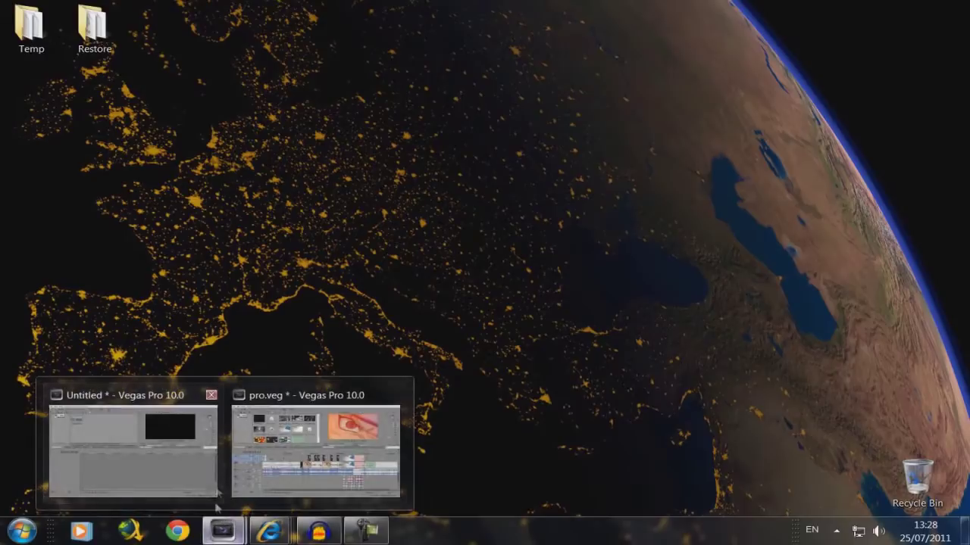
{"action": "left_click", "coordinate": [298, 454]}
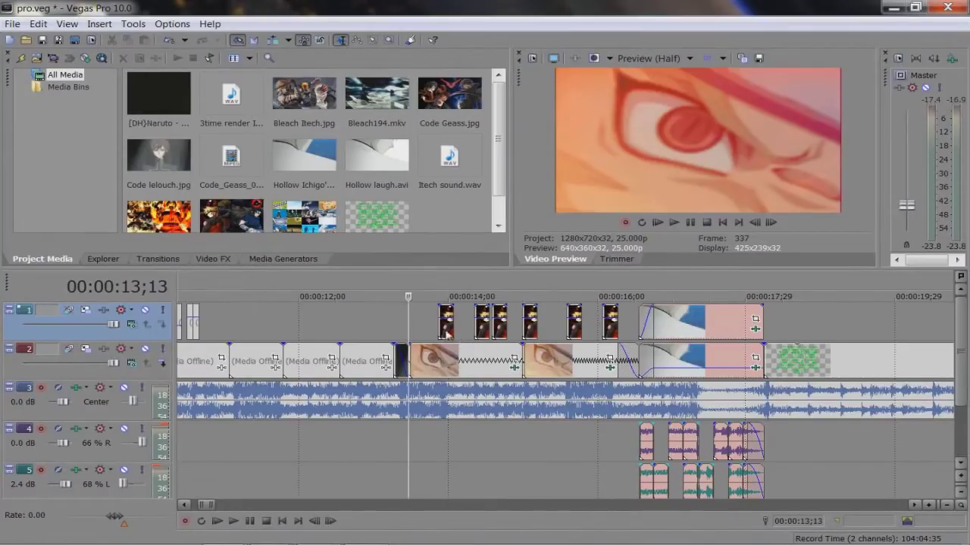
{"action": "left_click", "coordinate": [445, 328]}
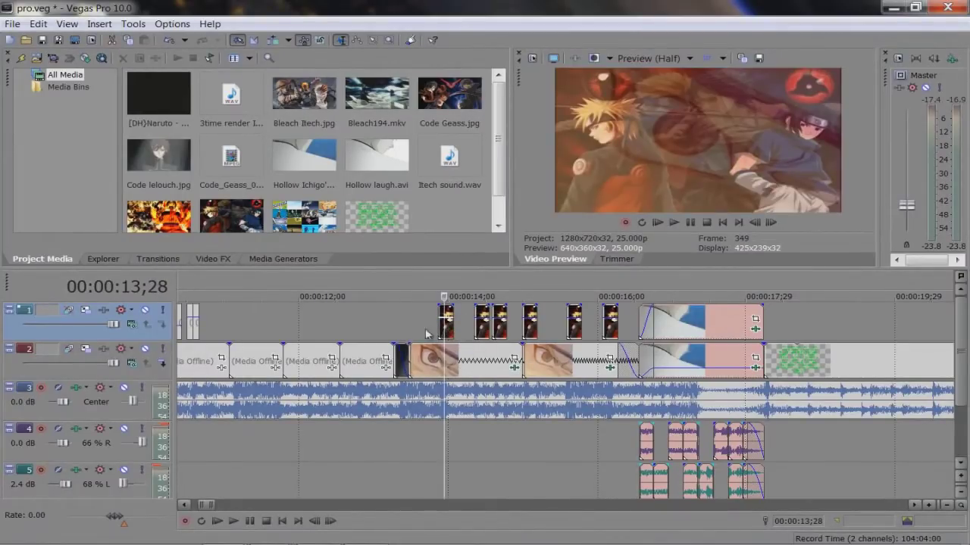
{"action": "left_click", "coordinate": [406, 345]}
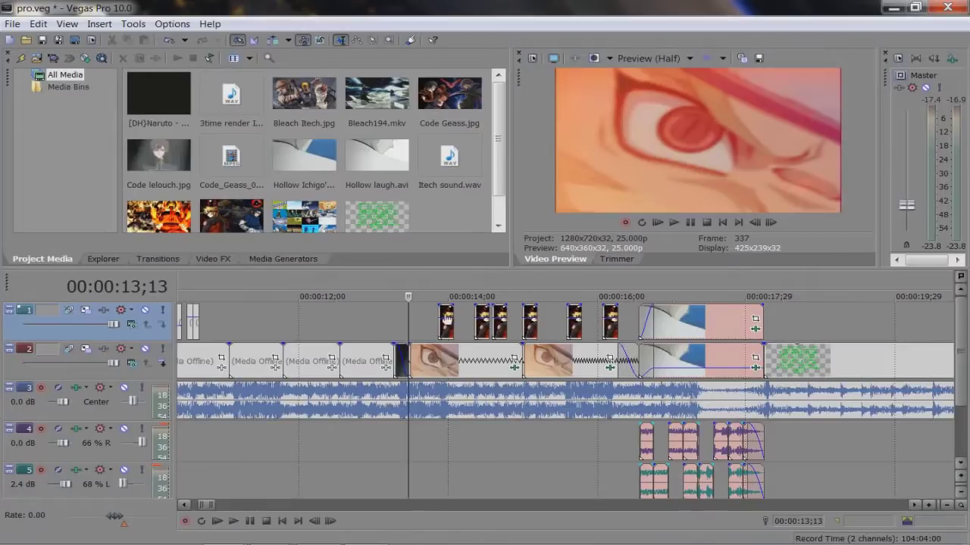
{"action": "left_click", "coordinate": [235, 521]}
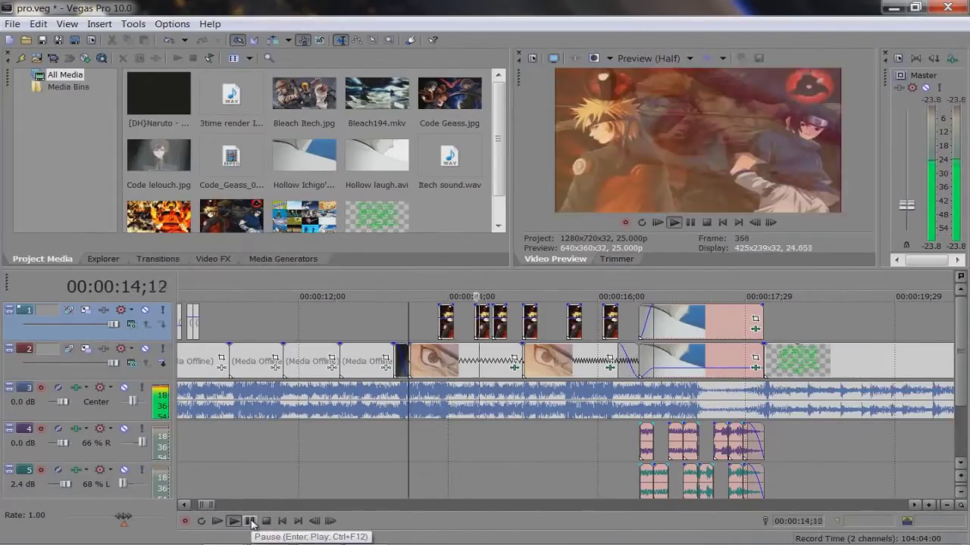
{"action": "left_click", "coordinate": [250, 521]}
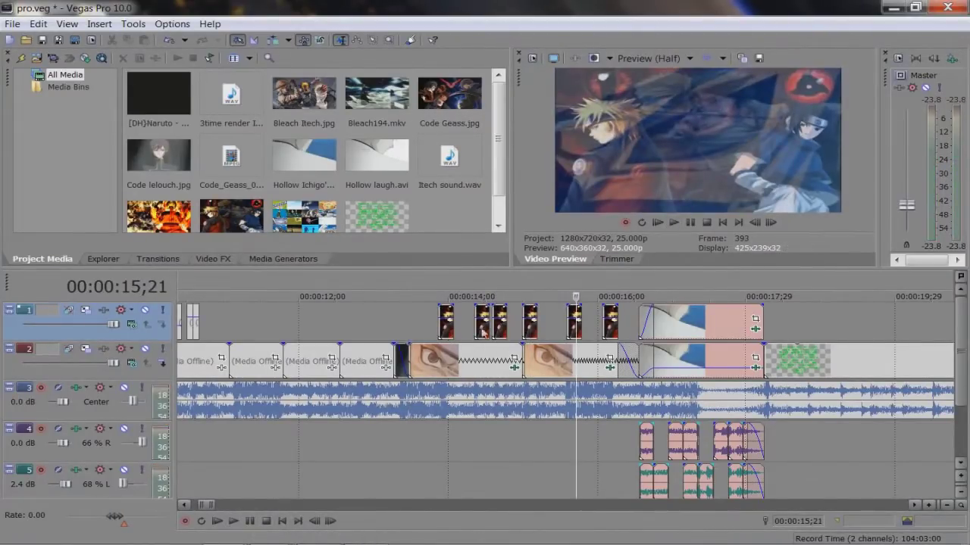
{"action": "left_click", "coordinate": [415, 328]}
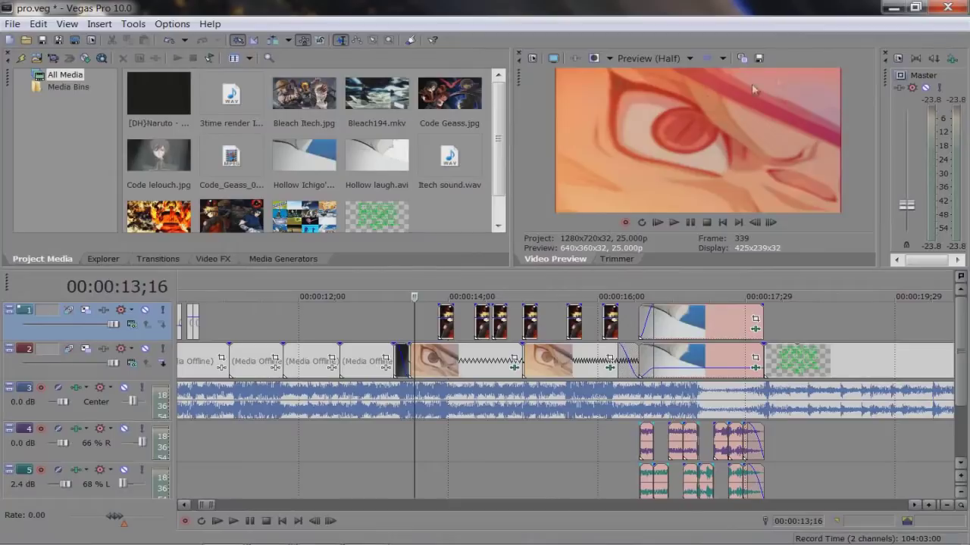
{"action": "left_click", "coordinate": [892, 7]}
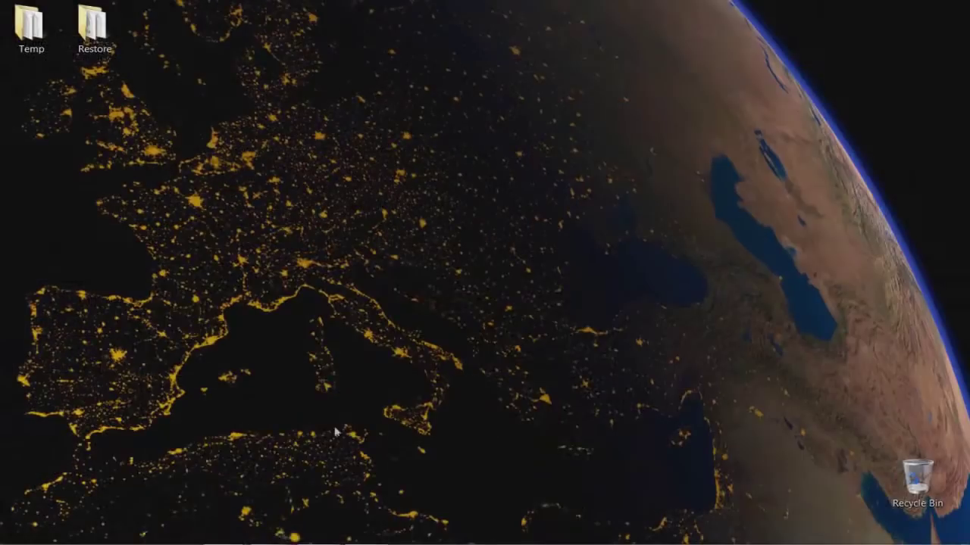
- Restore the Untitled Vegas project and drag Wildlife.wmv from Project Media onto the timeline
{"action": "mouse_move", "coordinate": [222, 535]}
{"action": "left_click", "coordinate": [182, 447]}
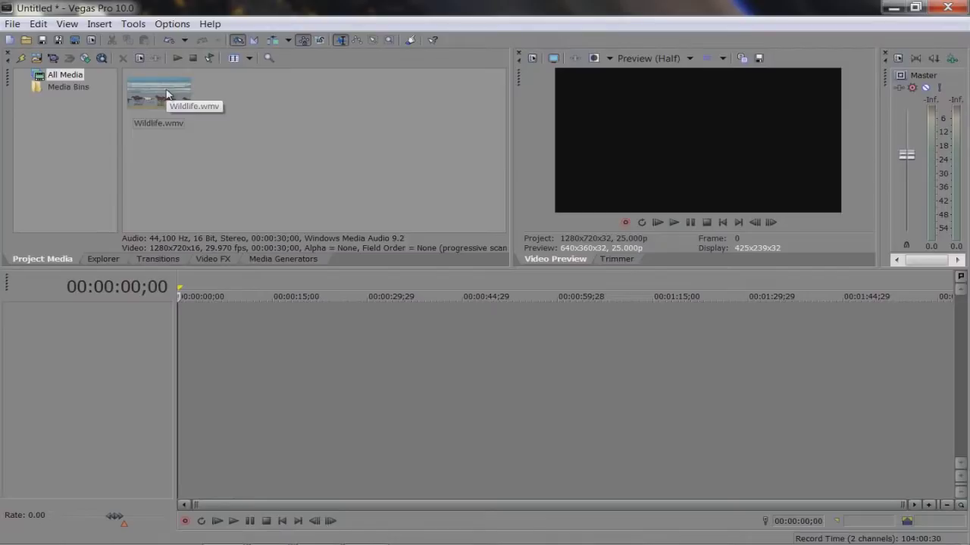
{"action": "left_click_drag", "start_coordinate": [166, 94], "coordinate": [219, 328]}
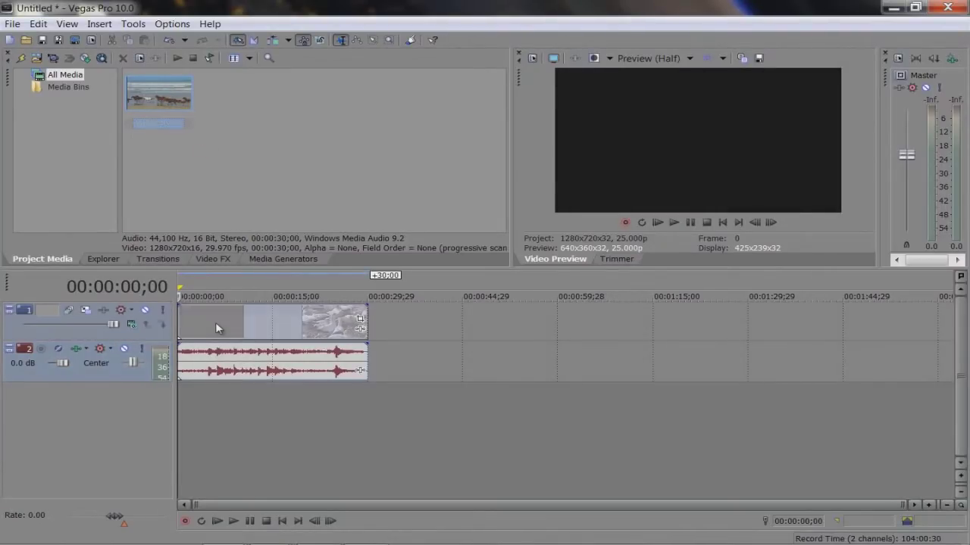
- Select the Wildlife clip's video and audio events together using Group > Select All
{"action": "left_click", "coordinate": [218, 328]}
{"action": "scroll", "coordinate": [265, 366], "scroll_direction": "up", "scroll_amount": 3}
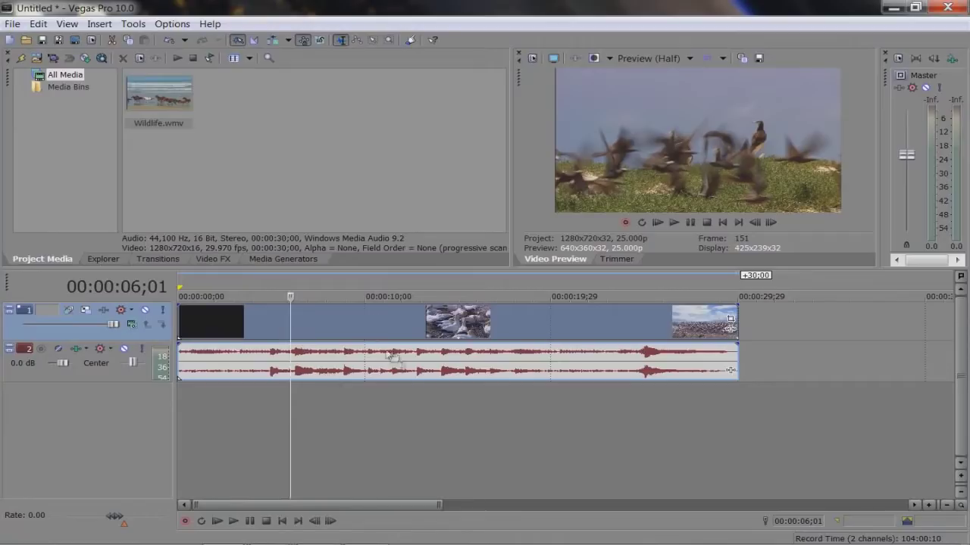
{"action": "left_click_drag", "start_coordinate": [565, 319], "coordinate": [400, 326]}
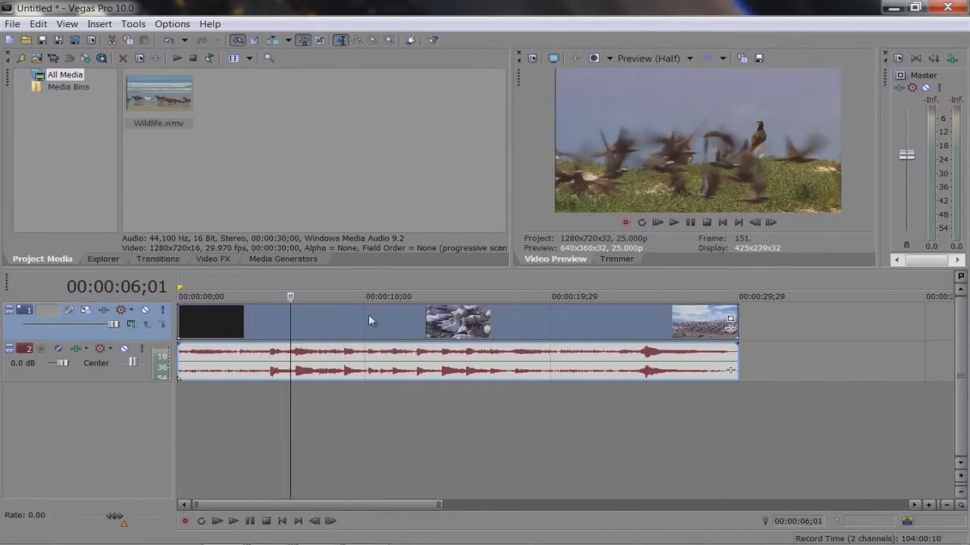
{"action": "right_click", "coordinate": [368, 315]}
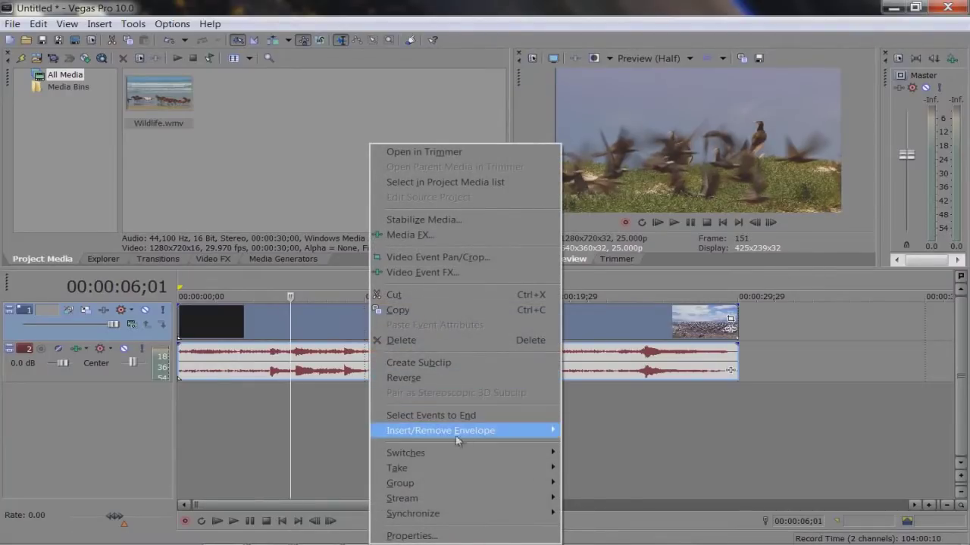
{"action": "mouse_move", "coordinate": [421, 489]}
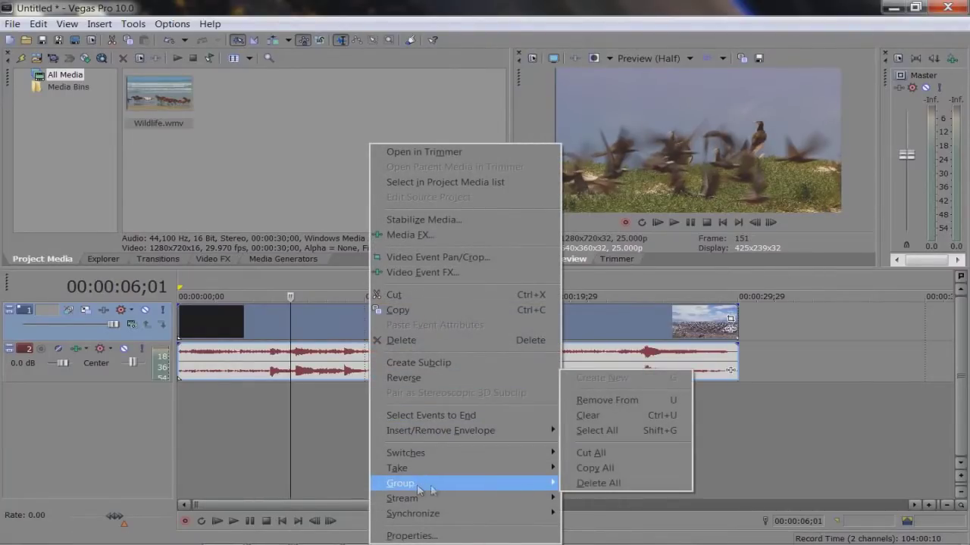
{"action": "left_click", "coordinate": [596, 430]}
{"action": "mouse_move", "coordinate": [413, 328]}
{"action": "left_mouse_down"}
{"action": "mouse_move", "coordinate": [593, 328]}
{"action": "mouse_move", "coordinate": [412, 328]}
{"action": "left_mouse_up"}
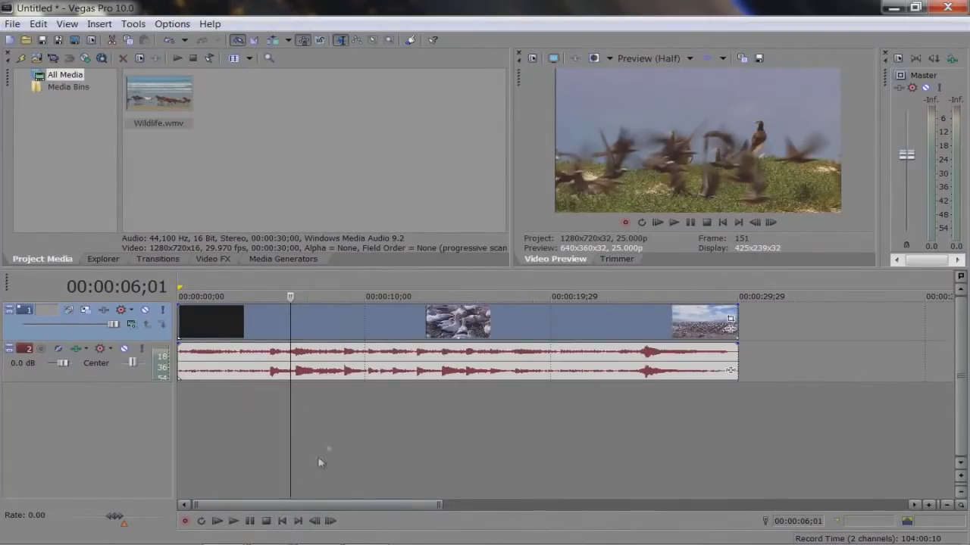
{"action": "left_click", "coordinate": [223, 327]}
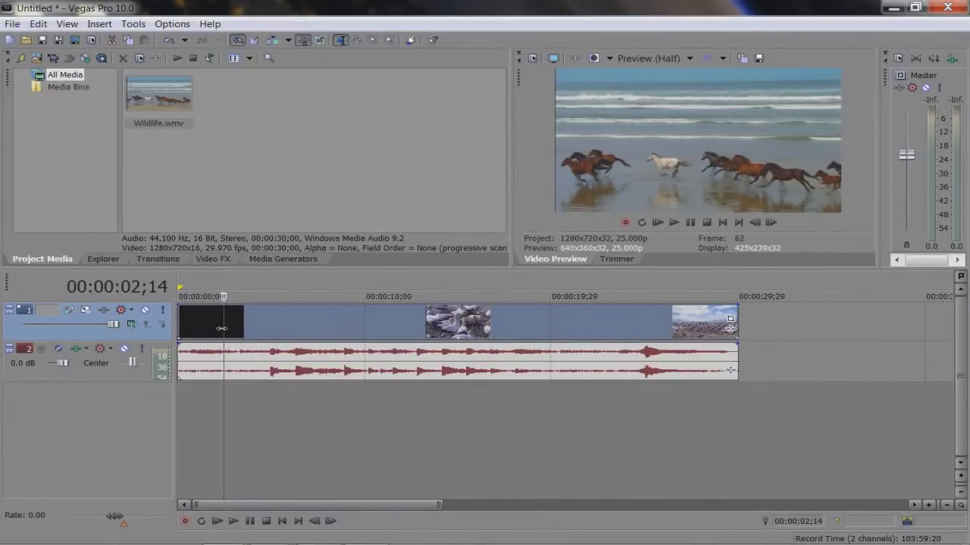
{"action": "left_click", "coordinate": [195, 326]}
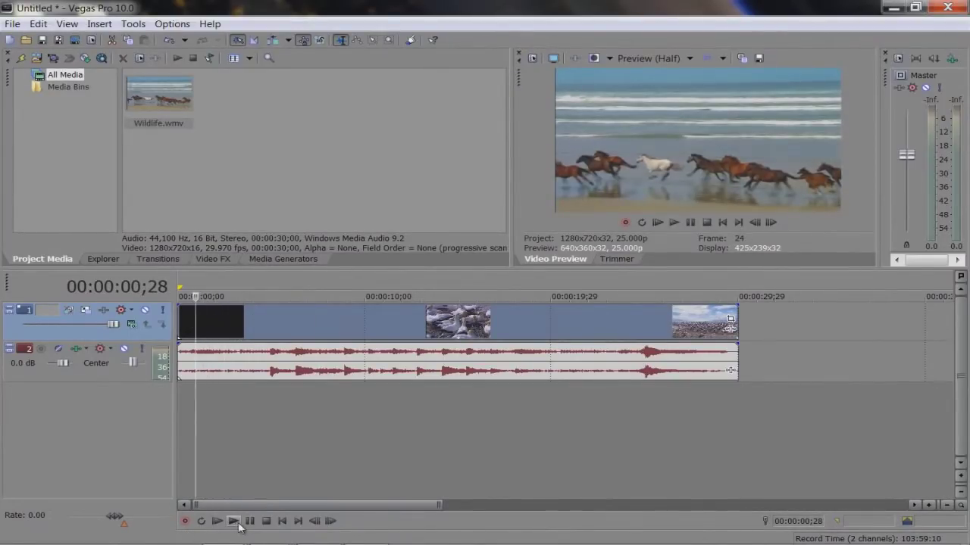
{"action": "left_click", "coordinate": [234, 522]}
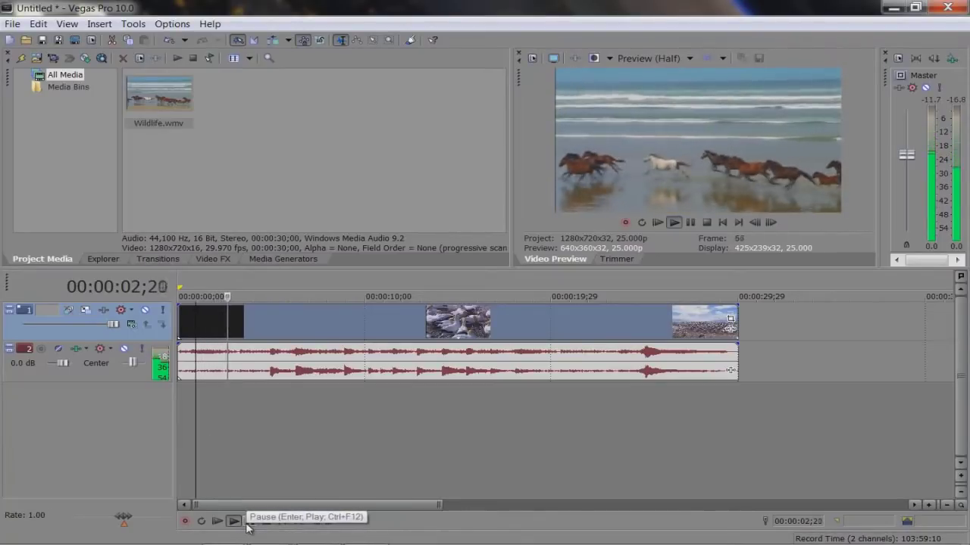
{"action": "left_click_drag", "start_coordinate": [230, 327], "coordinate": [253, 323]}
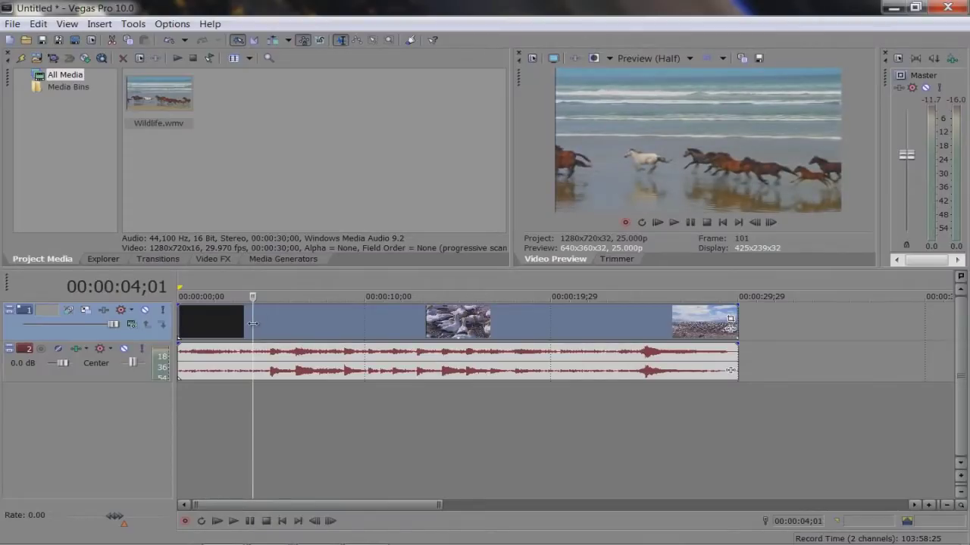
{"action": "key", "text": "Right"}
{"action": "key", "text": "Right"}
{"action": "key", "text": "Right"}
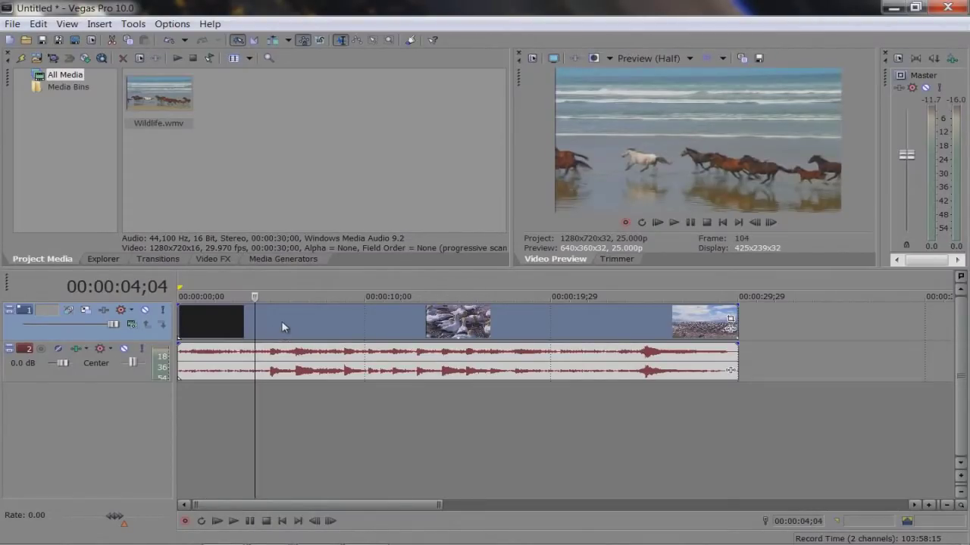
{"action": "key", "text": "s"}
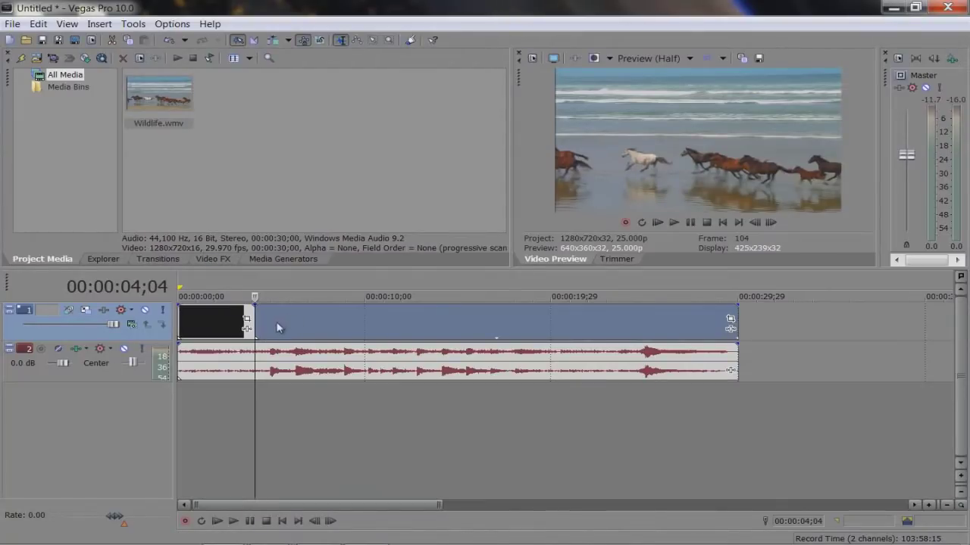
{"action": "left_click_drag", "start_coordinate": [277, 328], "coordinate": [380, 328]}
{"action": "key", "text": "Up"}
{"action": "key", "text": "Up"}
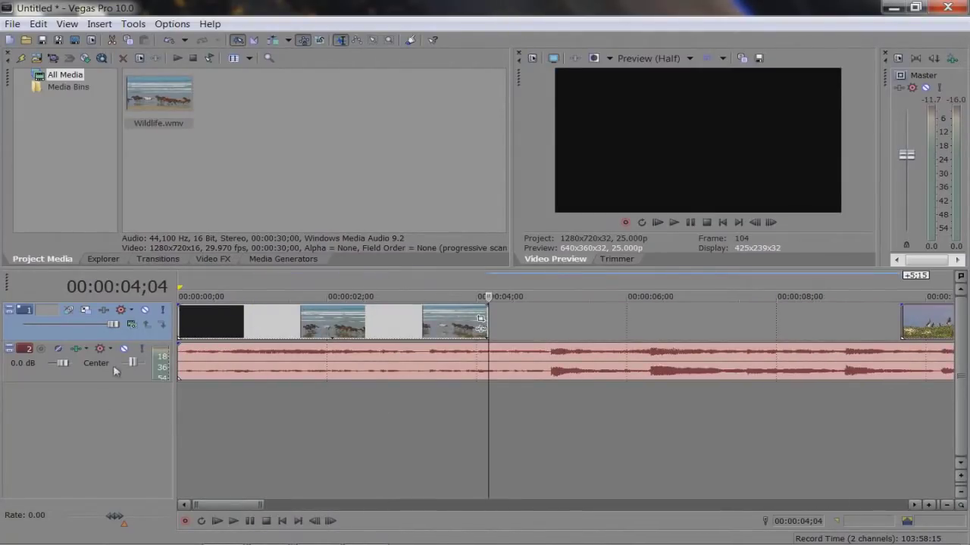
{"action": "left_click", "coordinate": [124, 349]}
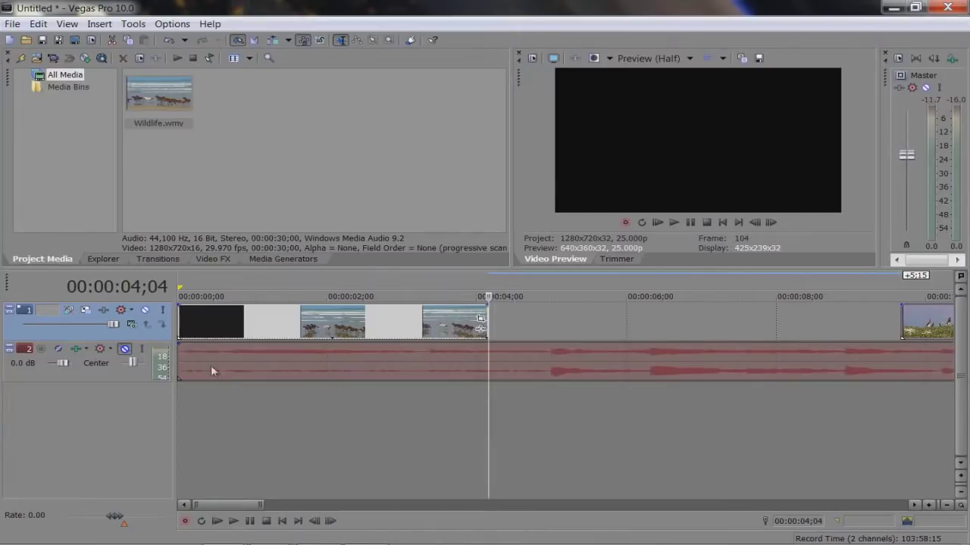
{"action": "left_click", "coordinate": [232, 337]}
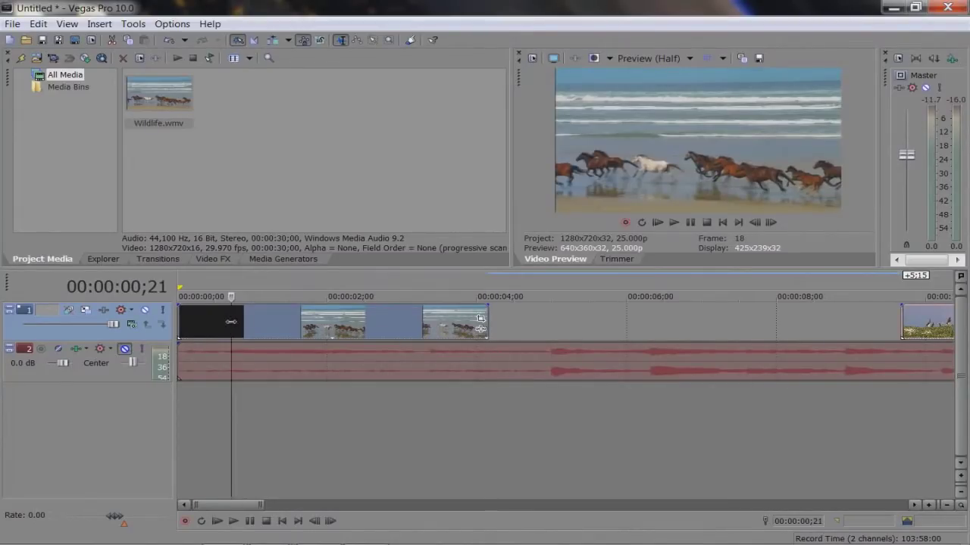
{"action": "left_click", "coordinate": [180, 324]}
{"action": "key", "text": "space"}
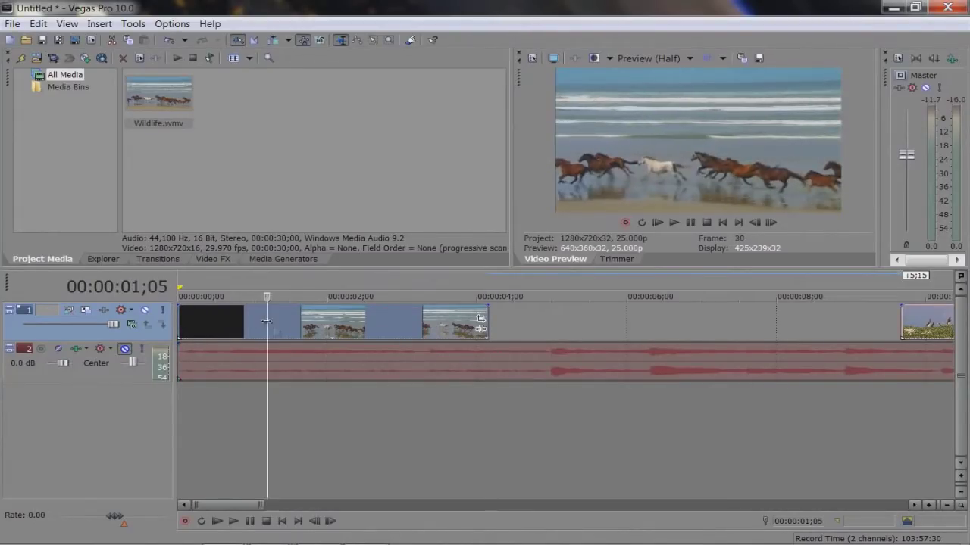
{"action": "left_click", "coordinate": [232, 521]}
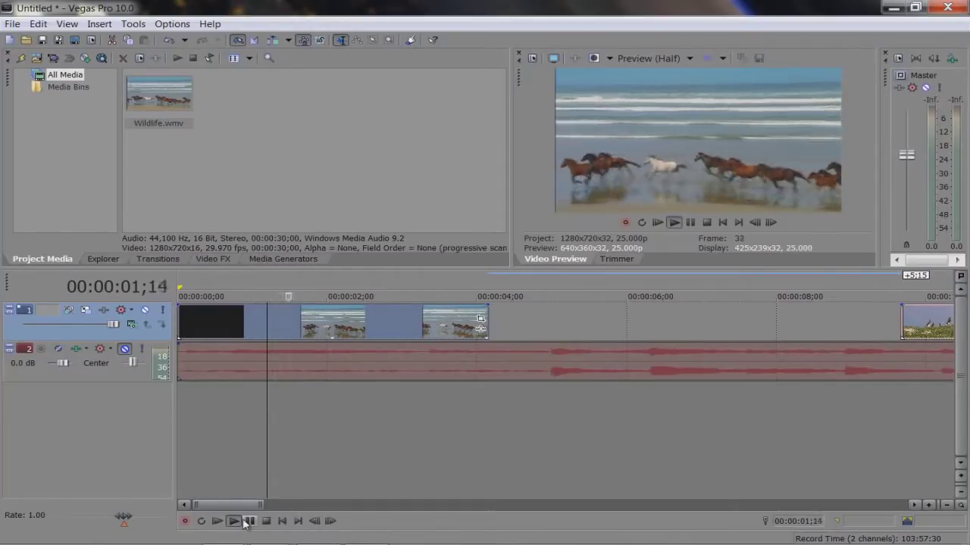
{"action": "left_click", "coordinate": [249, 522]}
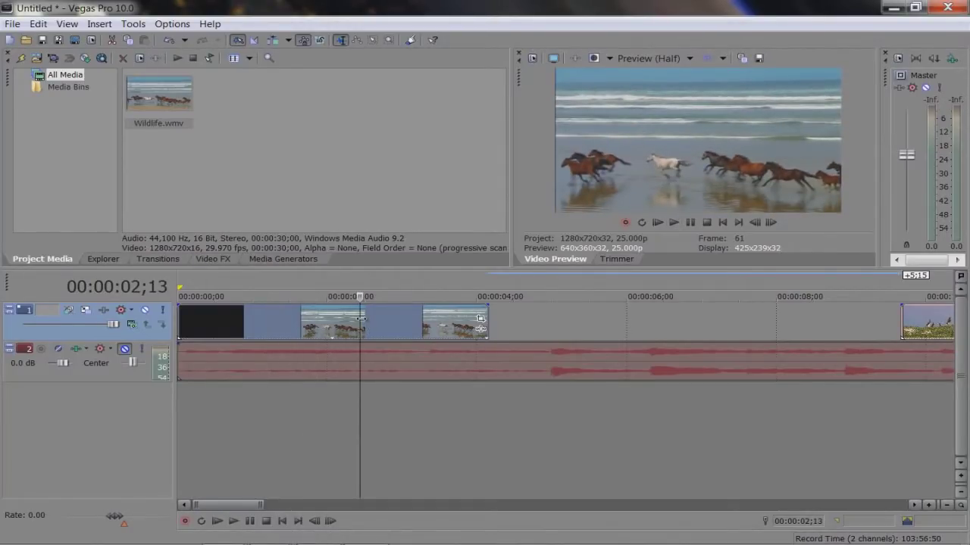
{"action": "key", "text": "space"}
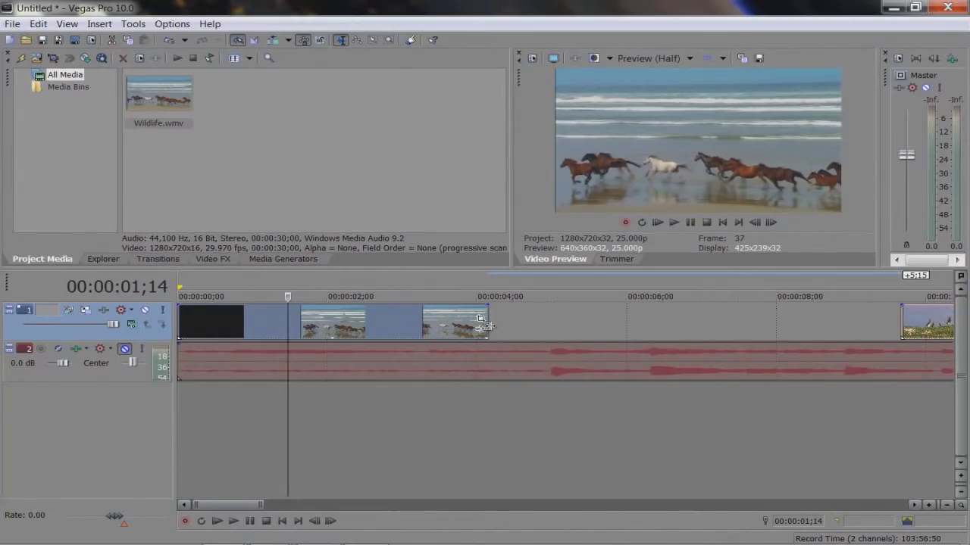
{"action": "left_click", "coordinate": [499, 327]}
{"action": "scroll", "coordinate": [507, 331], "scroll_direction": "up", "scroll_amount": 5}
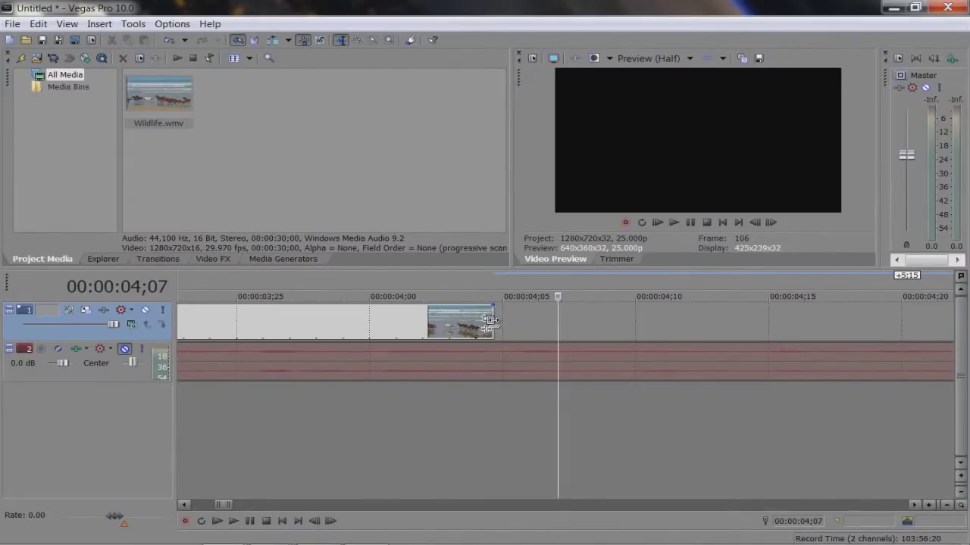
{"action": "left_click_drag", "start_coordinate": [489, 321], "coordinate": [896, 317]}
{"action": "scroll", "coordinate": [461, 320], "scroll_direction": "down", "scroll_amount": 3}
{"action": "scroll", "coordinate": [271, 332], "scroll_direction": "down", "scroll_amount": 2}
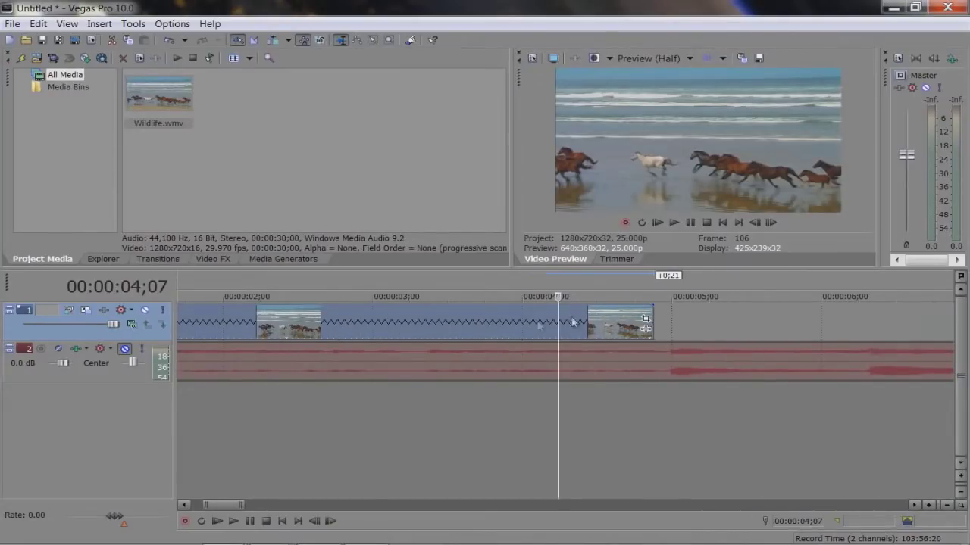
{"action": "scroll", "coordinate": [494, 321], "scroll_direction": "down", "scroll_amount": 4}
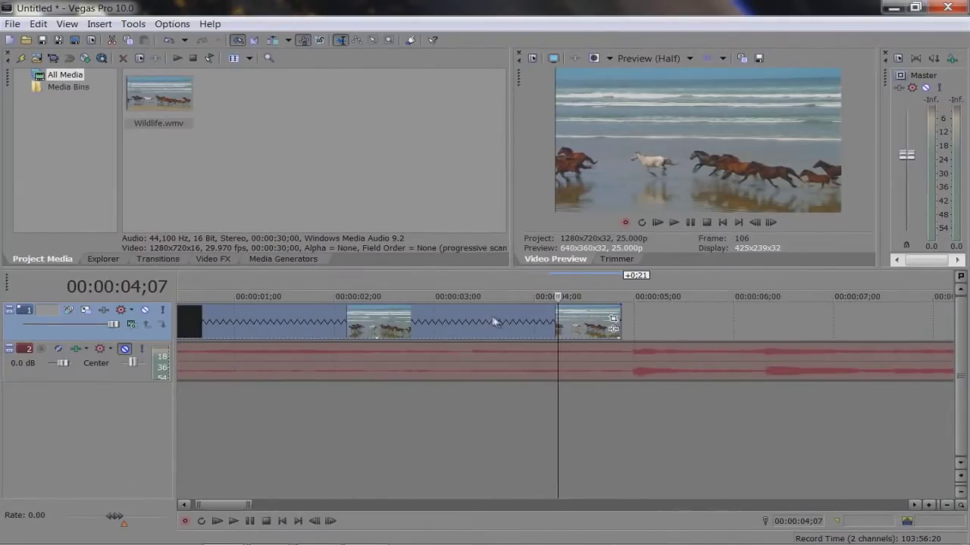
{"action": "left_click", "coordinate": [184, 327]}
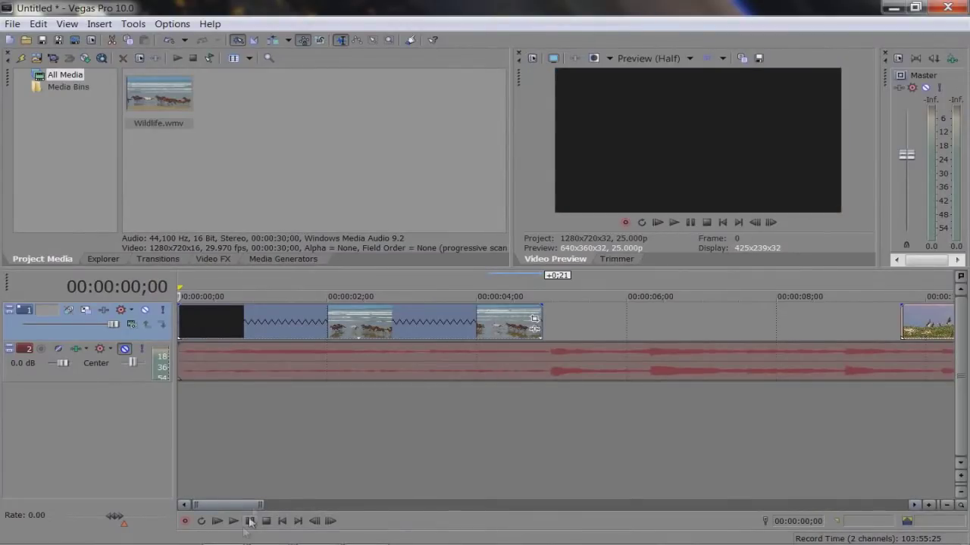
{"action": "left_click", "coordinate": [203, 327]}
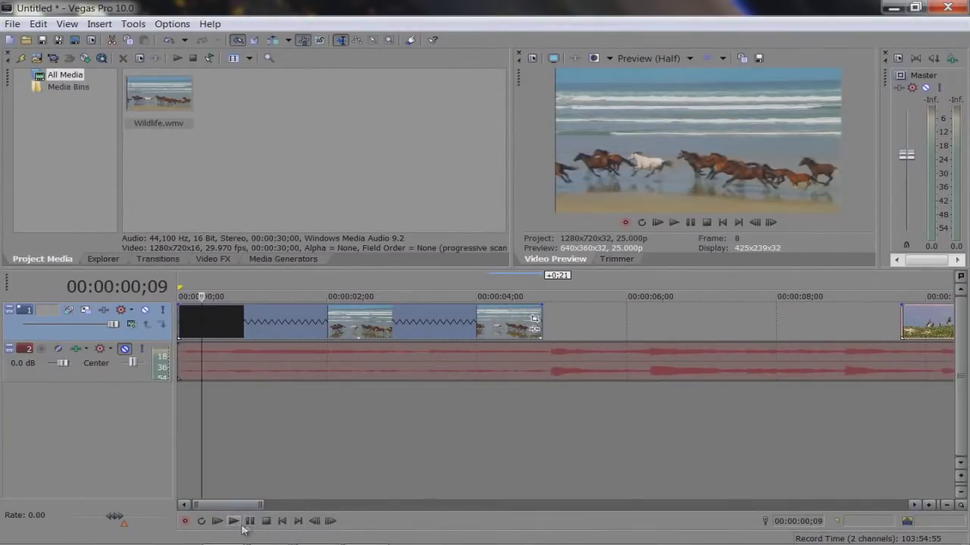
{"action": "left_click", "coordinate": [249, 523]}
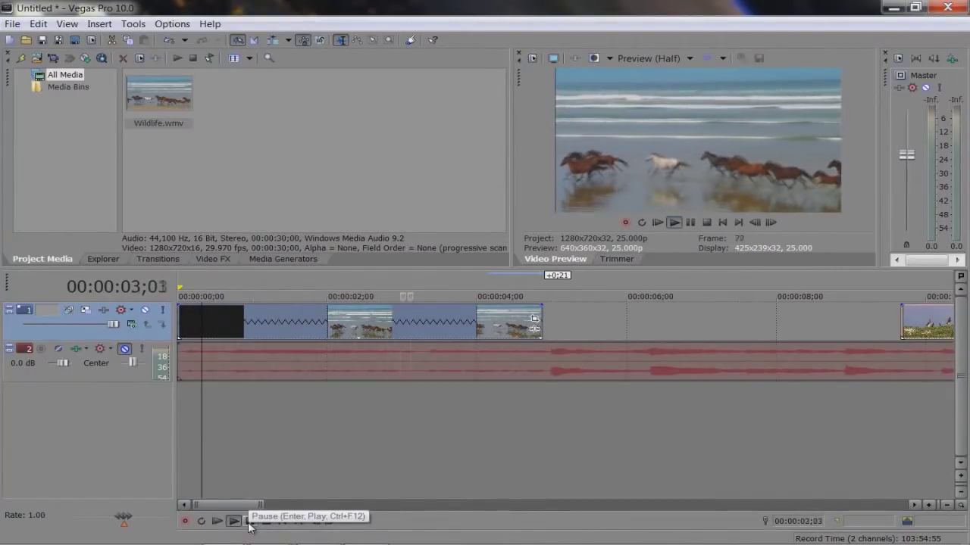
{"action": "left_click", "coordinate": [249, 522]}
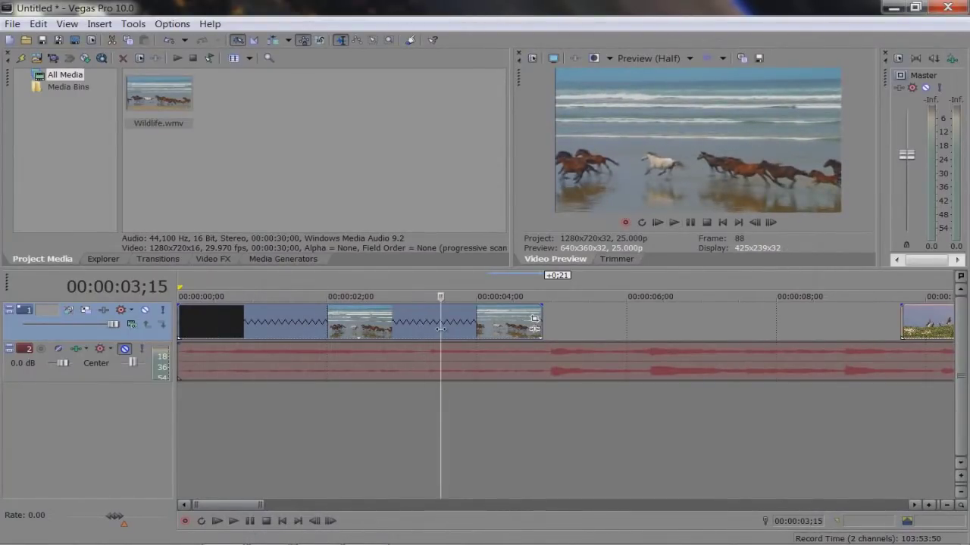
{"action": "left_click", "coordinate": [314, 329]}
{"action": "left_click", "coordinate": [304, 329]}
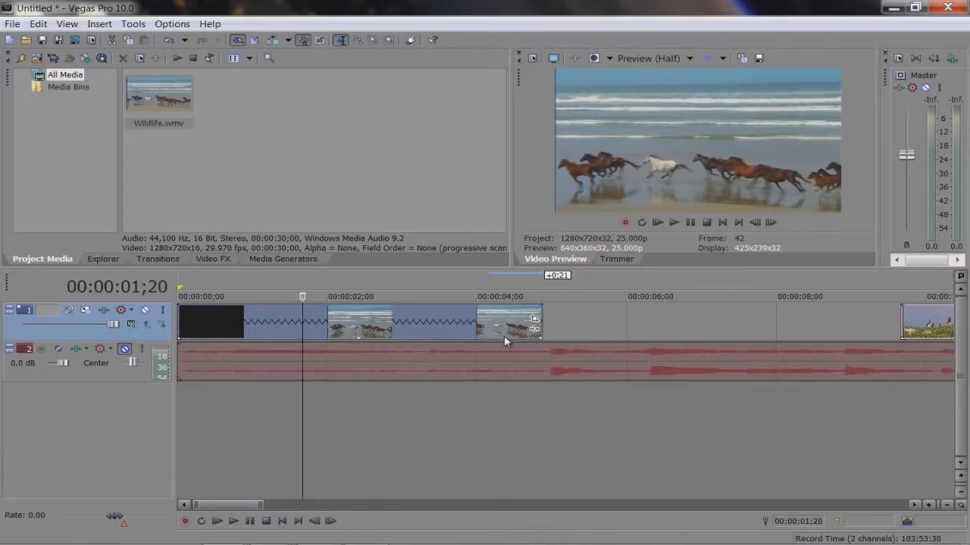
{"action": "key", "text": "ctrl+z"}
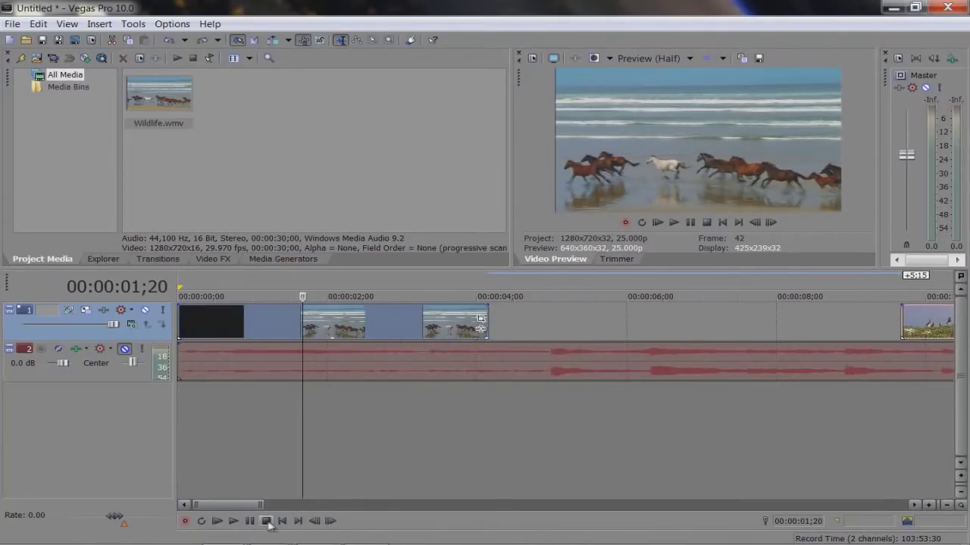
{"action": "left_click", "coordinate": [250, 522]}
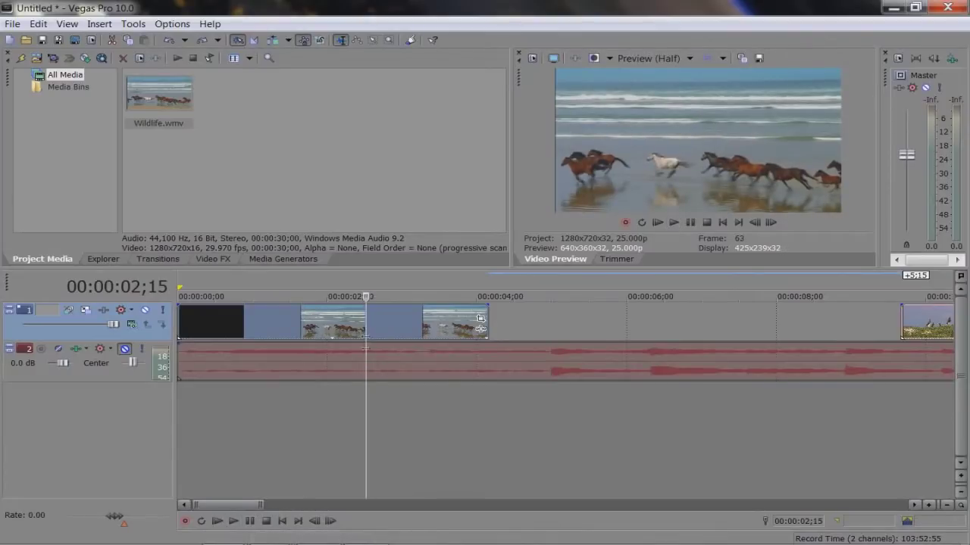
{"action": "left_click", "coordinate": [293, 322]}
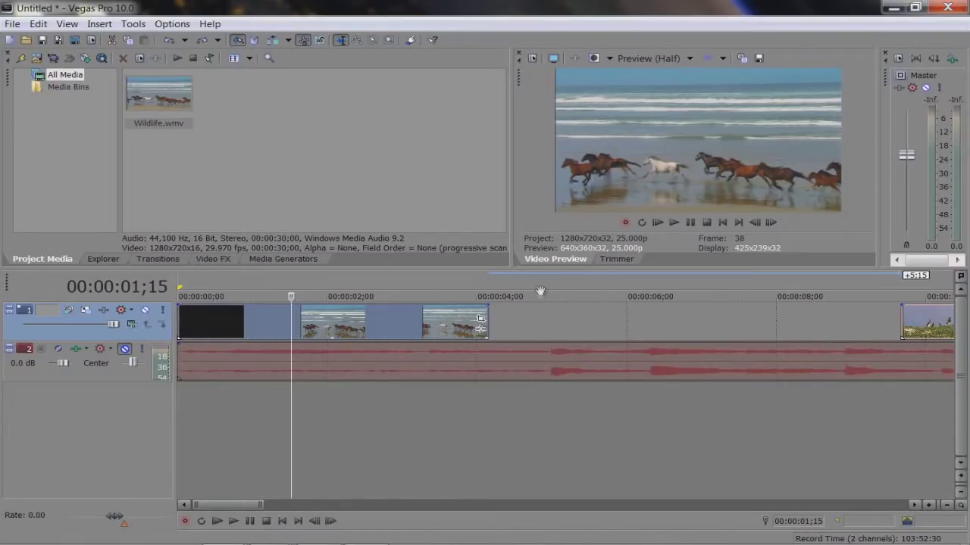
- Zoom in and Ctrl-drag the horse clip's right edge to about 4;26 to time-stretch it
{"action": "scroll", "coordinate": [382, 319], "scroll_direction": "up", "scroll_amount": 5}
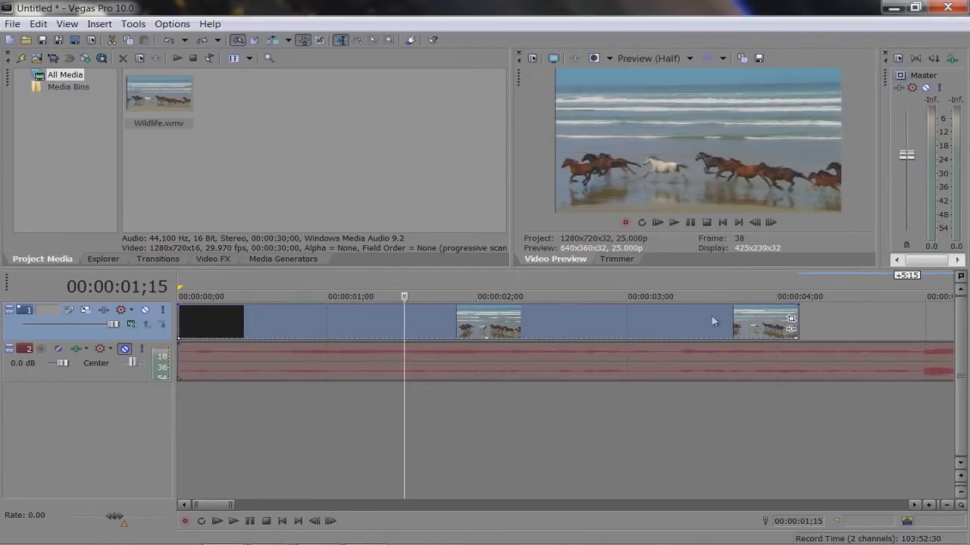
{"action": "left_click_drag", "start_coordinate": [796, 319], "coordinate": [926, 321]}
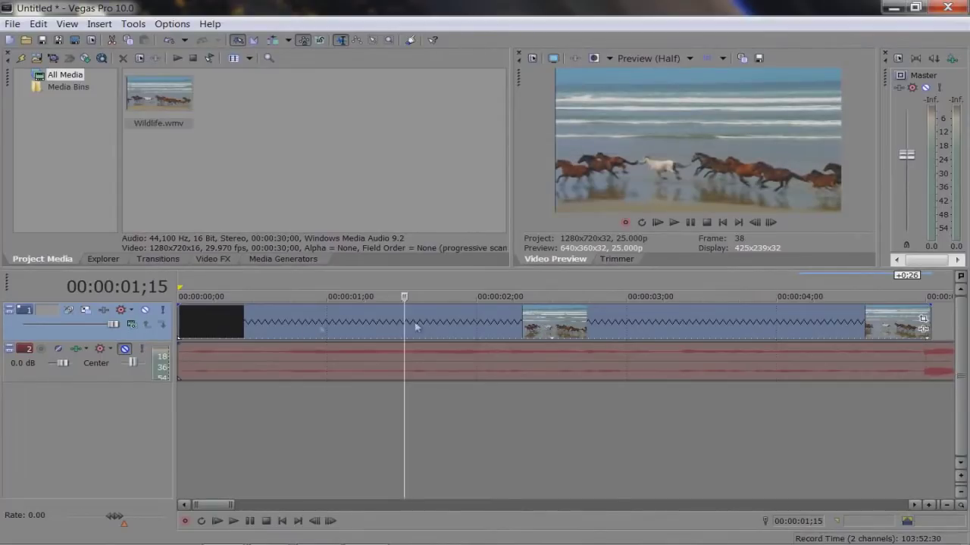
{"action": "left_click", "coordinate": [375, 327]}
- Scrub around one second and lengthen the horse clip out to about nine seconds
{"action": "mouse_move", "coordinate": [375, 327]}
{"action": "left_mouse_down"}
{"action": "mouse_move", "coordinate": [417, 327]}
{"action": "mouse_move", "coordinate": [367, 325]}
{"action": "left_mouse_up"}
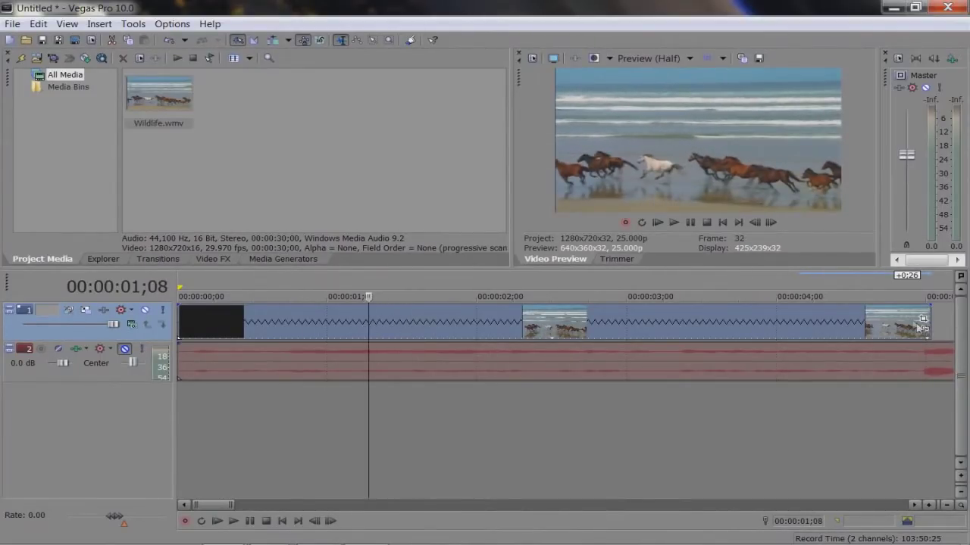
{"action": "scroll", "coordinate": [455, 324], "scroll_direction": "down", "scroll_amount": 4}
{"action": "left_click_drag", "start_coordinate": [425, 318], "coordinate": [653, 319]}
- Step the playhead frame by frame between 1;22 and 1;26 to inspect the cut point
{"action": "left_click", "coordinate": [264, 319]}
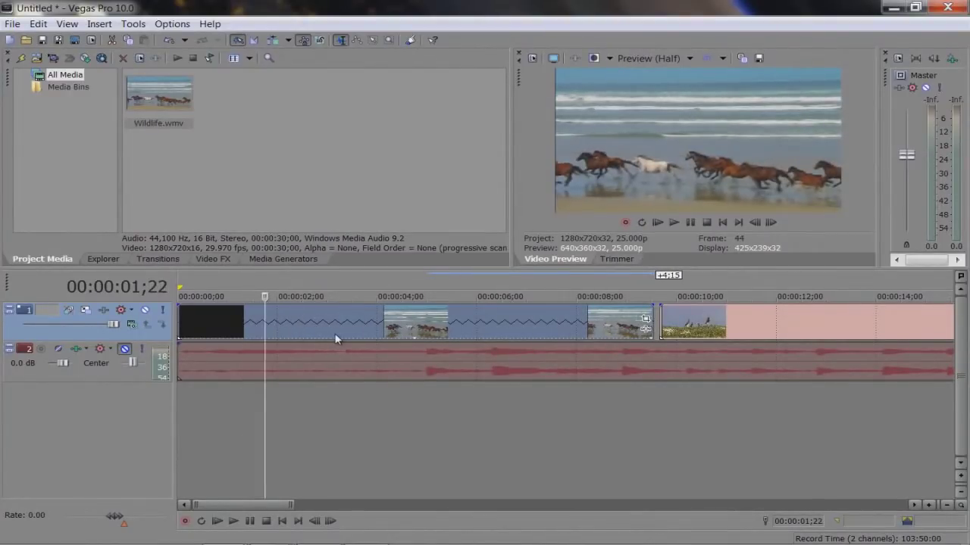
{"action": "key", "text": "Right"}
{"action": "key", "text": "Right"}
{"action": "key", "text": "Right"}
{"action": "key", "text": "Left"}
{"action": "key", "text": "Left"}
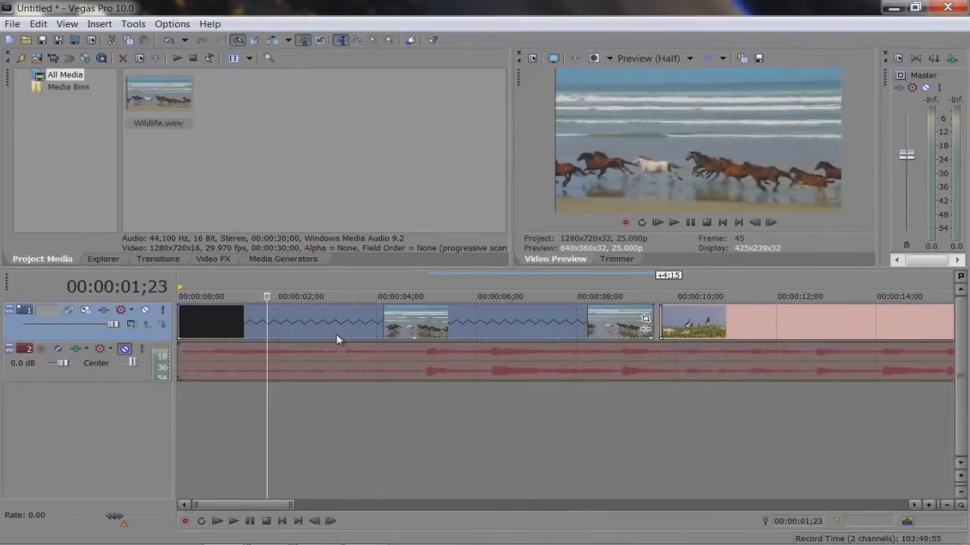
{"action": "scroll", "coordinate": [335, 334], "scroll_direction": "up", "scroll_amount": 3}
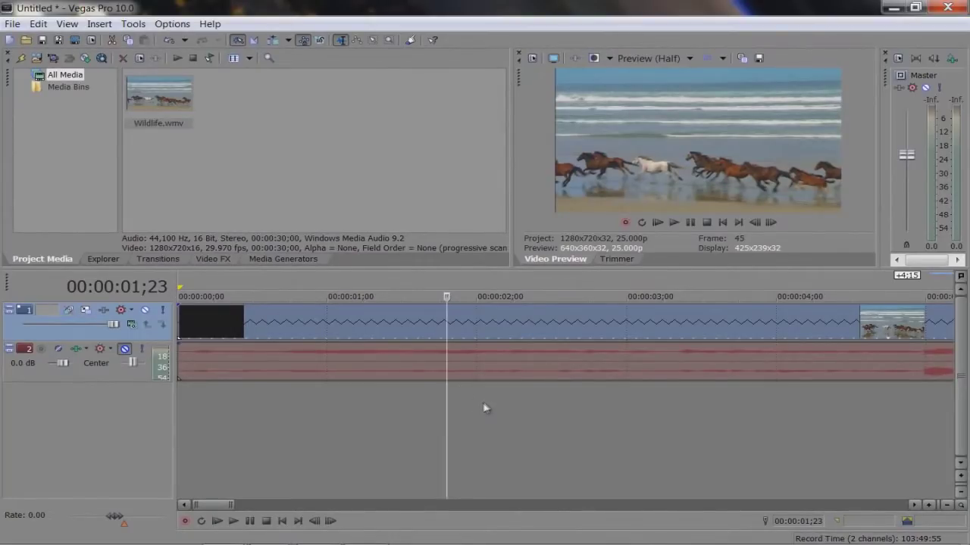
{"action": "key", "text": "Right"}
{"action": "key", "text": "Right"}
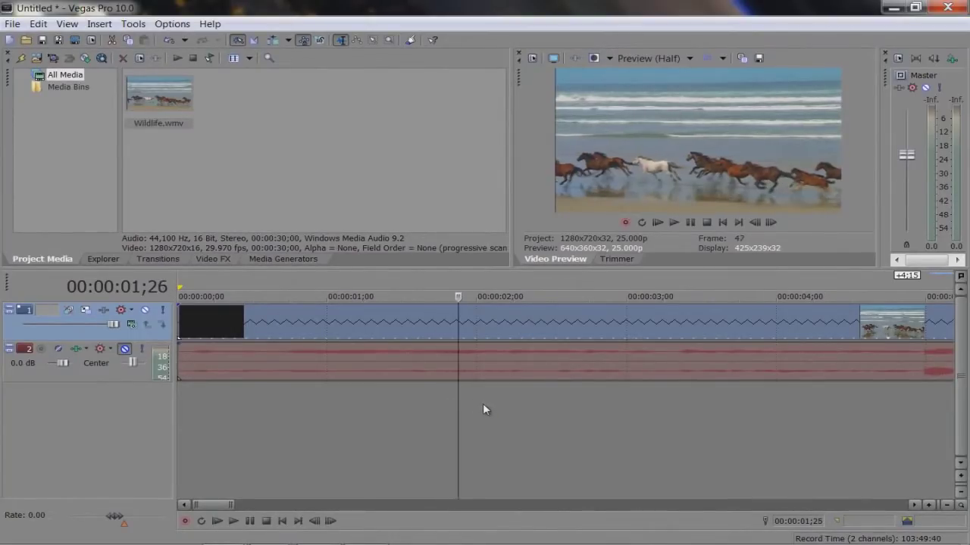
{"action": "key", "text": "Left"}
{"action": "key", "text": "Left"}
{"action": "key", "text": "Left"}
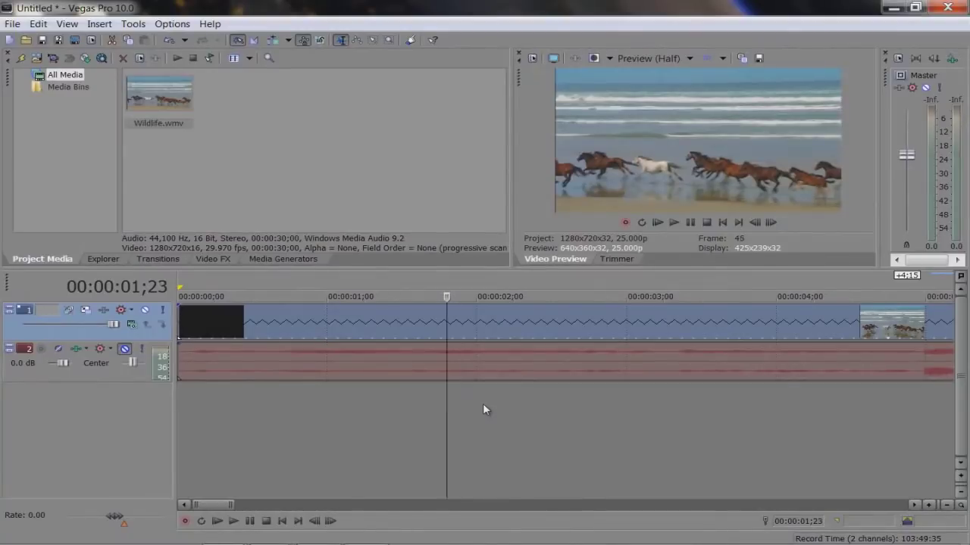
{"action": "key", "text": "Right"}
{"action": "key", "text": "Left"}
{"action": "key", "text": "Right"}
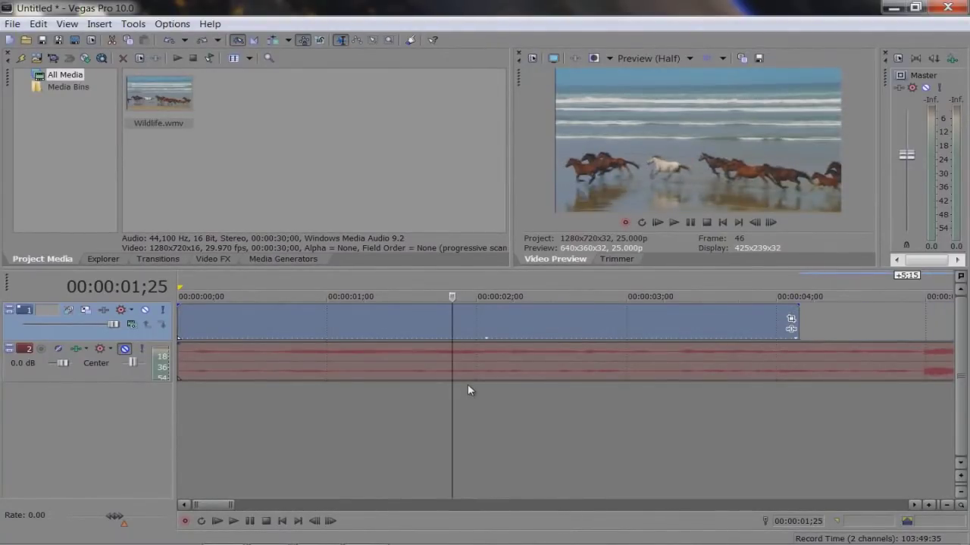
{"action": "key", "text": "Right"}
{"action": "key", "text": "Left"}
{"action": "key", "text": "Right"}
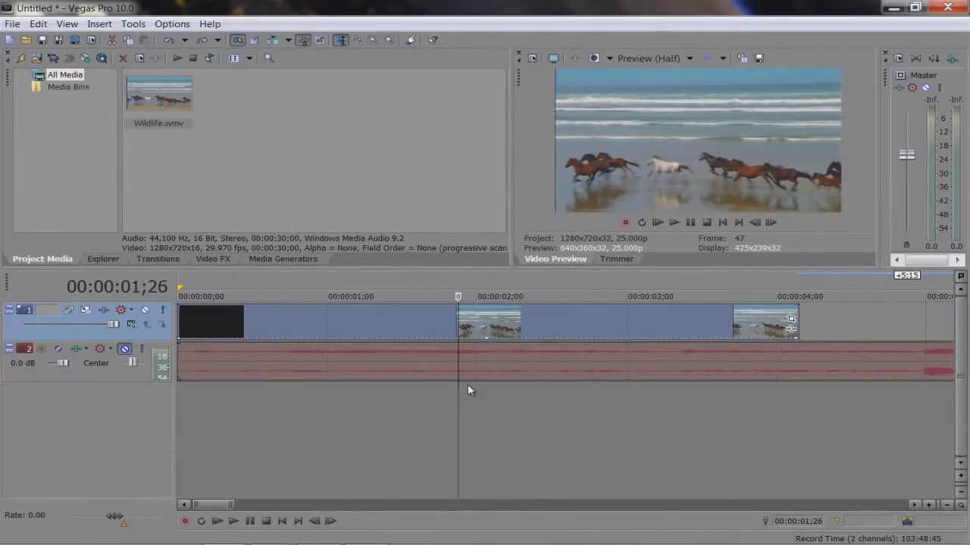
{"action": "key", "text": "Left"}
{"action": "key", "text": "Left"}
{"action": "key", "text": "Left"}
{"action": "key", "text": "Left"}
{"action": "key", "text": "Right"}
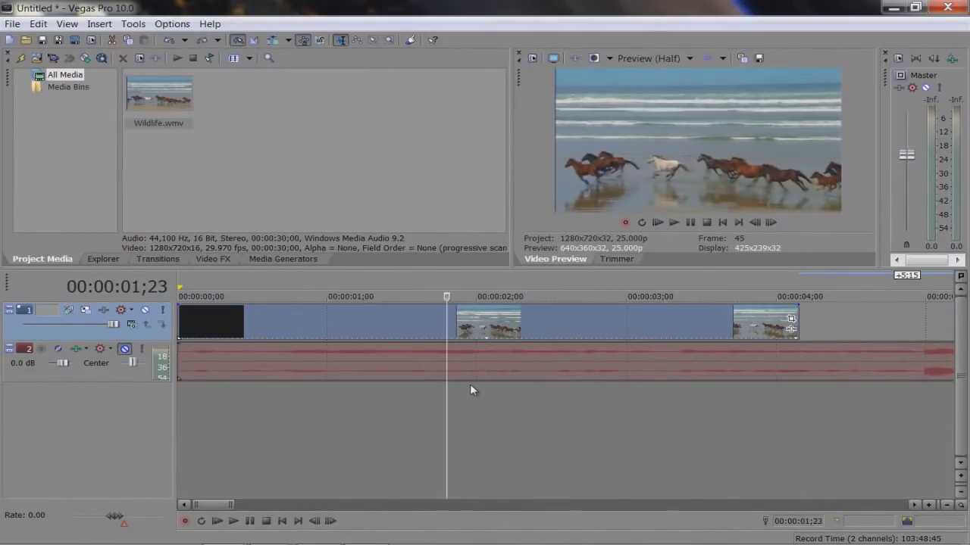
{"action": "key", "text": "Right"}
{"action": "key", "text": "Left"}
{"action": "key", "text": "Right"}
{"action": "key", "text": "Left"}
{"action": "key", "text": "ctrl+a"}
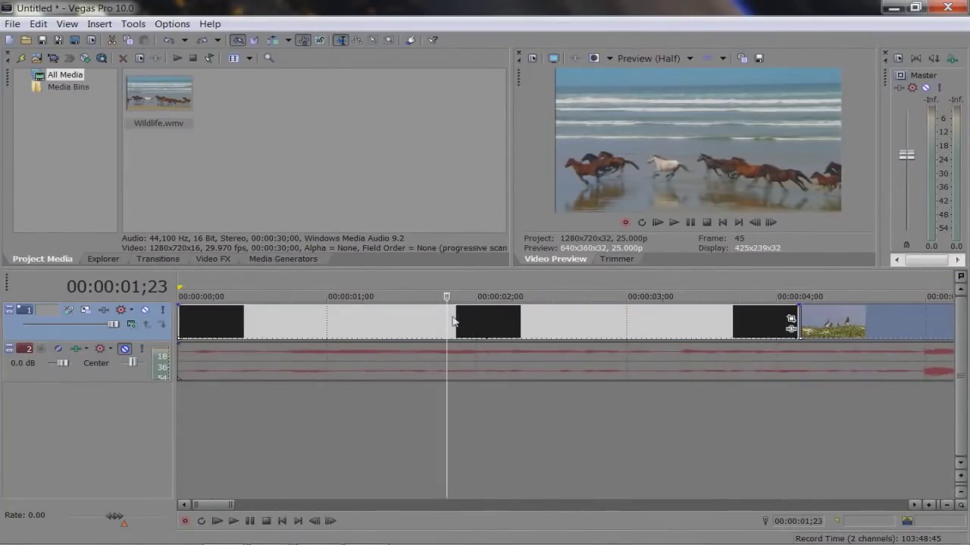
{"action": "scroll", "coordinate": [532, 333], "scroll_direction": "down", "scroll_amount": 3}
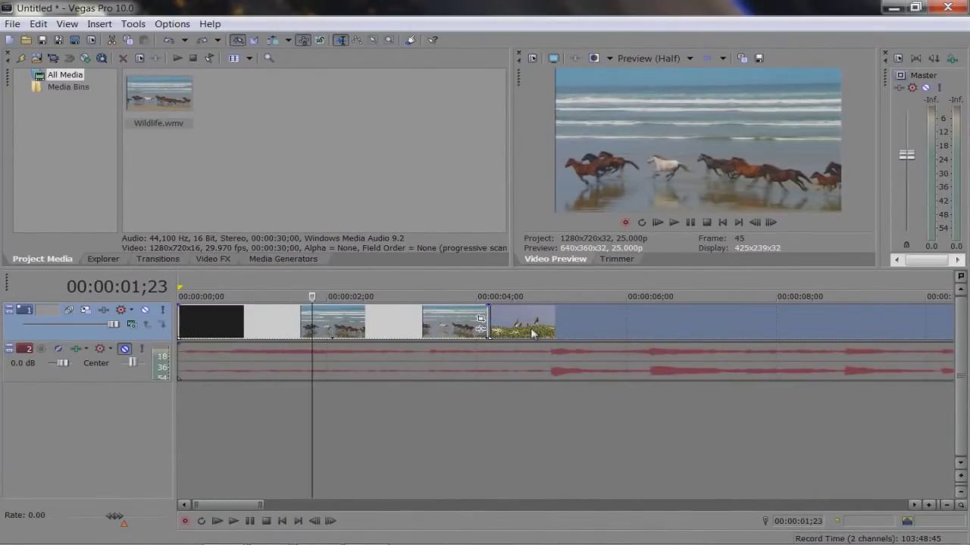
- Move the bird clip to start near 6 seconds and time-stretch the horse clip to meet it
{"action": "left_click_drag", "start_coordinate": [532, 333], "coordinate": [674, 325]}
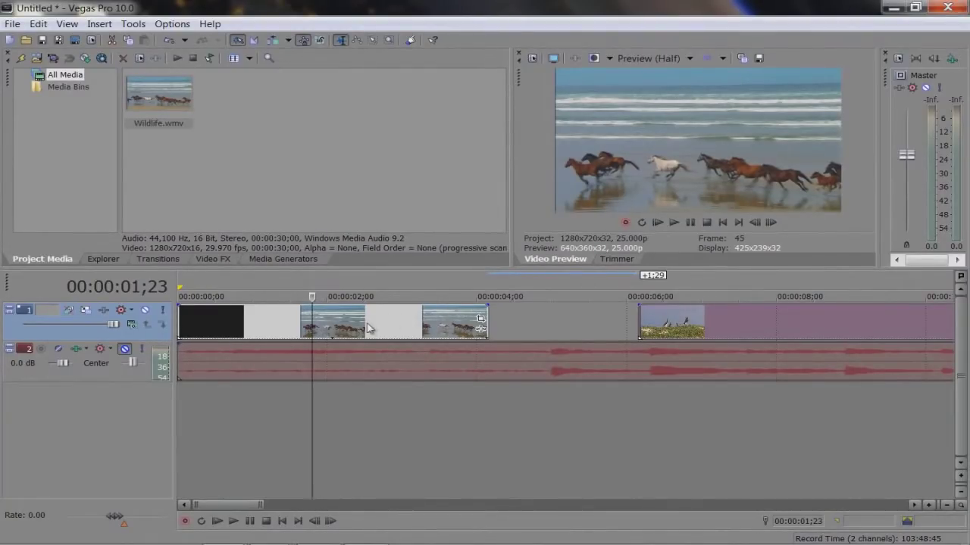
{"action": "left_click_drag", "start_coordinate": [485, 324], "coordinate": [634, 325]}
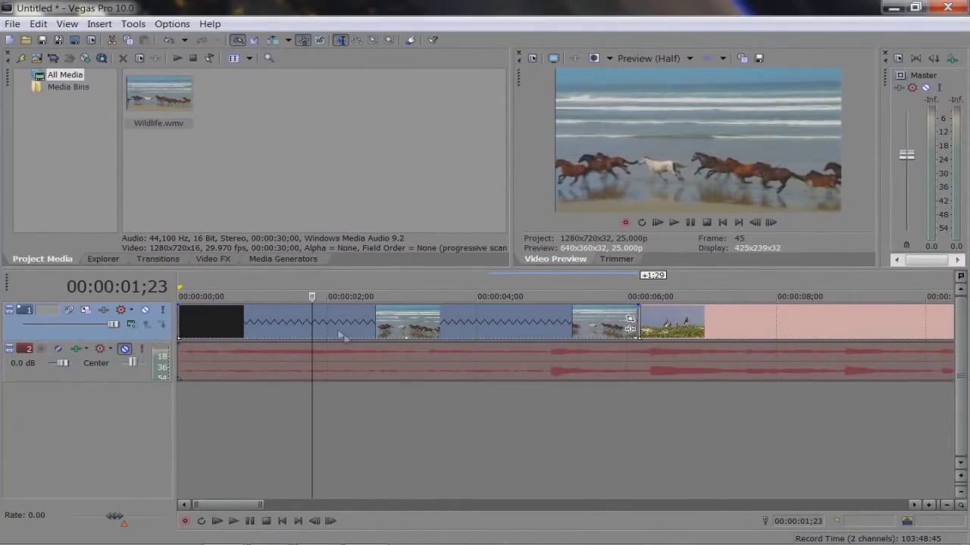
- Step the playhead between 1;23 and 1;25 to check the frames
{"action": "key", "text": "Right"}
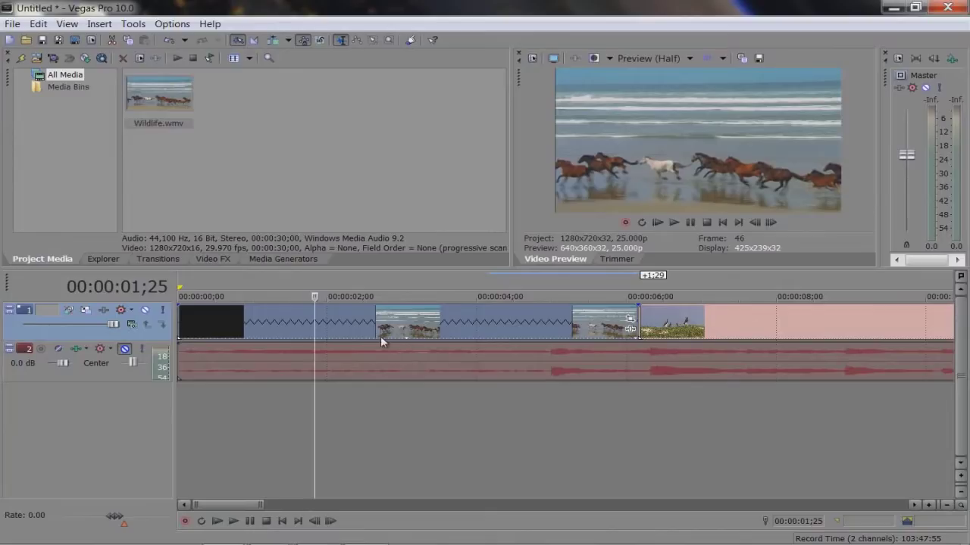
{"action": "key", "text": "Left"}
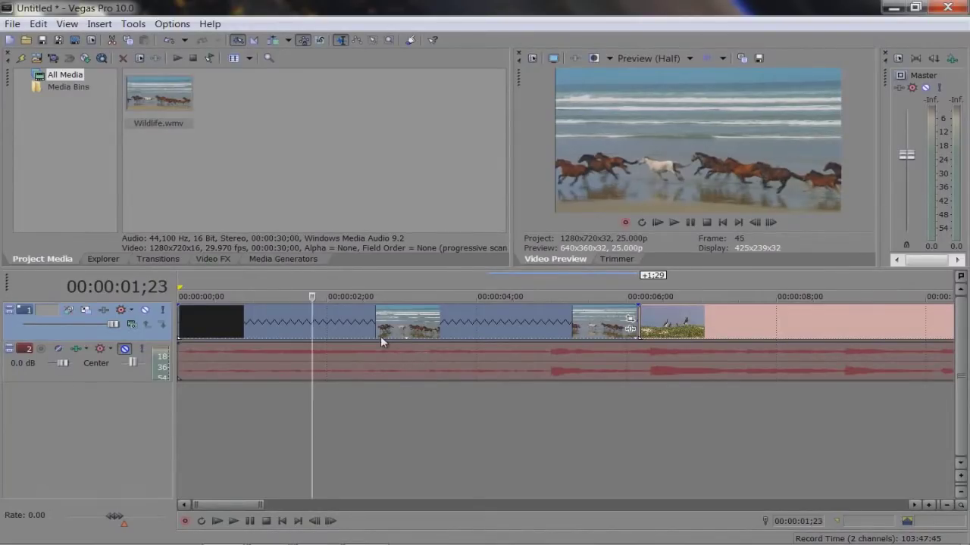
{"action": "key", "text": "Left"}
{"action": "key", "text": "Left"}
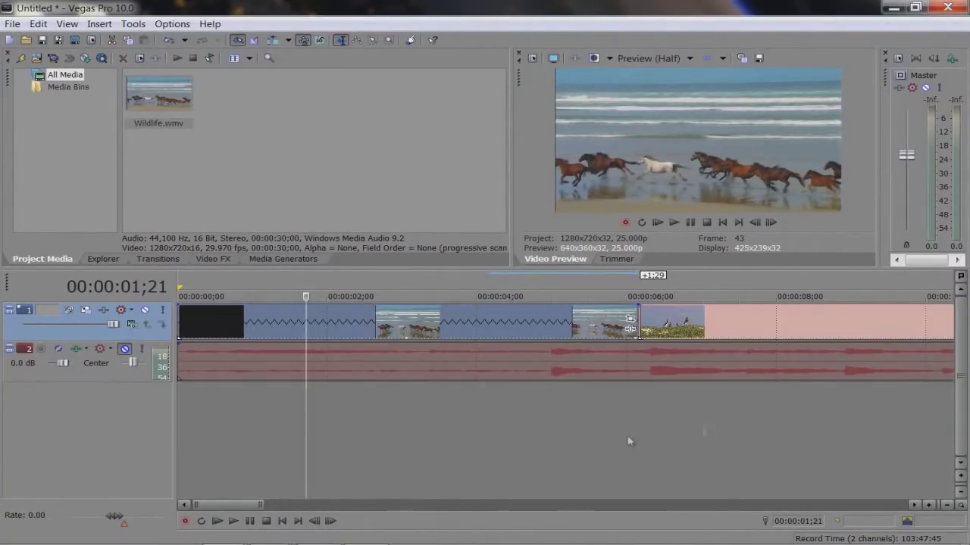
{"action": "scroll", "coordinate": [696, 390], "scroll_direction": "down", "scroll_amount": 5}
- Zoom out and drag the video event later along the timeline as a trial move
{"action": "scroll", "coordinate": [696, 390], "scroll_direction": "down", "scroll_amount": 3}
{"action": "left_click_drag", "start_coordinate": [638, 380], "coordinate": [653, 331]}
{"action": "left_click_drag", "start_coordinate": [208, 322], "coordinate": [378, 322]}
{"action": "left_click_drag", "start_coordinate": [593, 321], "coordinate": [561, 311]}
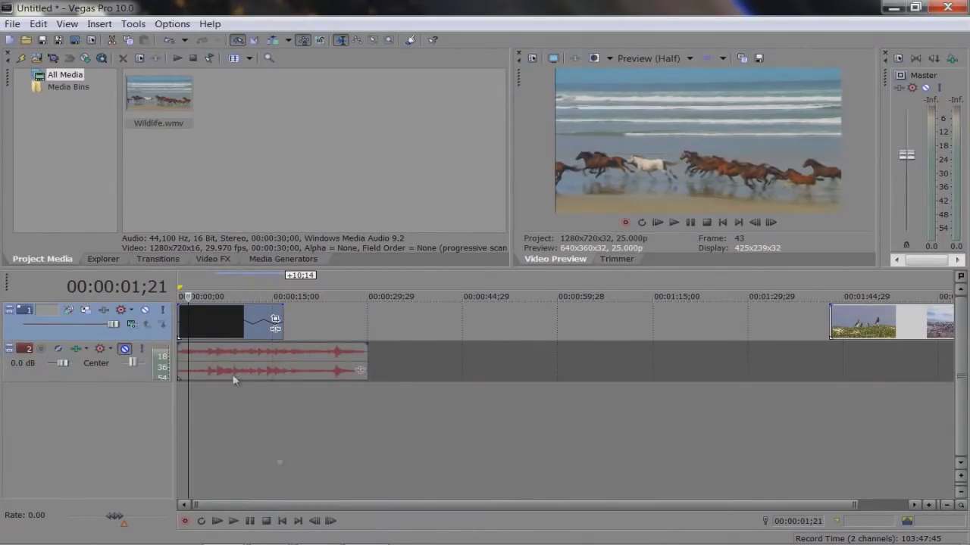
- Preview the edit, then undo the stretch so the event ends near 6 seconds
{"action": "left_click", "coordinate": [250, 523]}
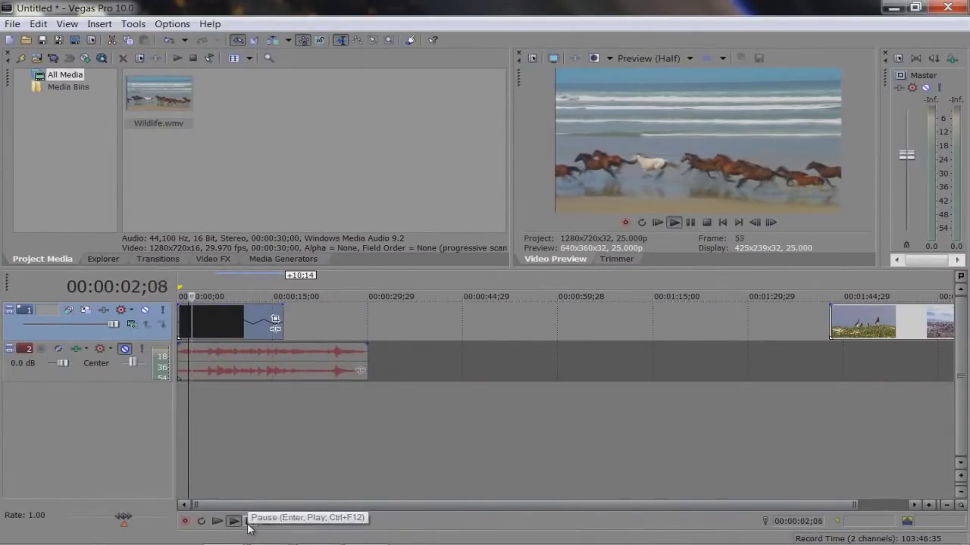
{"action": "left_click", "coordinate": [250, 522]}
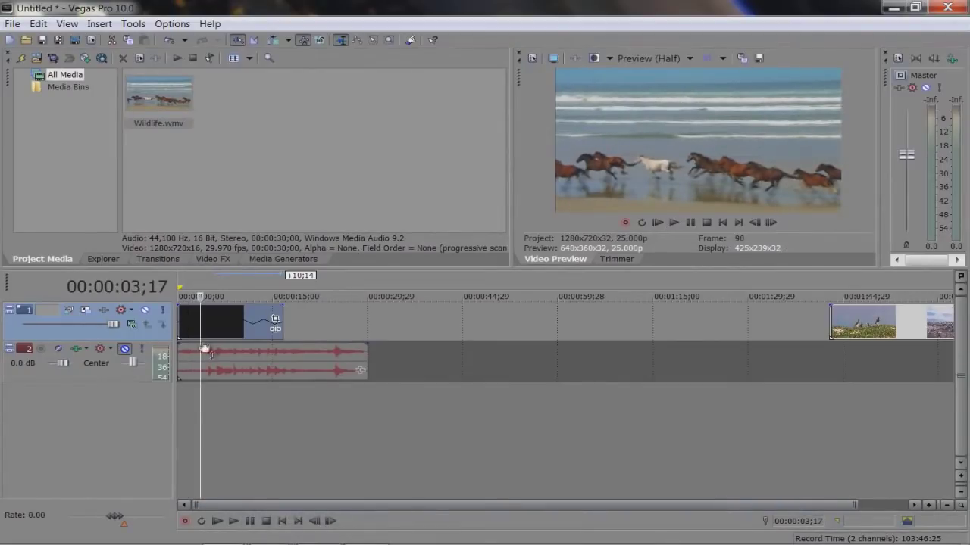
{"action": "left_click", "coordinate": [212, 322]}
{"action": "key", "text": "Right"}
{"action": "key", "text": "Right"}
{"action": "key", "text": "Right"}
{"action": "key", "text": "Right"}
{"action": "key", "text": "Right"}
{"action": "key", "text": "Right"}
{"action": "key", "text": "Right"}
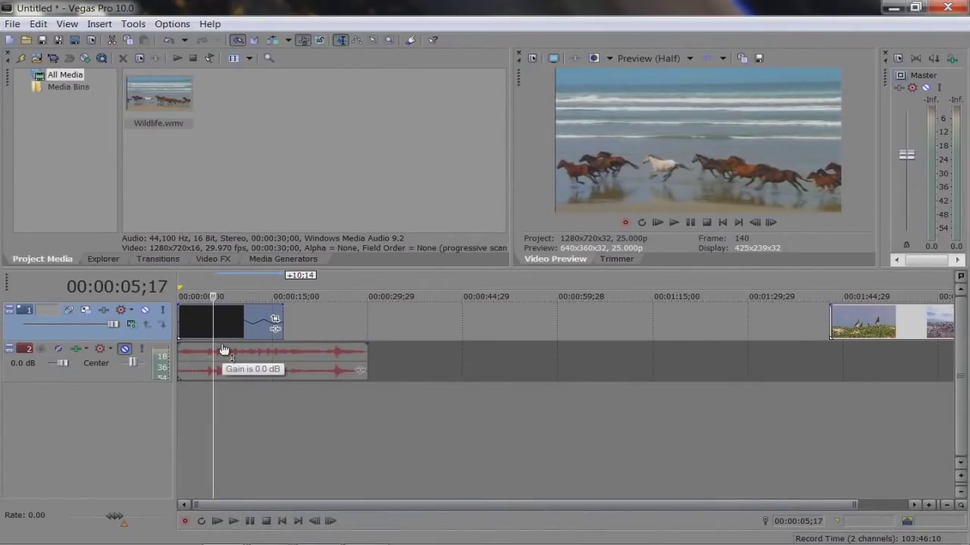
{"action": "key", "text": "Right"}
{"action": "key", "text": "Right"}
{"action": "key", "text": "Right"}
{"action": "key", "text": "Right"}
{"action": "key", "text": "Right"}
{"action": "key", "text": "Right"}
{"action": "key", "text": "Right"}
{"action": "key", "text": "Right"}
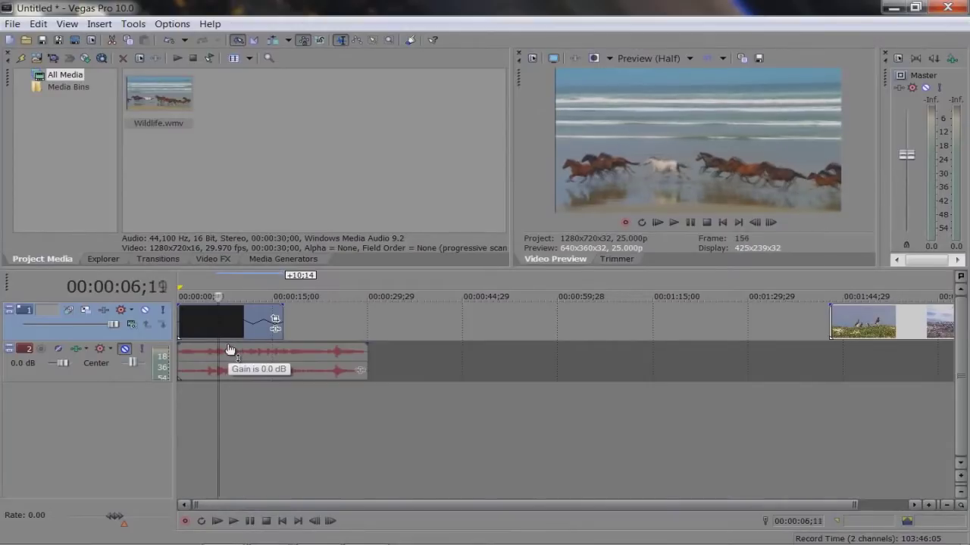
{"action": "key", "text": "Up"}
{"action": "key", "text": "Up"}
{"action": "key", "text": "Up"}
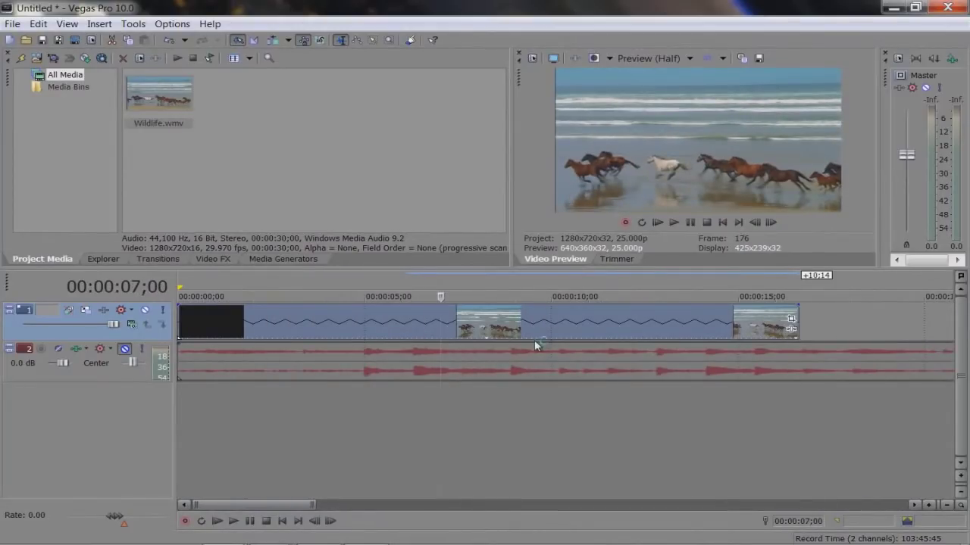
{"action": "key", "text": "ctrl+z"}
{"action": "left_click", "coordinate": [336, 322]}
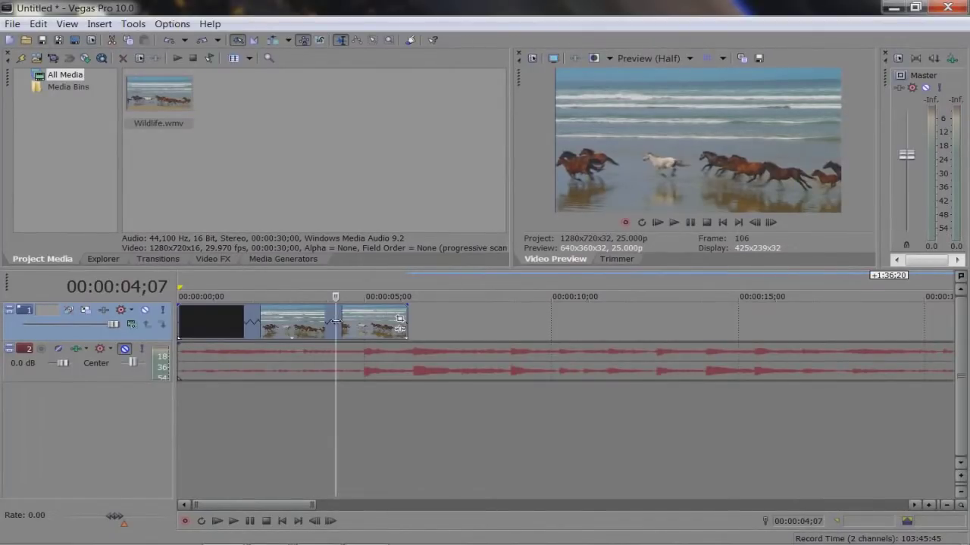
- Trim the event's end to about 2 seconds and play it back
{"action": "scroll", "coordinate": [418, 315], "scroll_direction": "down", "scroll_amount": 2}
{"action": "scroll", "coordinate": [418, 308], "scroll_direction": "down", "scroll_amount": 1}
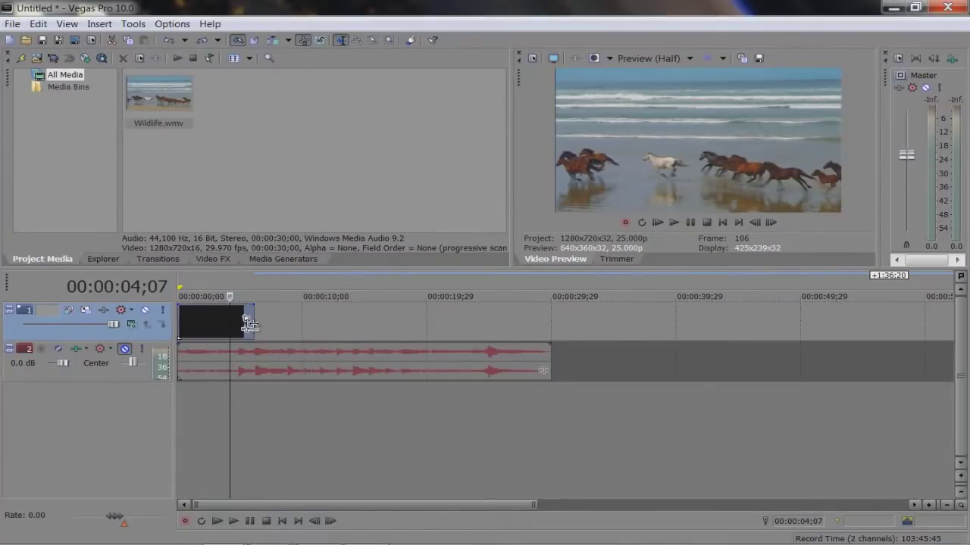
{"action": "left_click_drag", "start_coordinate": [249, 325], "coordinate": [326, 329]}
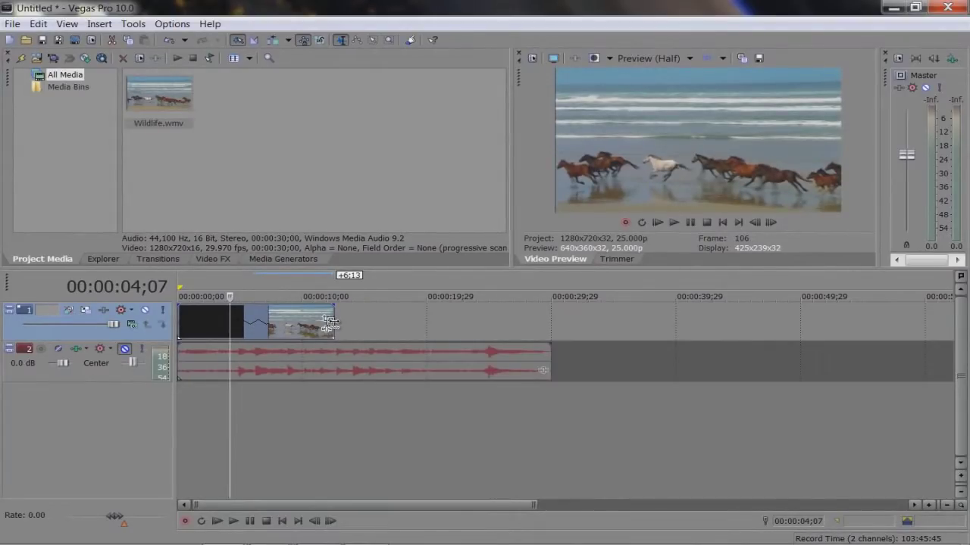
{"action": "left_click_drag", "start_coordinate": [330, 323], "coordinate": [229, 324]}
{"action": "left_click", "coordinate": [196, 322]}
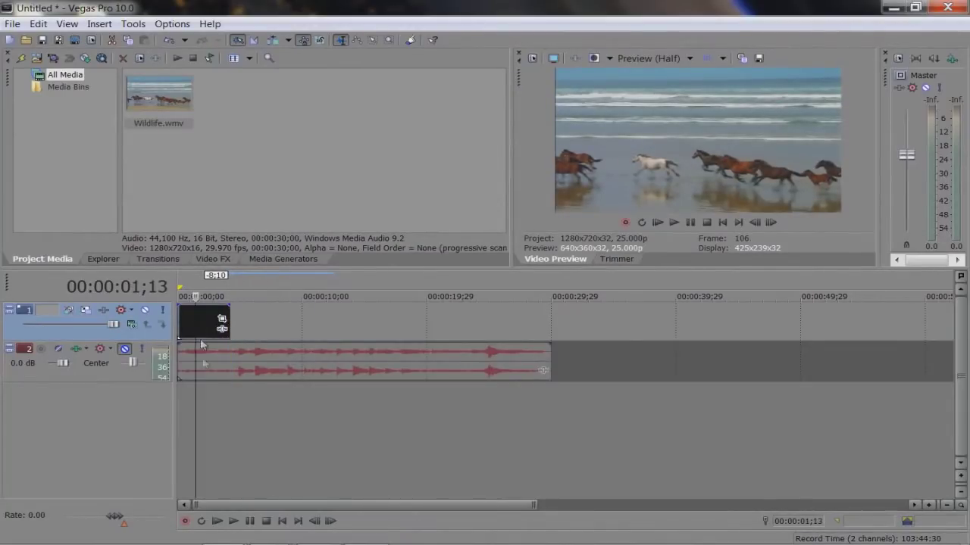
{"action": "left_click", "coordinate": [249, 521]}
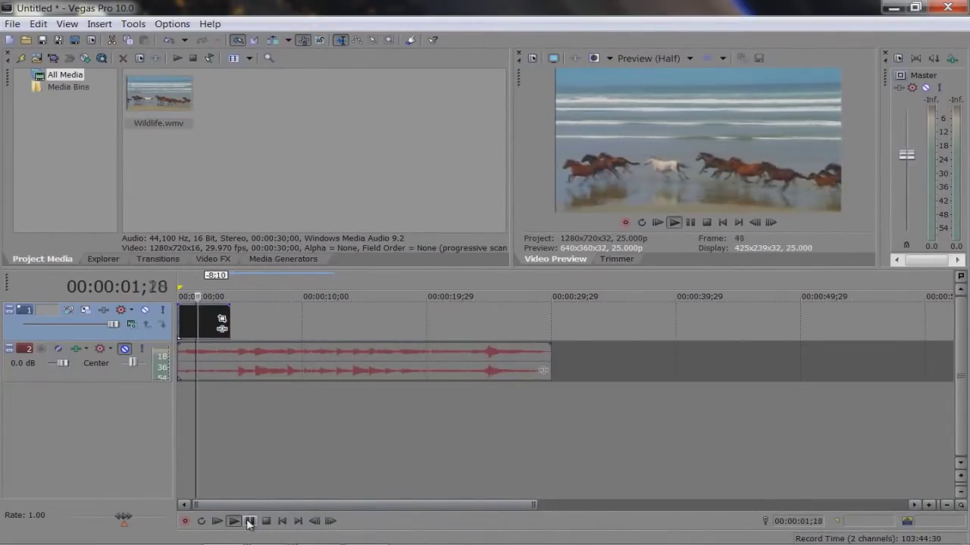
{"action": "left_click", "coordinate": [250, 522]}
- Trim the end back to about 1 second, preview, then stretch it out to about 4 seconds
{"action": "scroll", "coordinate": [229, 430], "scroll_direction": "up", "scroll_amount": 4}
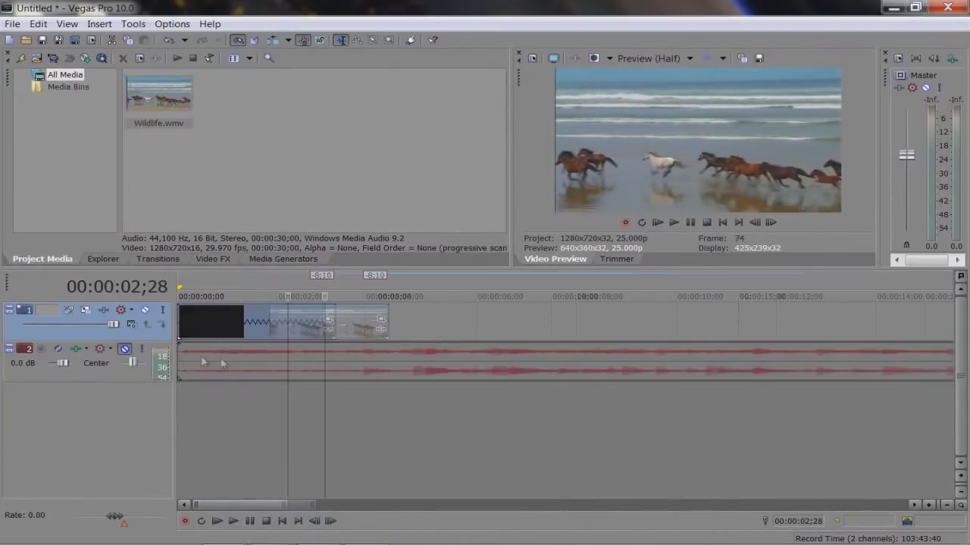
{"action": "scroll", "coordinate": [345, 324], "scroll_direction": "up", "scroll_amount": 3}
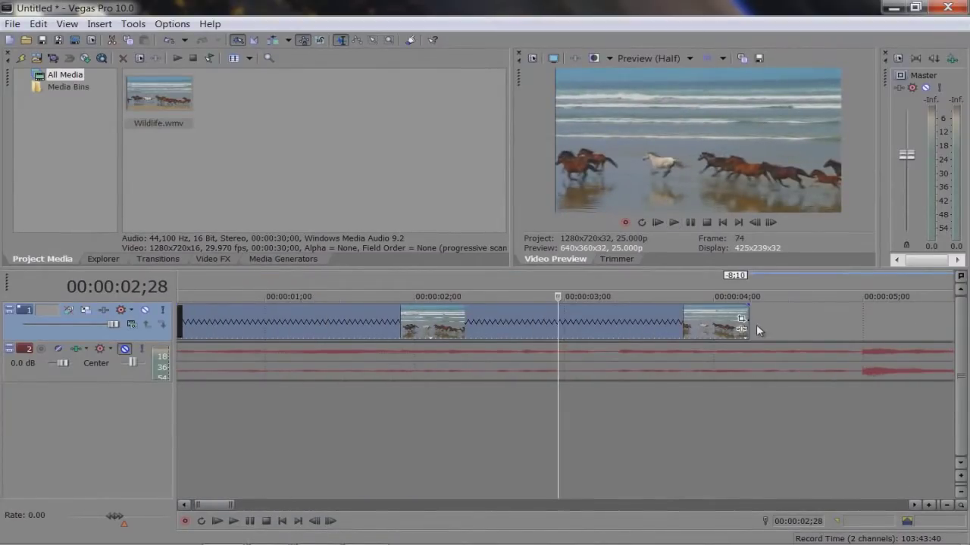
{"action": "left_click_drag", "start_coordinate": [750, 324], "coordinate": [269, 326]}
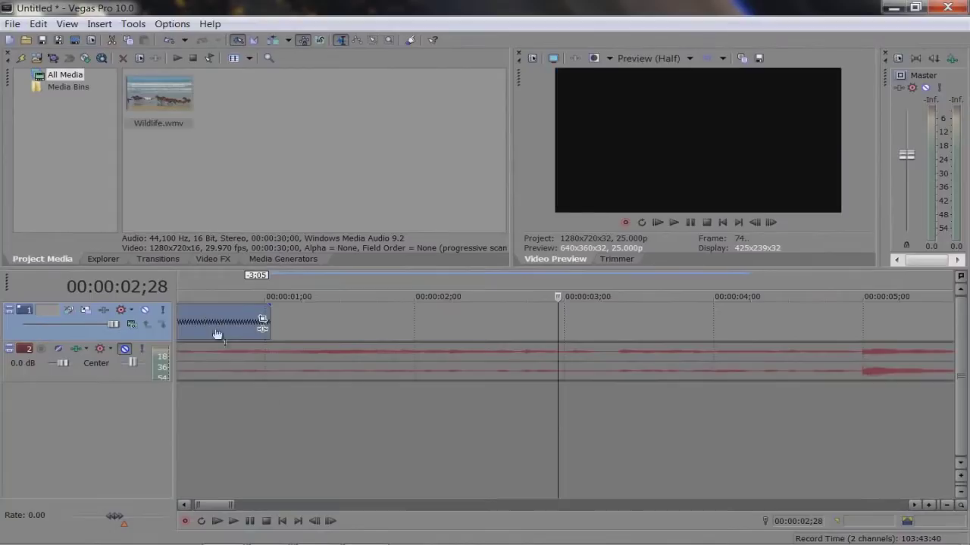
{"action": "left_click_drag", "start_coordinate": [222, 508], "coordinate": [201, 507]}
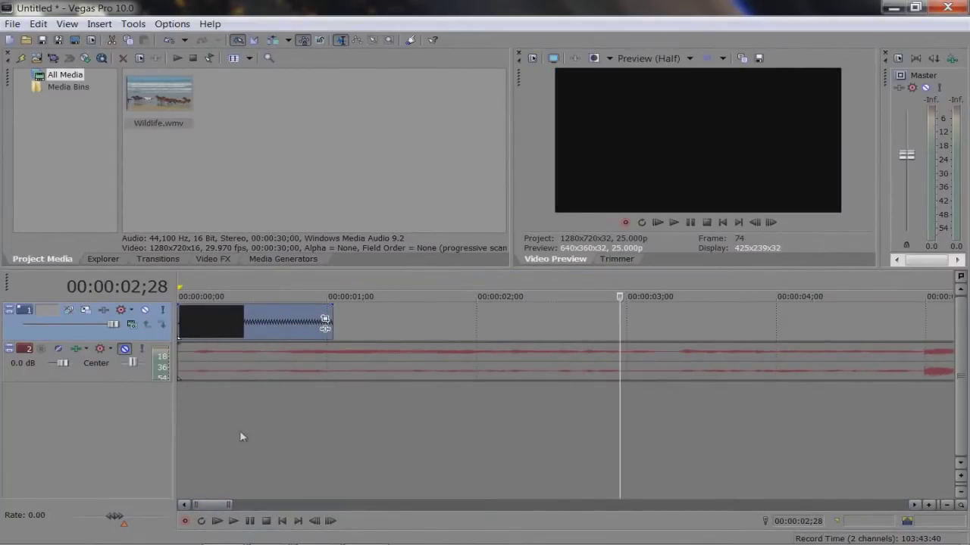
{"action": "left_click", "coordinate": [214, 334]}
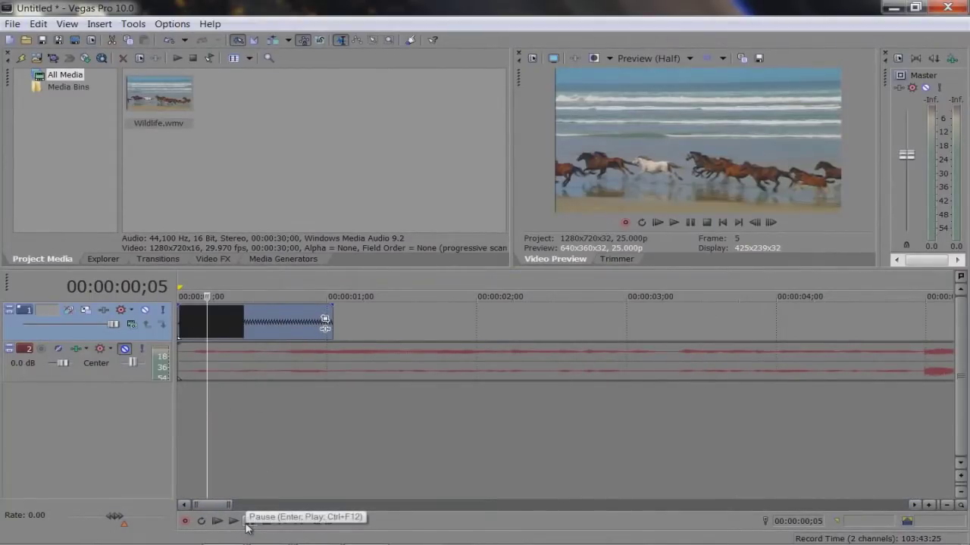
{"action": "left_click", "coordinate": [249, 521]}
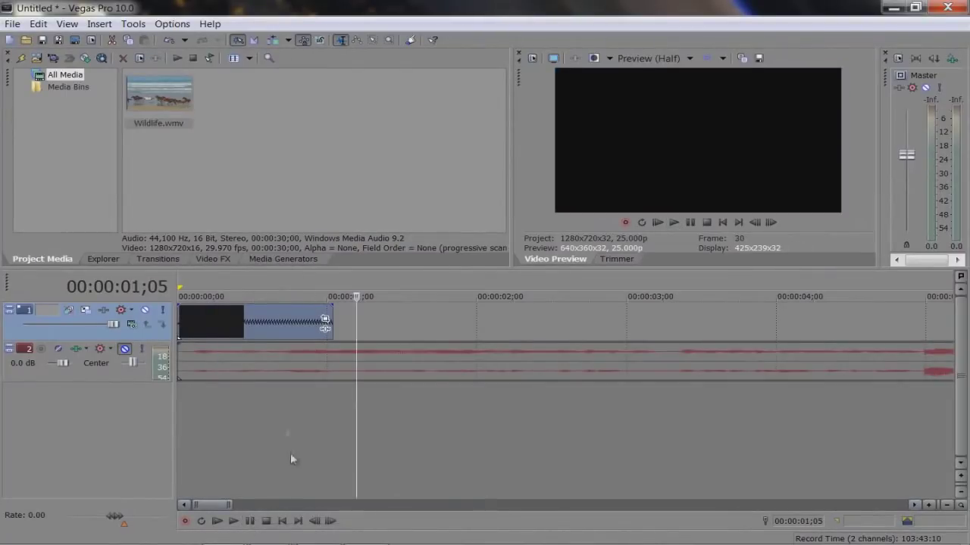
{"action": "left_click_drag", "start_coordinate": [332, 322], "coordinate": [809, 322]}
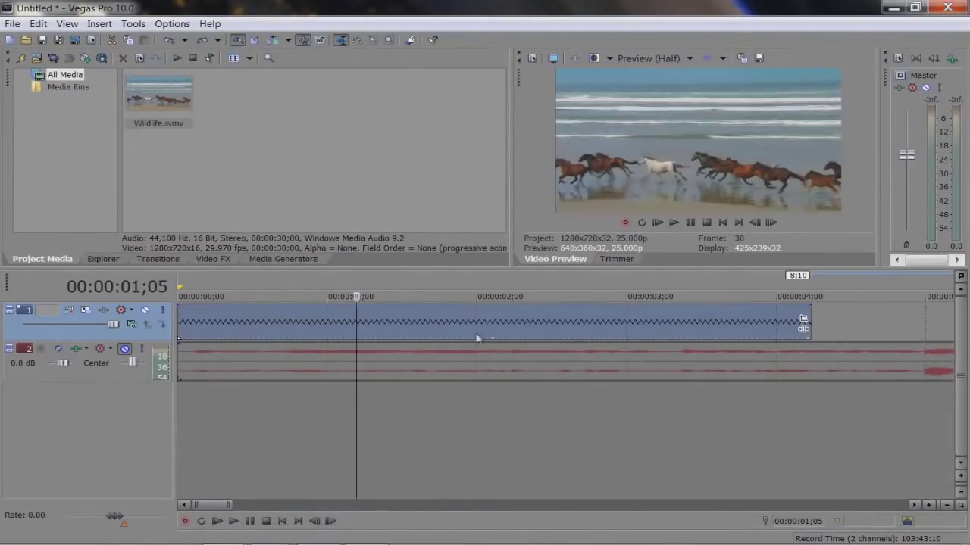
{"action": "left_click", "coordinate": [433, 323]}
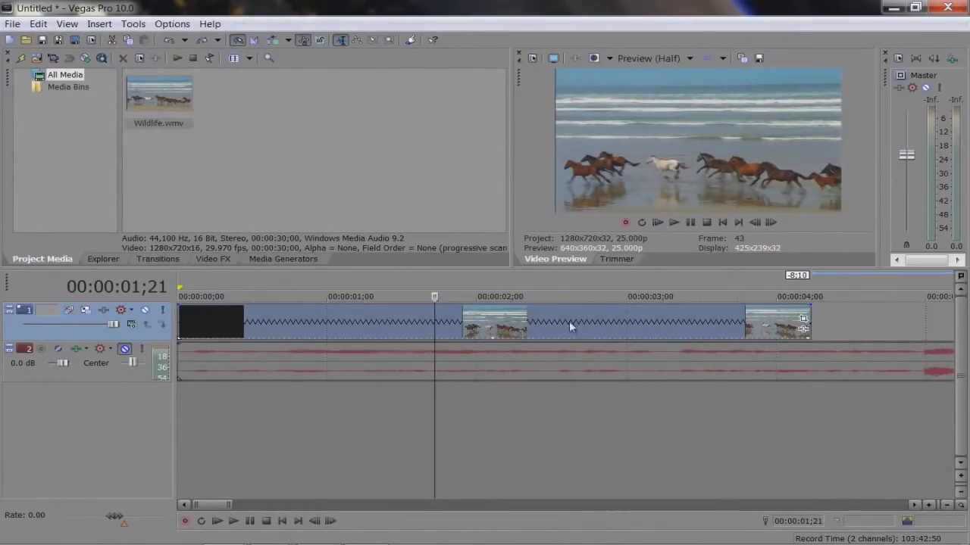
- Zoom out and drag the event's end to about 7.7 seconds, just under 8
{"action": "scroll", "coordinate": [553, 319], "scroll_direction": "down", "scroll_amount": 5}
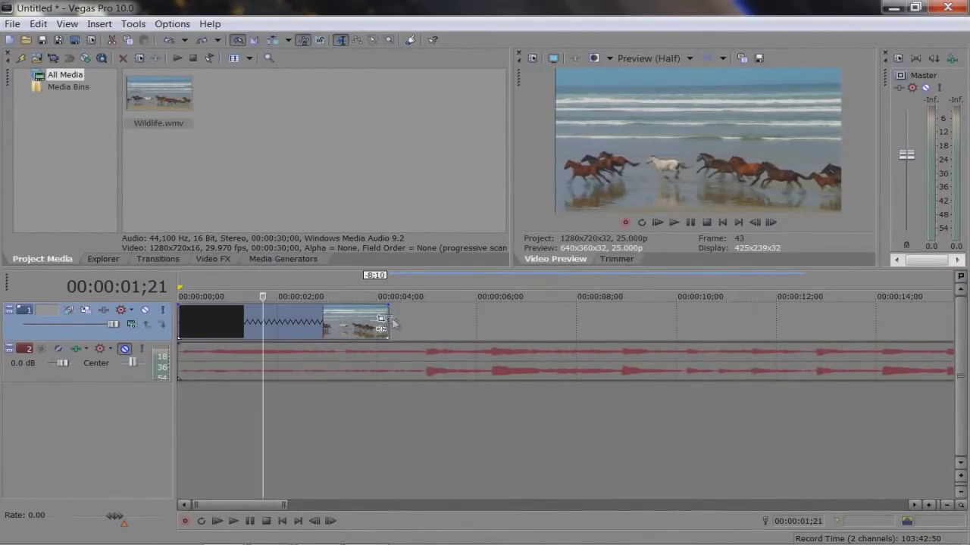
{"action": "left_click_drag", "start_coordinate": [387, 328], "coordinate": [559, 324]}
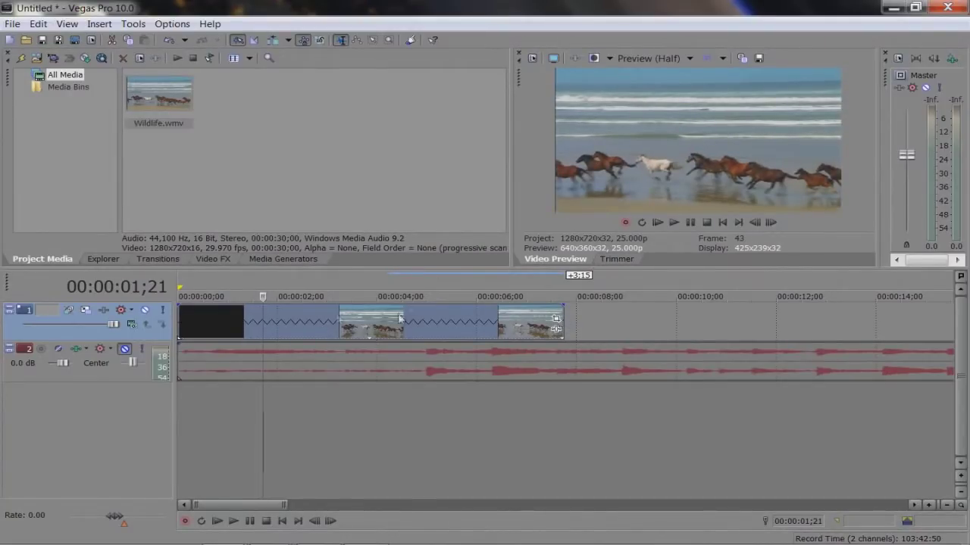
{"action": "left_click", "coordinate": [12, 24]}
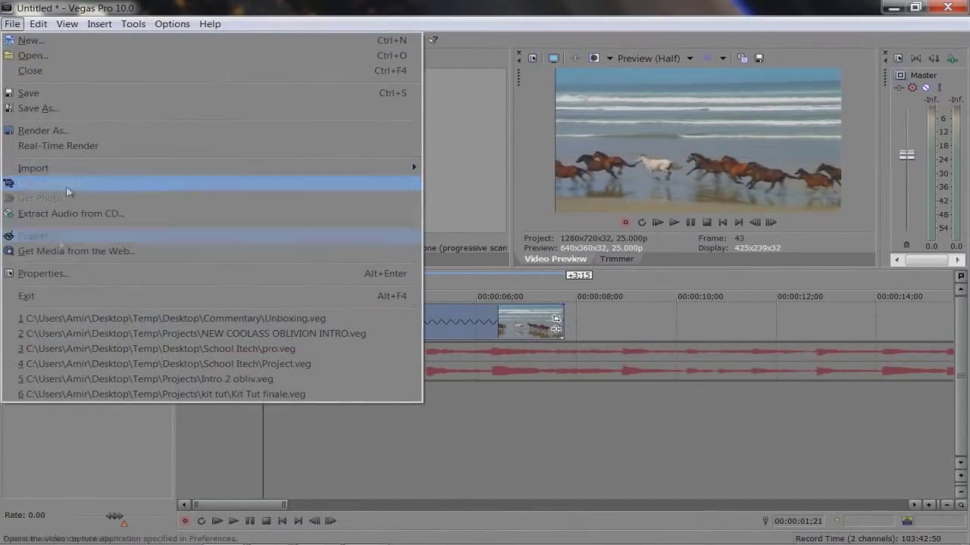
{"action": "left_click", "coordinate": [59, 275]}
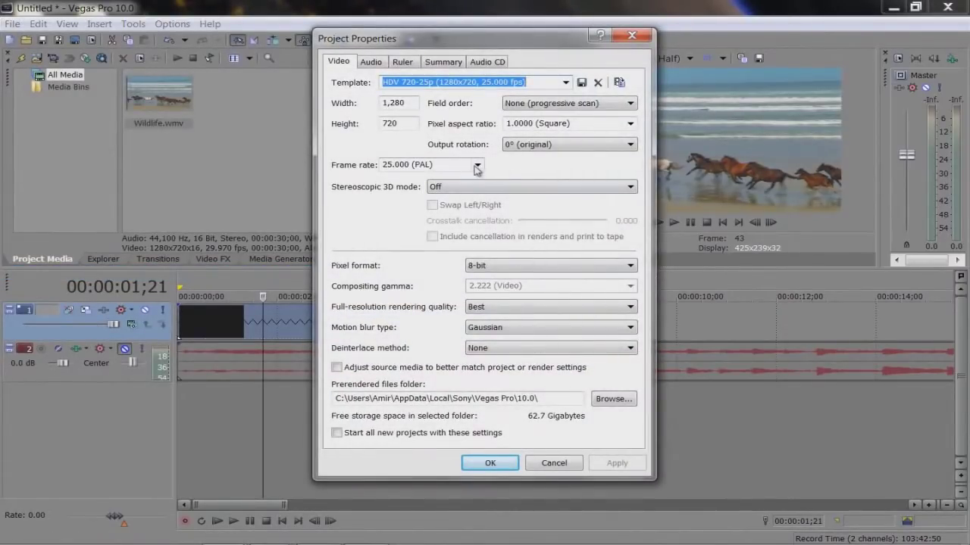
{"action": "left_click", "coordinate": [478, 165]}
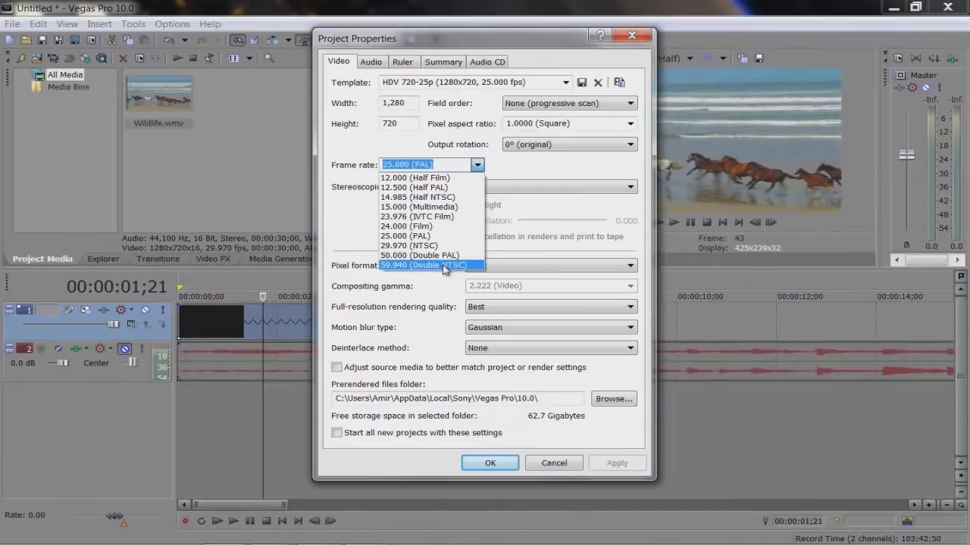
{"action": "left_click", "coordinate": [444, 265]}
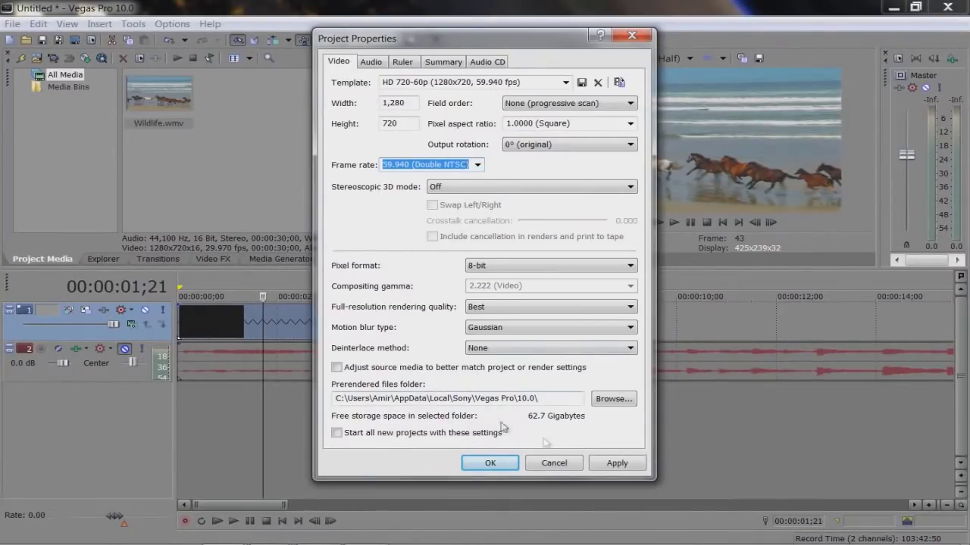
{"action": "left_click", "coordinate": [565, 465]}
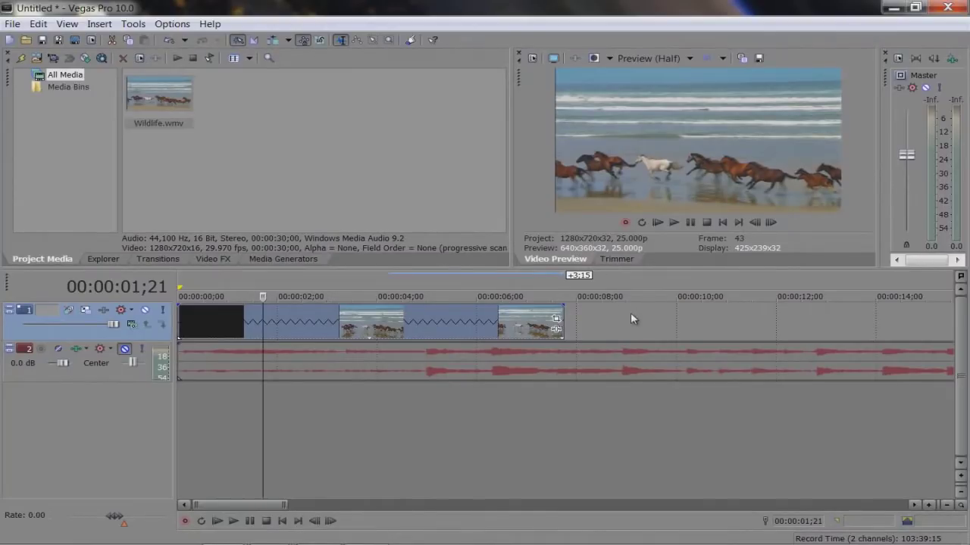
- Set the event's Pan/Crop to Match Output Aspect and close the Pan/Crop window
{"action": "left_click", "coordinate": [556, 319]}
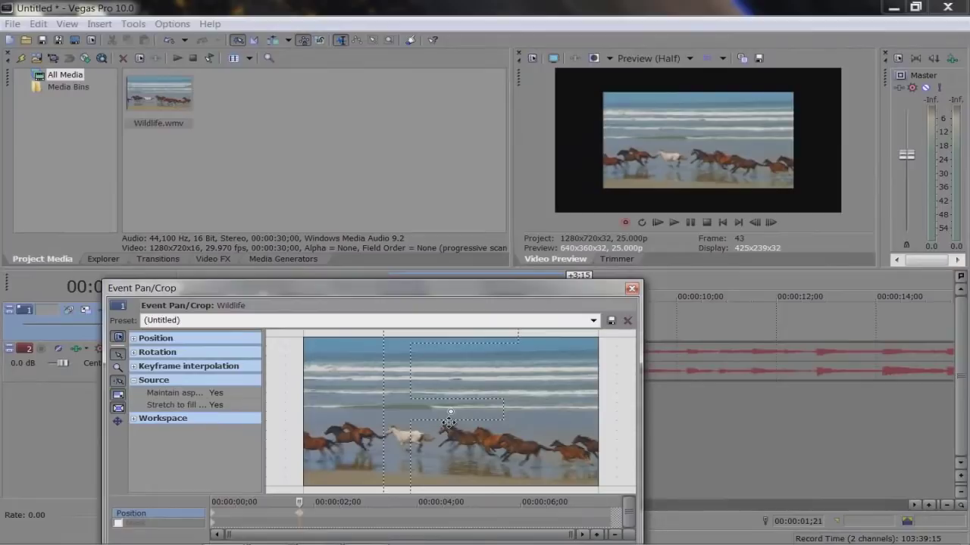
{"action": "right_click", "coordinate": [496, 388]}
{"action": "left_click", "coordinate": [541, 455]}
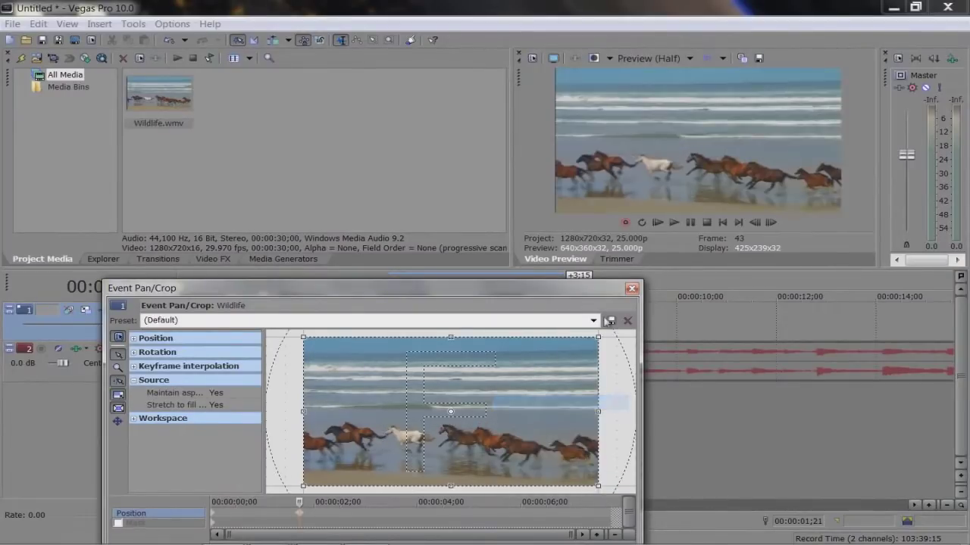
{"action": "left_click", "coordinate": [631, 289]}
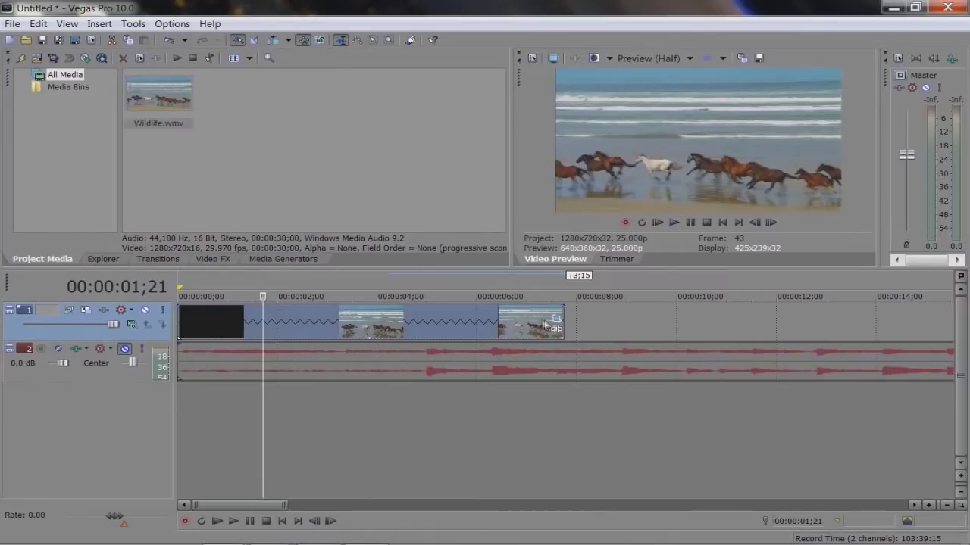
- Delete the old video event and its leftover audio event
{"action": "scroll", "coordinate": [547, 327], "scroll_direction": "down", "scroll_amount": 6}
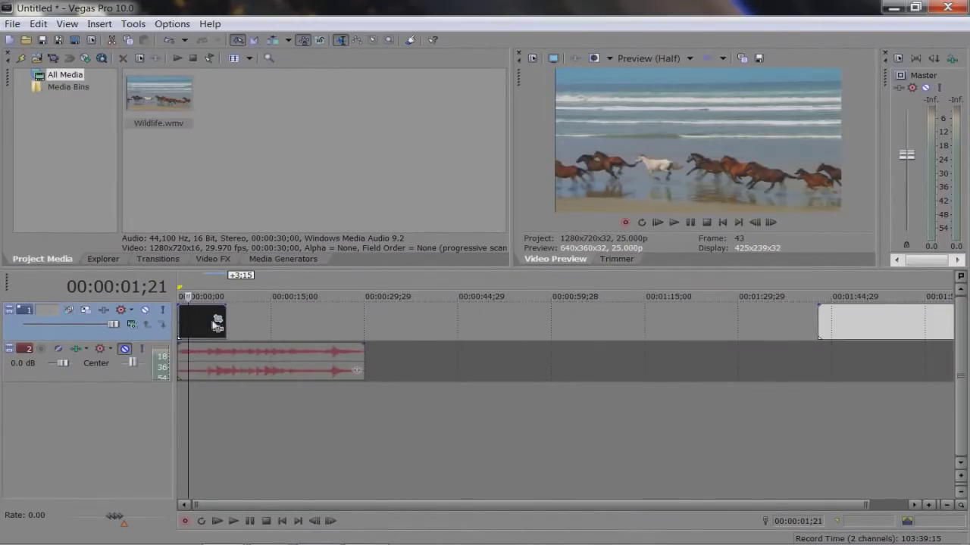
{"action": "left_click", "coordinate": [210, 322]}
{"action": "left_click_drag", "start_coordinate": [812, 329], "coordinate": [814, 330]}
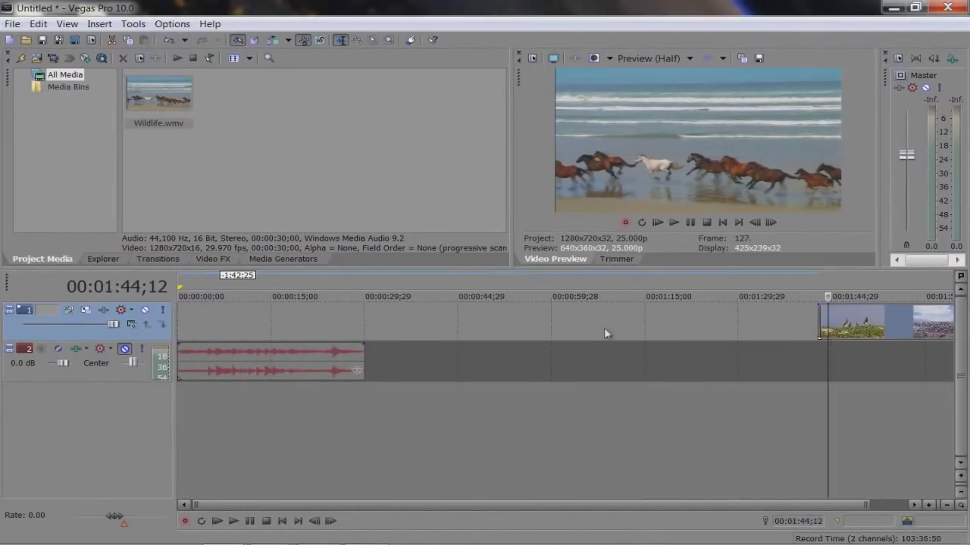
{"action": "key", "text": "Delete"}
{"action": "left_click", "coordinate": [272, 353]}
{"action": "key", "text": "Delete"}
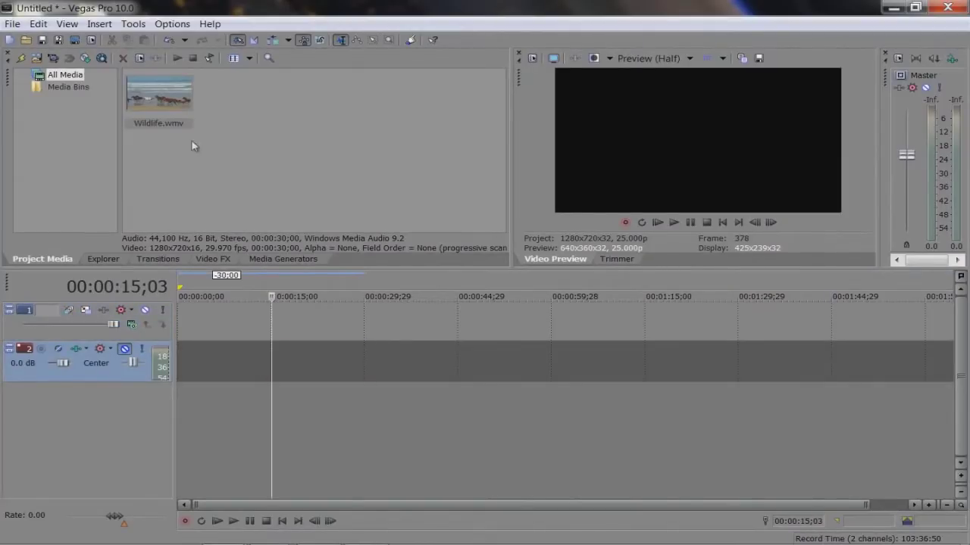
- Place Wildlife.wmv at 0 on the timeline and step the playhead back to the running horses shot
{"action": "left_click_drag", "start_coordinate": [161, 97], "coordinate": [217, 329]}
{"action": "left_click", "coordinate": [217, 329]}
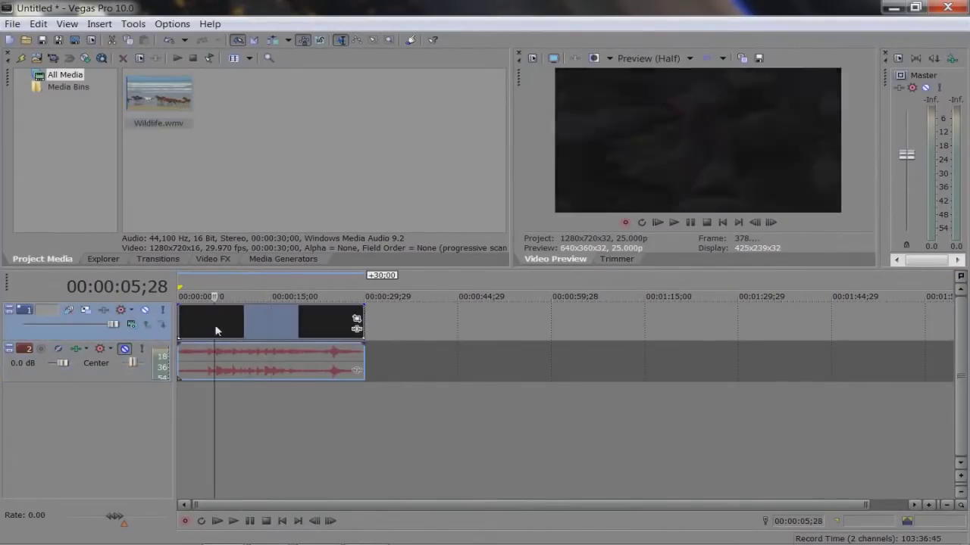
{"action": "scroll", "coordinate": [284, 326], "scroll_direction": "up", "scroll_amount": 3}
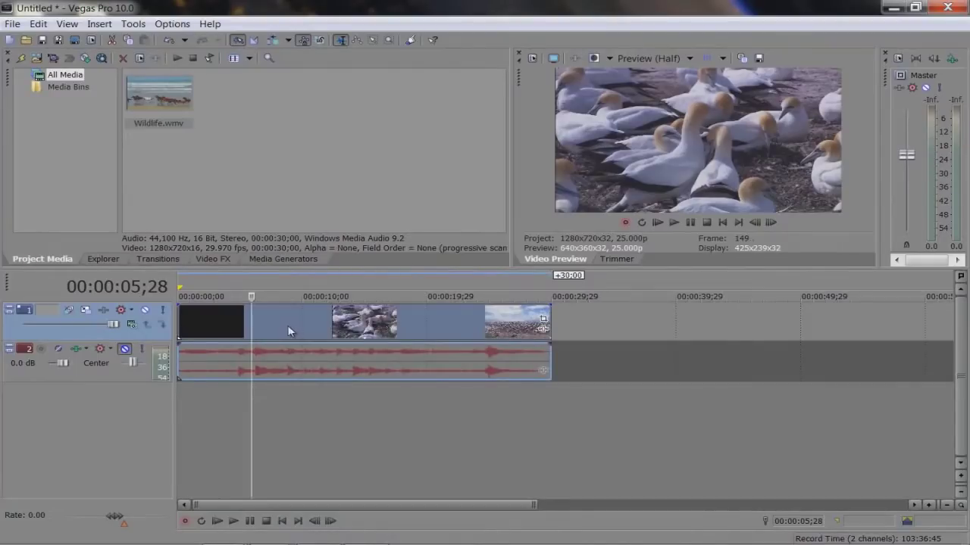
{"action": "scroll", "coordinate": [288, 325], "scroll_direction": "up", "scroll_amount": 2}
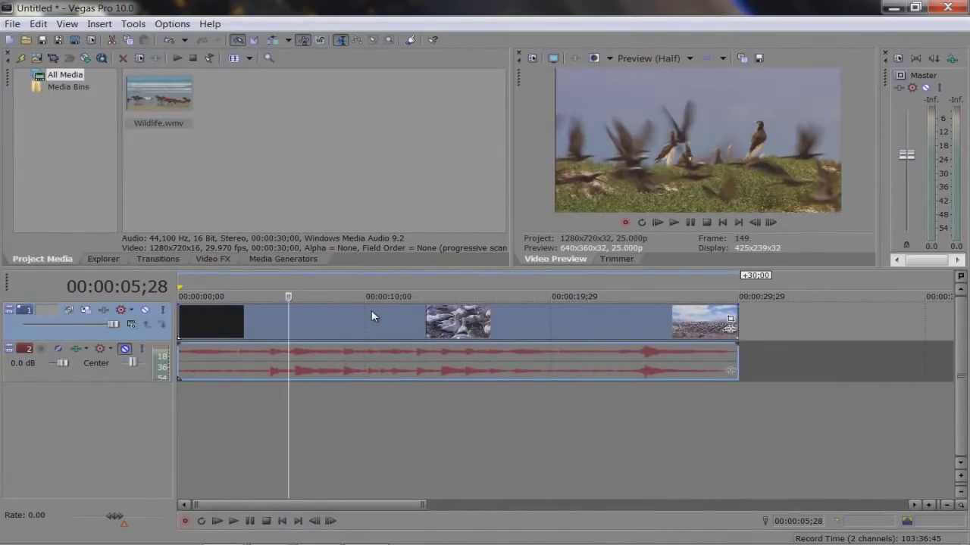
{"action": "key", "text": "Left"}
{"action": "key", "text": "Left"}
{"action": "key", "text": "Left"}
{"action": "key", "text": "Left"}
{"action": "key", "text": "Left"}
{"action": "key", "text": "Left"}
{"action": "key", "text": "Left"}
{"action": "key", "text": "Left"}
{"action": "key", "text": "Left"}
{"action": "key", "text": "Left"}
{"action": "key", "text": "Left"}
{"action": "key", "text": "Left"}
{"action": "key", "text": "Left"}
{"action": "key", "text": "Left"}
{"action": "key", "text": "Left"}
{"action": "key", "text": "Left"}
{"action": "key", "text": "Left"}
{"action": "key", "text": "Left"}
{"action": "key", "text": "Left"}
{"action": "key", "text": "Left"}
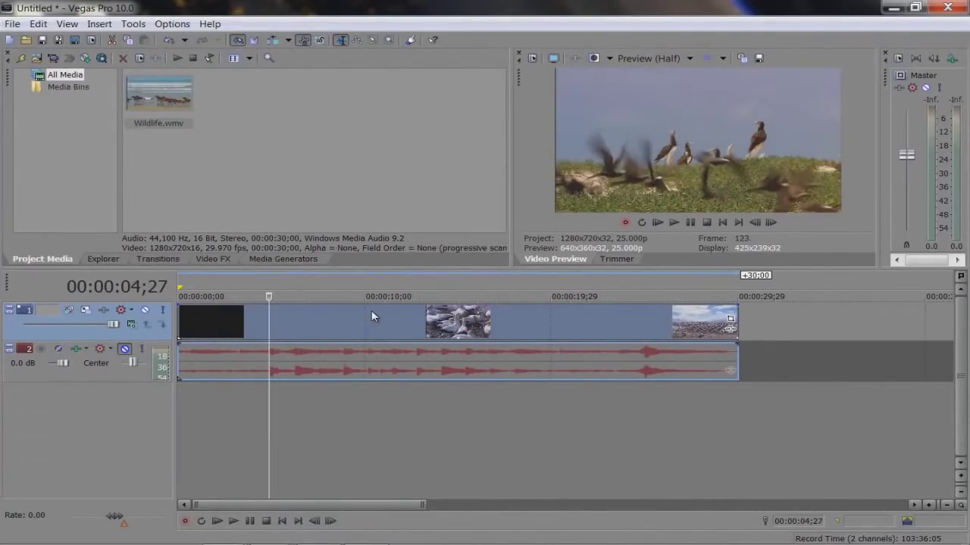
{"action": "key", "text": "Left"}
{"action": "key", "text": "Left"}
{"action": "key", "text": "Left"}
{"action": "key", "text": "Left"}
{"action": "key", "text": "Left"}
{"action": "key", "text": "Left"}
{"action": "key", "text": "Left"}
{"action": "key", "text": "Left"}
{"action": "key", "text": "Left"}
{"action": "key", "text": "Left"}
{"action": "key", "text": "Left"}
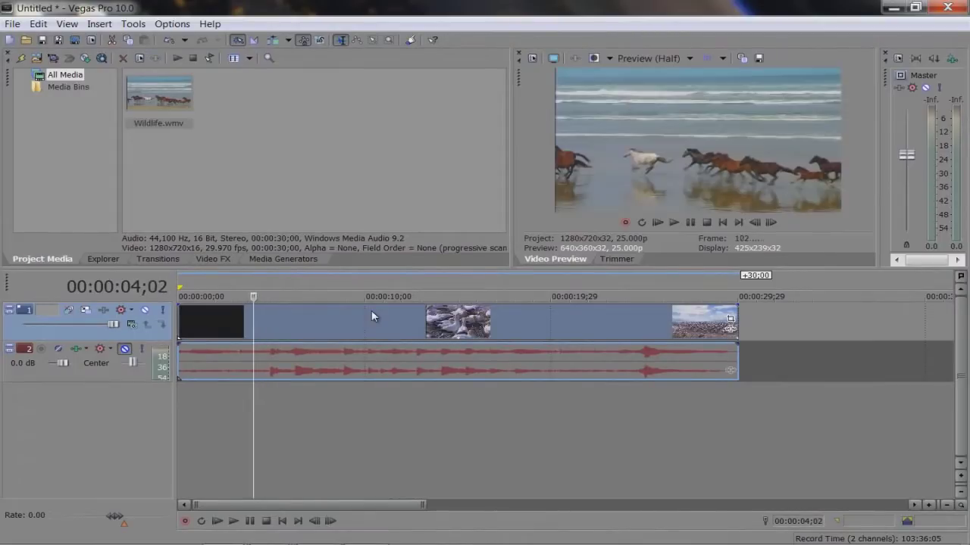
{"action": "key", "text": "Left"}
{"action": "key", "text": "Left"}
{"action": "key", "text": "Left"}
{"action": "key", "text": "Left"}
{"action": "key", "text": "Left"}
{"action": "key", "text": "Left"}
{"action": "key", "text": "Left"}
{"action": "key", "text": "Left"}
{"action": "key", "text": "Left"}
{"action": "key", "text": "Left"}
{"action": "key", "text": "Left"}
{"action": "key", "text": "Left"}
{"action": "key", "text": "Left"}
{"action": "key", "text": "Left"}
{"action": "key", "text": "Left"}
{"action": "key", "text": "Left"}
{"action": "key", "text": "Left"}
{"action": "key", "text": "Left"}
{"action": "key", "text": "Left"}
{"action": "key", "text": "Left"}
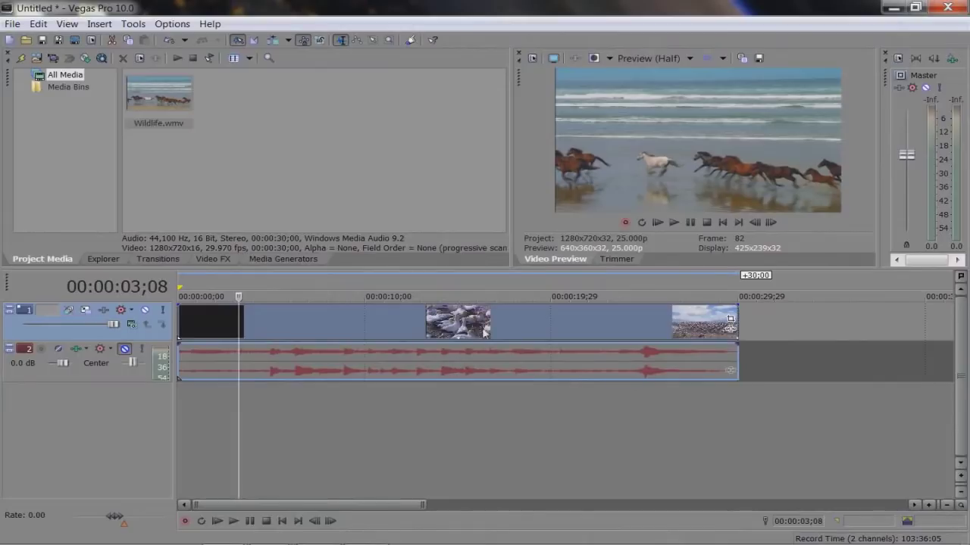
- Split the Wildlife clip at the running horses and push the remainder to about 29;29
{"action": "key", "text": "space"}
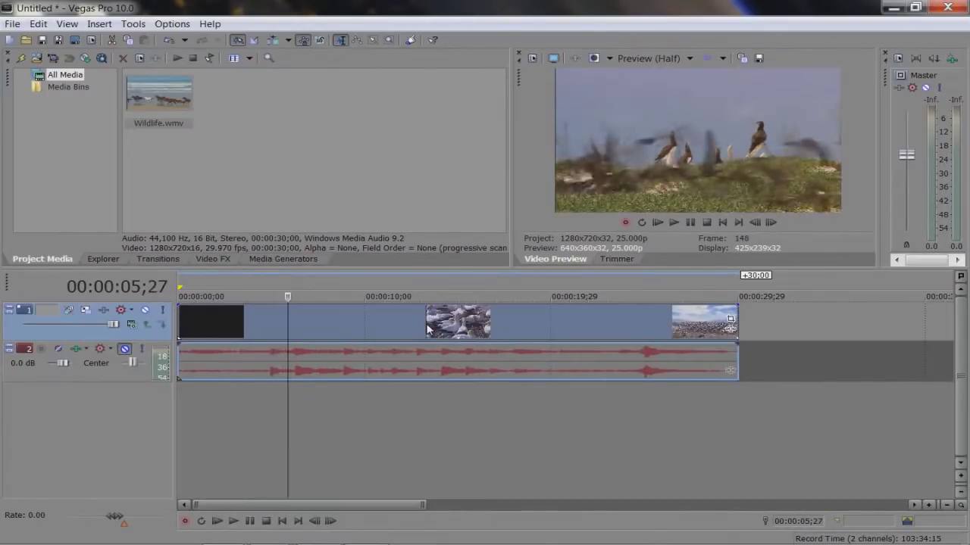
{"action": "left_click_drag", "start_coordinate": [280, 316], "coordinate": [249, 317]}
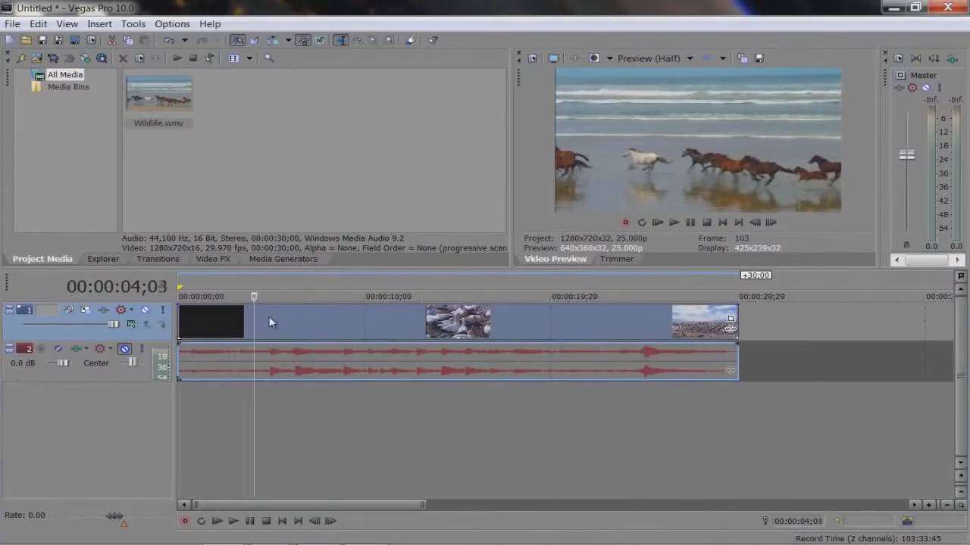
{"action": "key", "text": "s"}
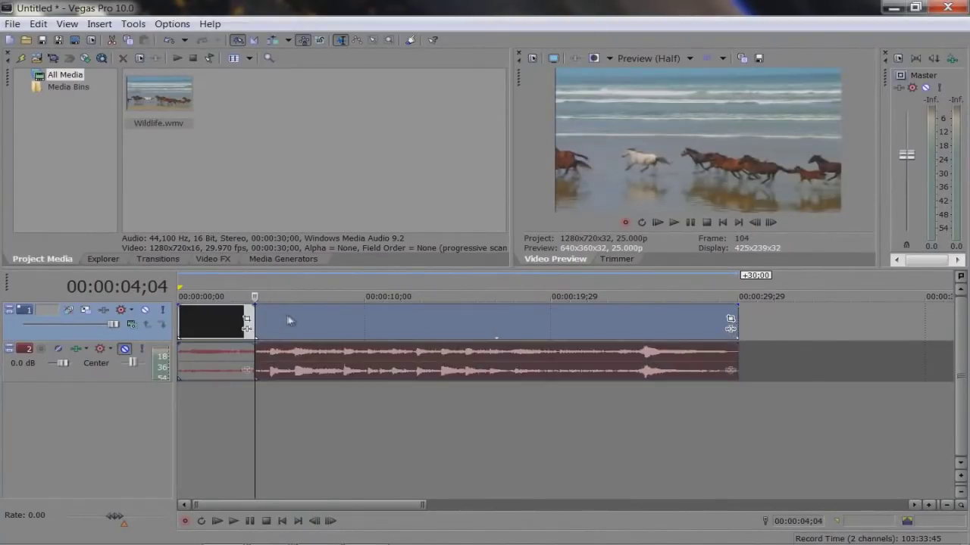
{"action": "left_click_drag", "start_coordinate": [259, 333], "coordinate": [719, 333]}
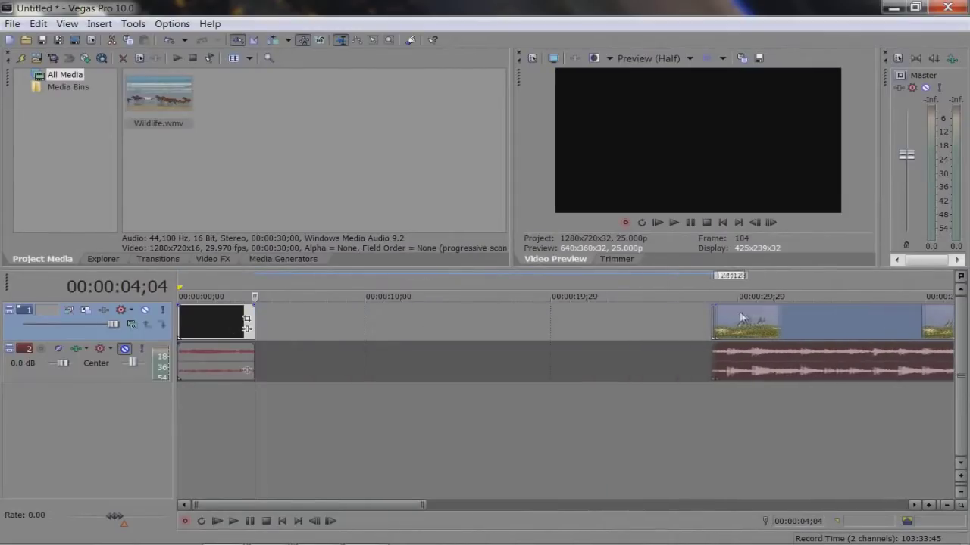
- Ungroup the first clip piece's video and audio with Group > Clear
{"action": "left_click", "coordinate": [217, 315]}
{"action": "right_click", "coordinate": [219, 316]}
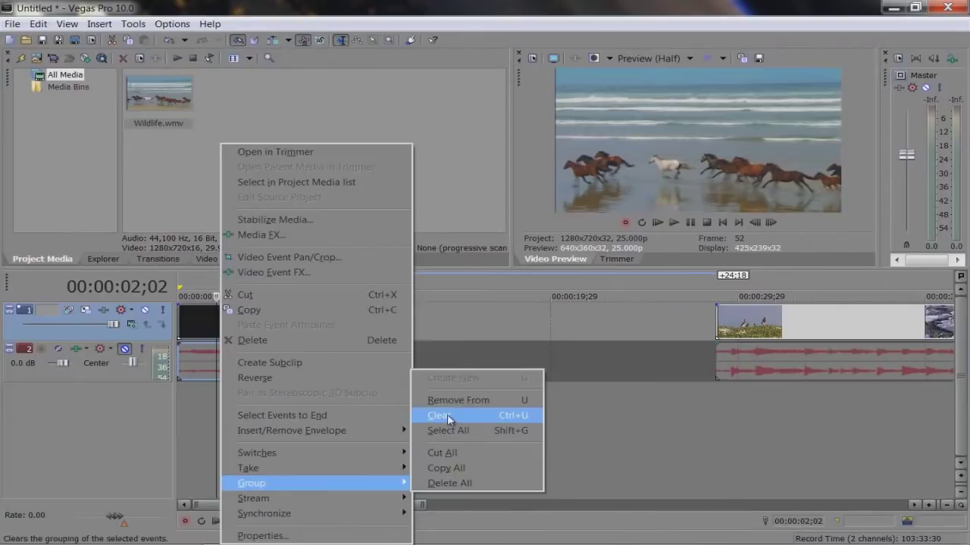
{"action": "left_click", "coordinate": [455, 416]}
{"action": "left_click", "coordinate": [229, 353]}
{"action": "scroll", "coordinate": [273, 350], "scroll_direction": "up", "scroll_amount": 5}
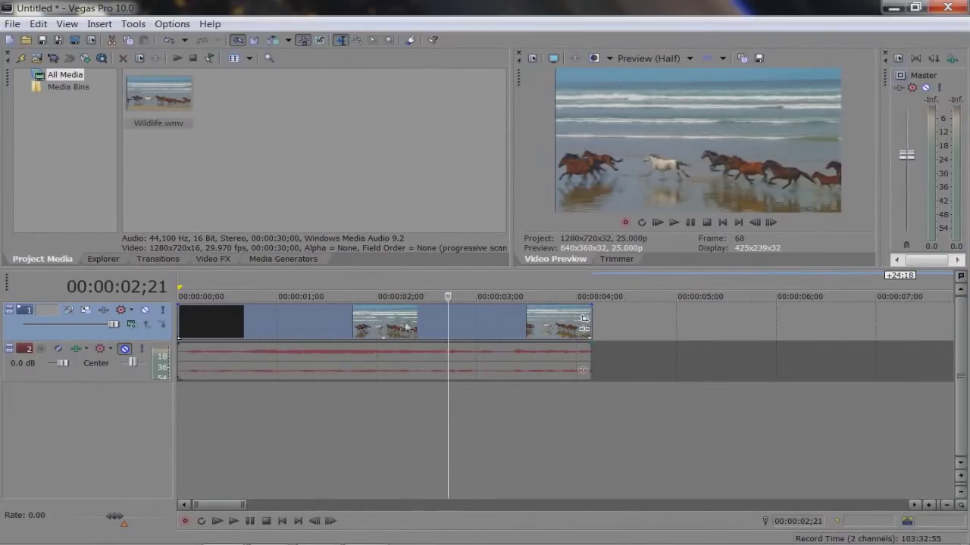
{"action": "left_click", "coordinate": [255, 319]}
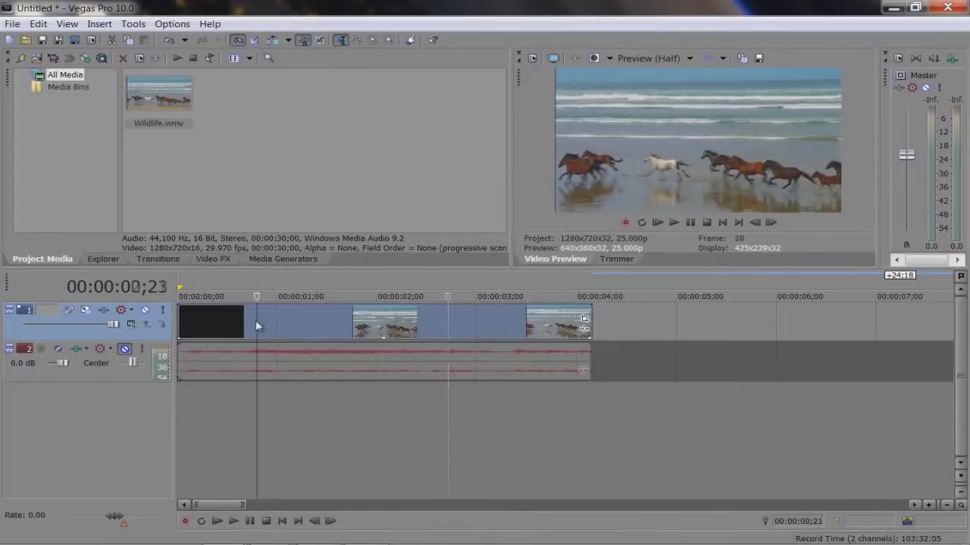
- Insert a Velocity envelope on the opening Wildlife video event
{"action": "right_click", "coordinate": [337, 314]}
{"action": "mouse_move", "coordinate": [409, 432]}
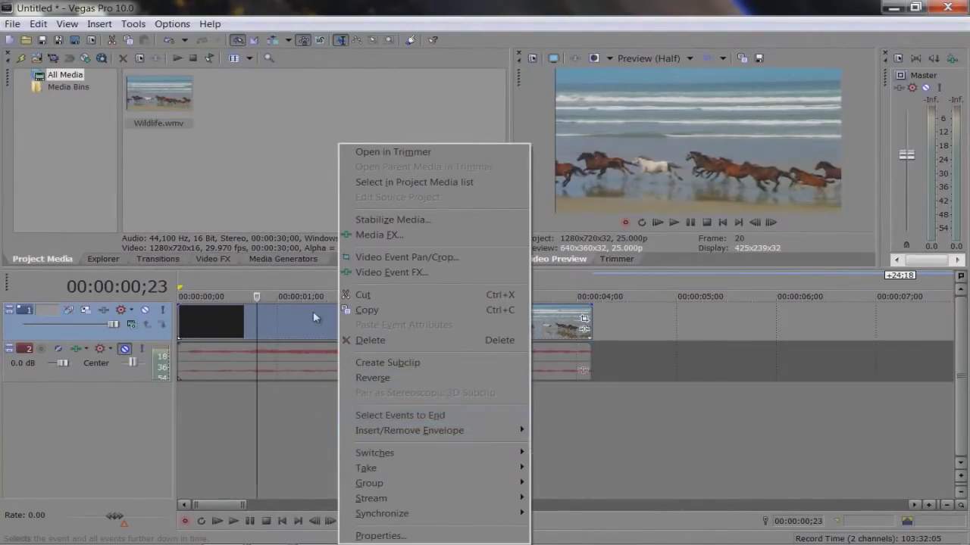
{"action": "left_click", "coordinate": [313, 338]}
{"action": "right_click", "coordinate": [333, 321]}
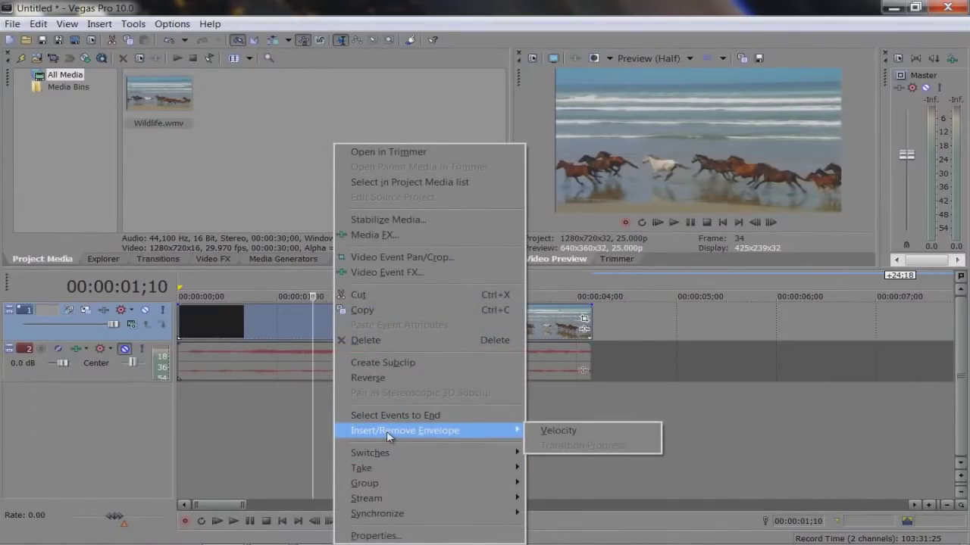
{"action": "left_click", "coordinate": [557, 431]}
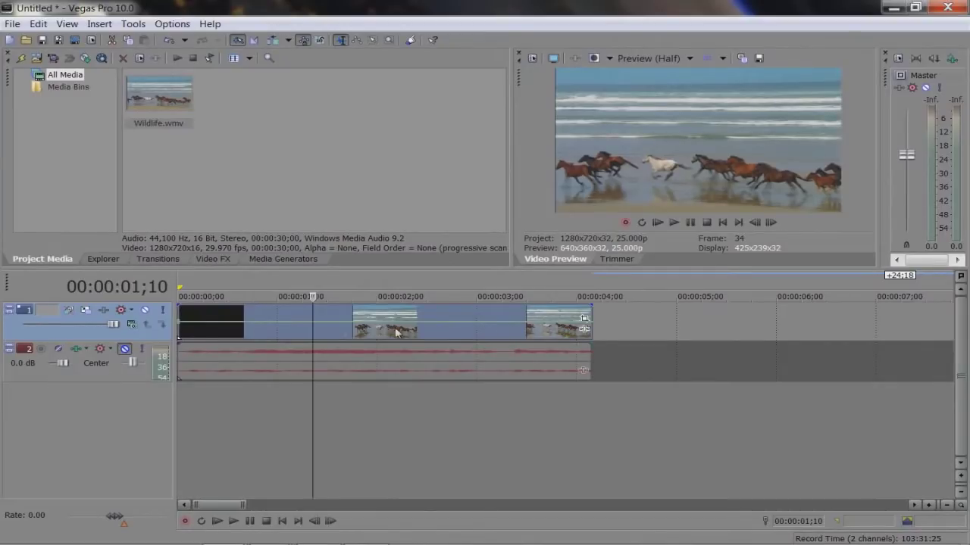
- Drop the velocity to 24% around 00:00:01;01 and preview the slowed section
{"action": "left_click", "coordinate": [284, 326]}
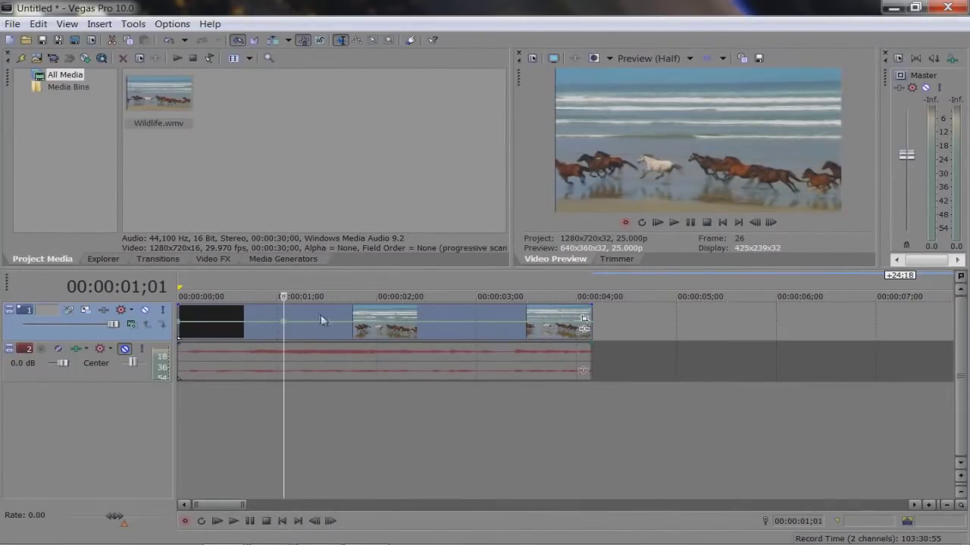
{"action": "left_click", "coordinate": [344, 322]}
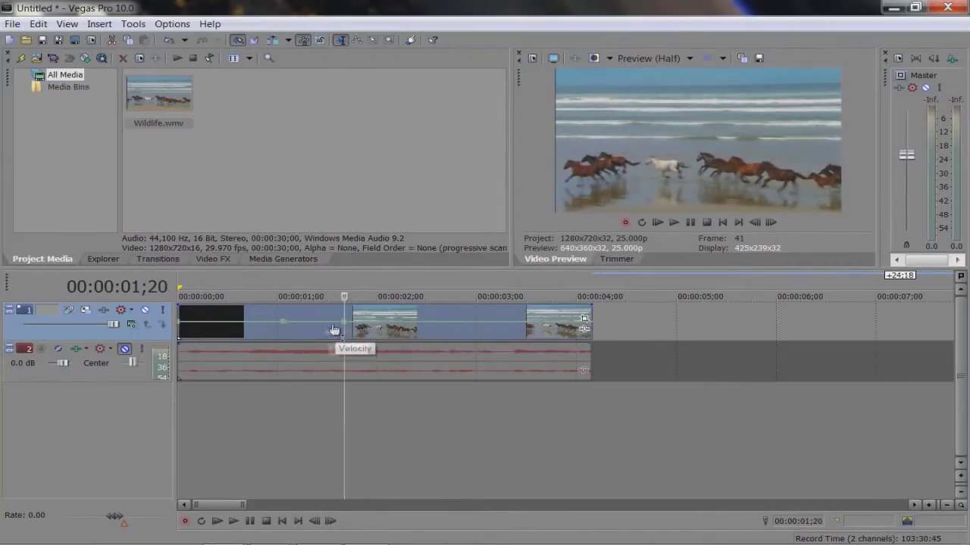
{"action": "left_click", "coordinate": [284, 319]}
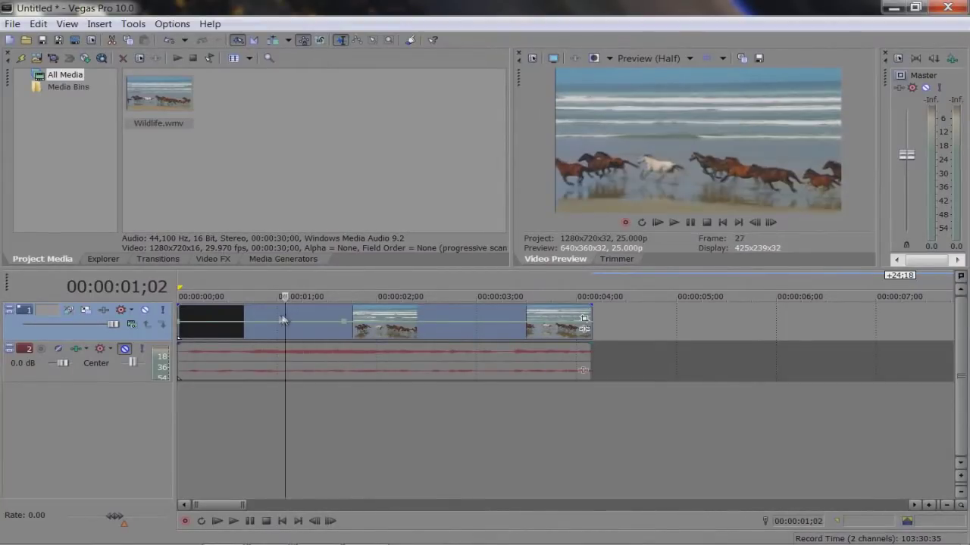
{"action": "left_click", "coordinate": [266, 312]}
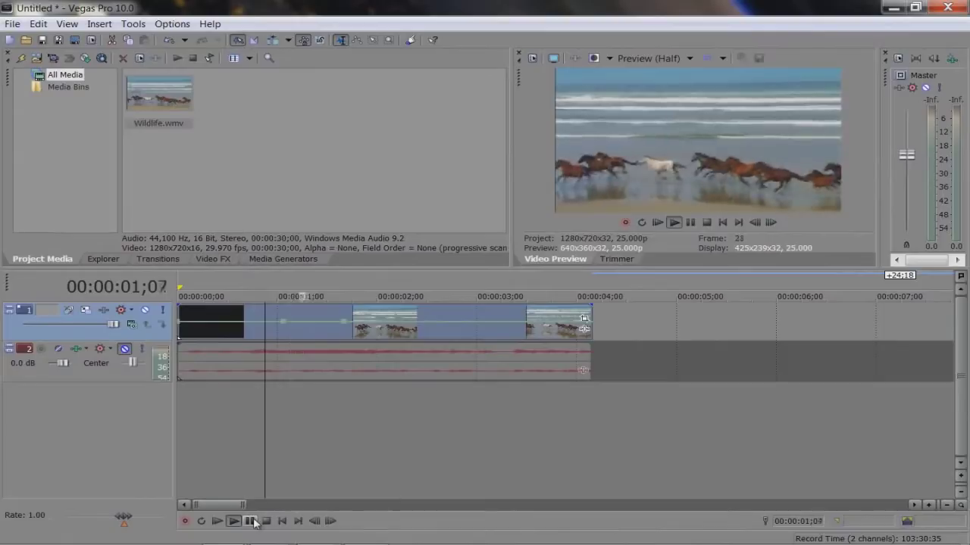
{"action": "left_click", "coordinate": [250, 521]}
{"action": "left_click", "coordinate": [282, 309]}
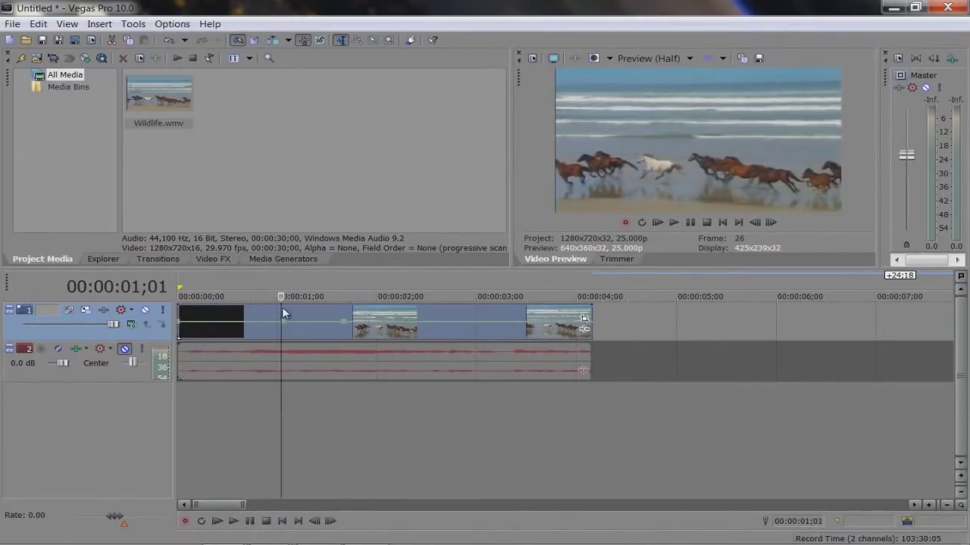
{"action": "left_click_drag", "start_coordinate": [285, 325], "coordinate": [286, 333]}
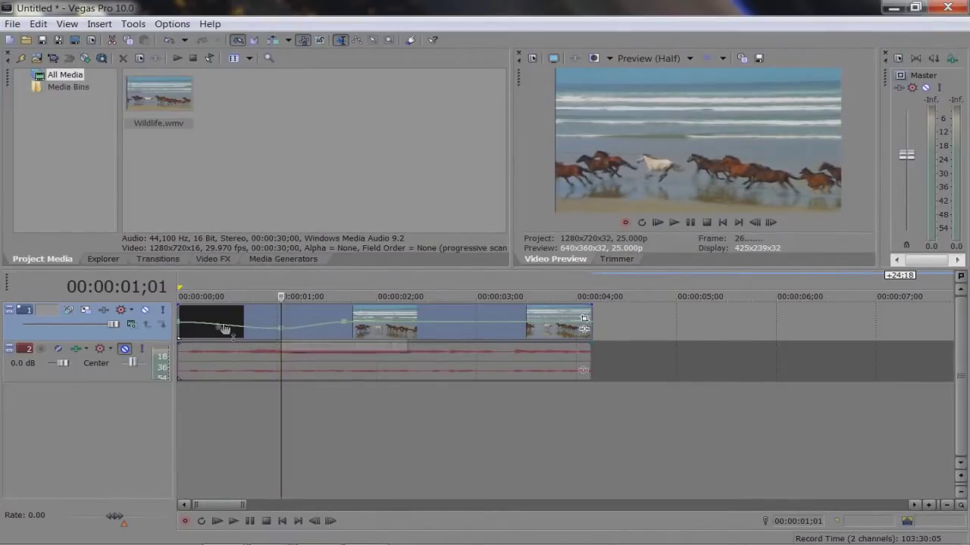
{"action": "left_click", "coordinate": [265, 521]}
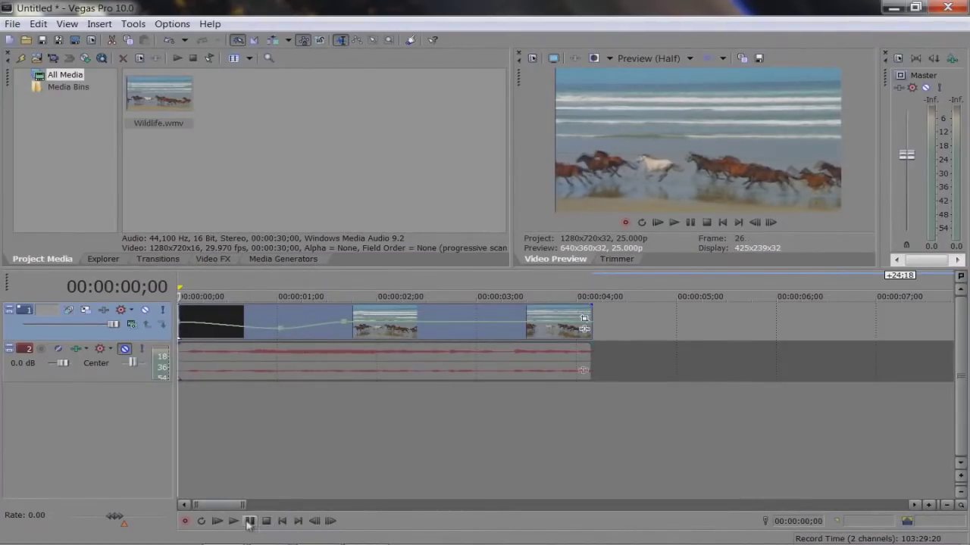
{"action": "left_click", "coordinate": [250, 521]}
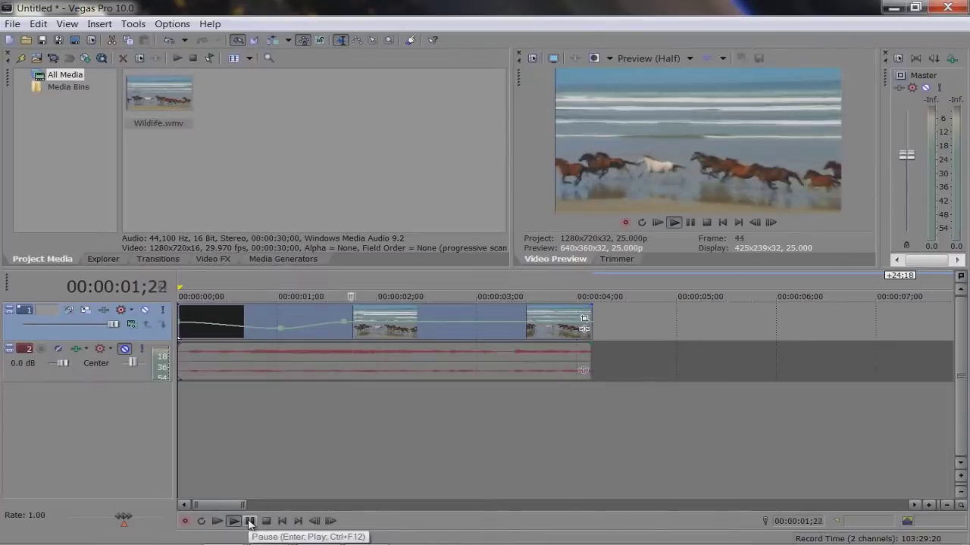
{"action": "left_click", "coordinate": [250, 521]}
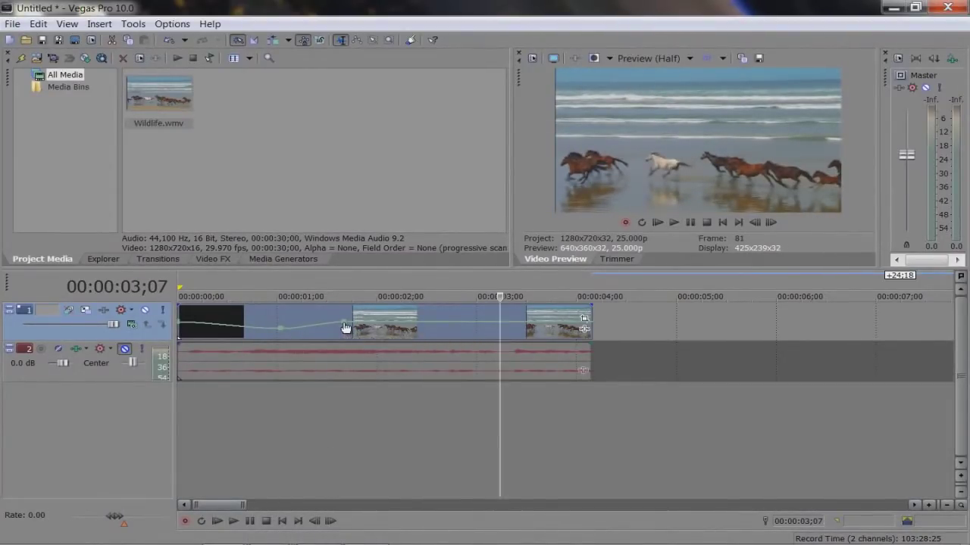
- Raise the velocity to 190% near 01;21 and play back the speed changes
{"action": "left_click_drag", "start_coordinate": [343, 323], "coordinate": [346, 321]}
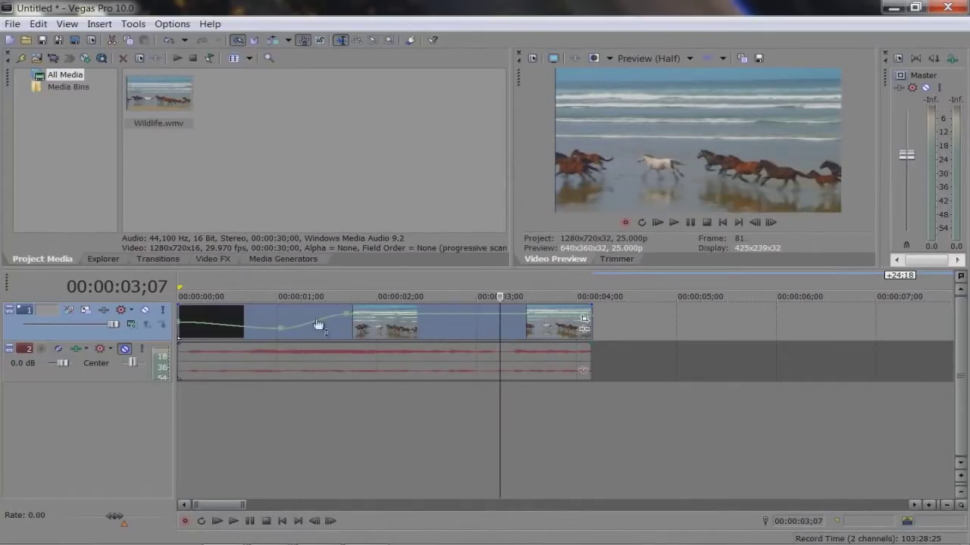
{"action": "left_click", "coordinate": [230, 317]}
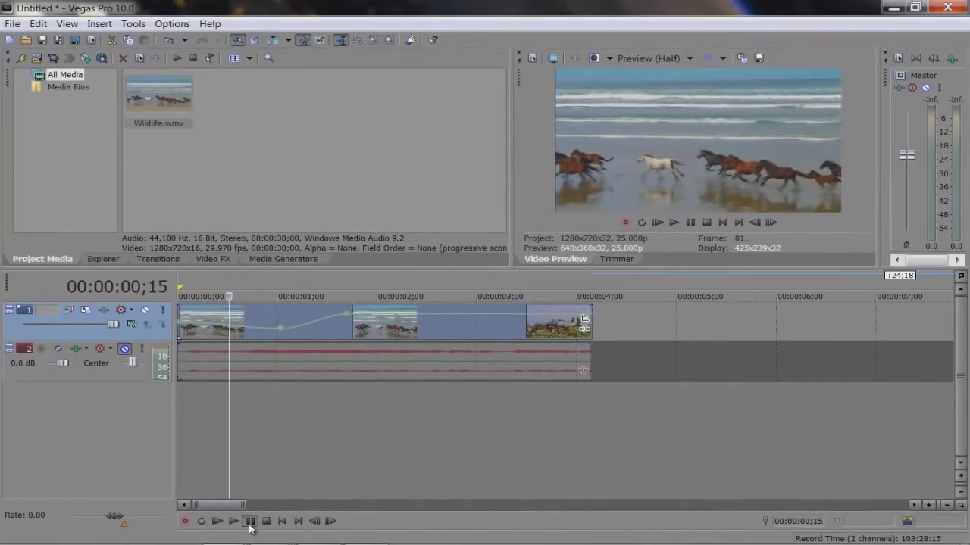
{"action": "left_click", "coordinate": [250, 523]}
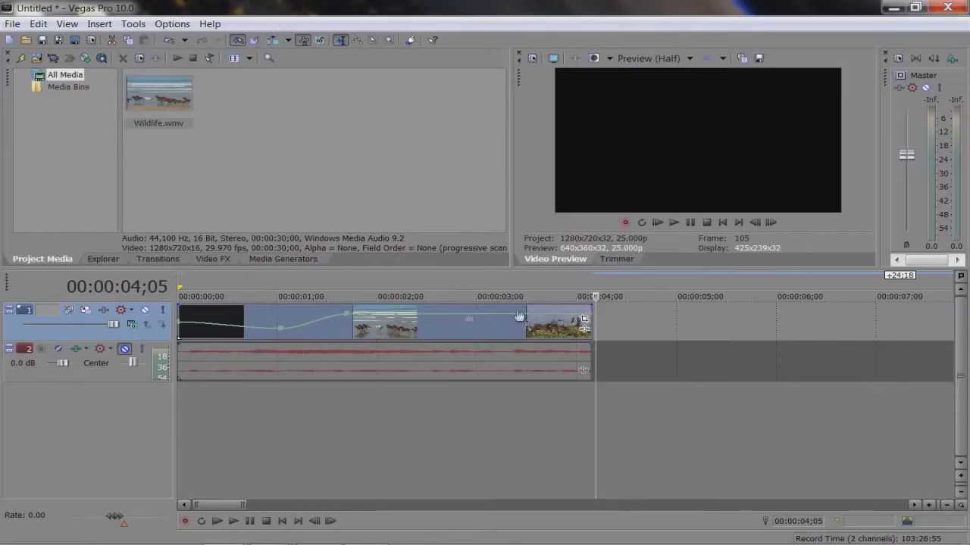
{"action": "left_click", "coordinate": [343, 307]}
- Lower the velocity point at 00:00:02;01 from 187% to 100% and preview that section
{"action": "left_click", "coordinate": [234, 522]}
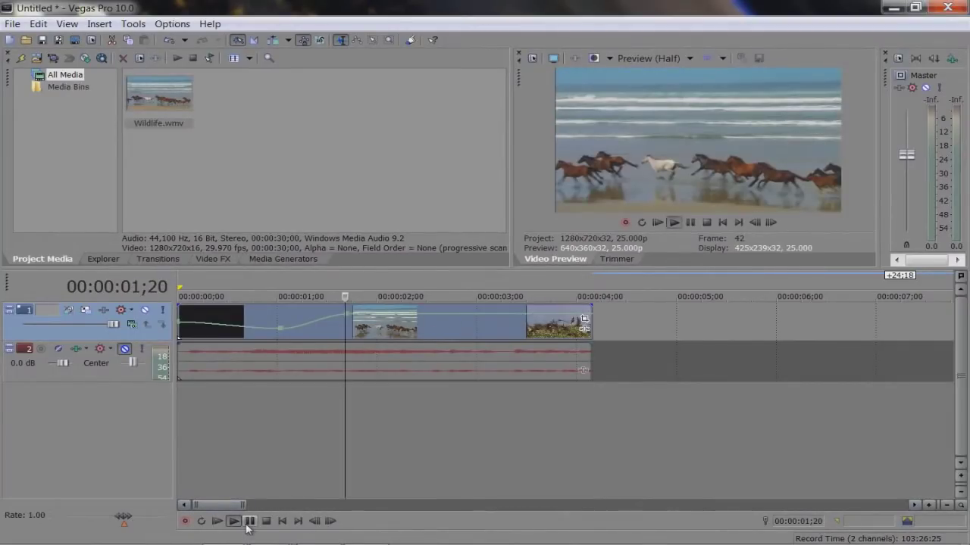
{"action": "left_click", "coordinate": [249, 521]}
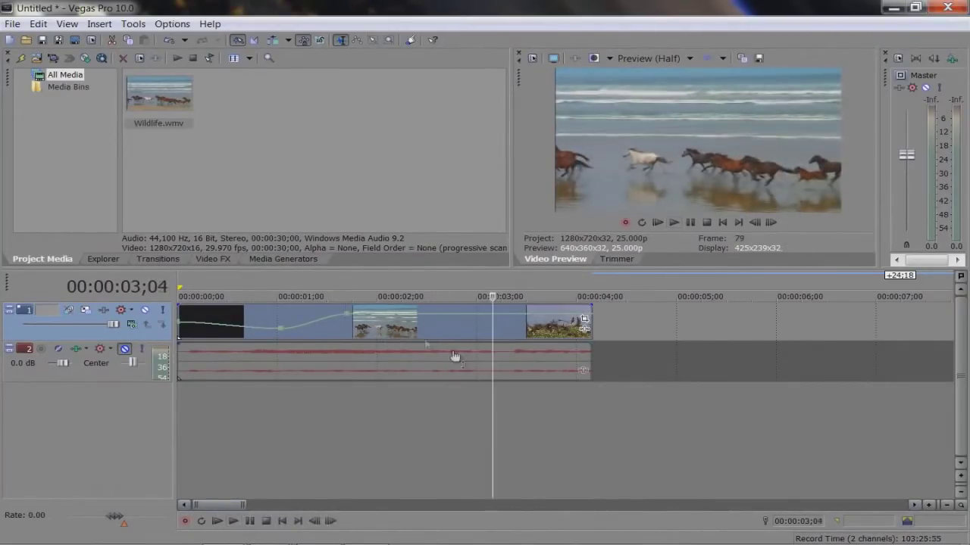
{"action": "left_click", "coordinate": [382, 315]}
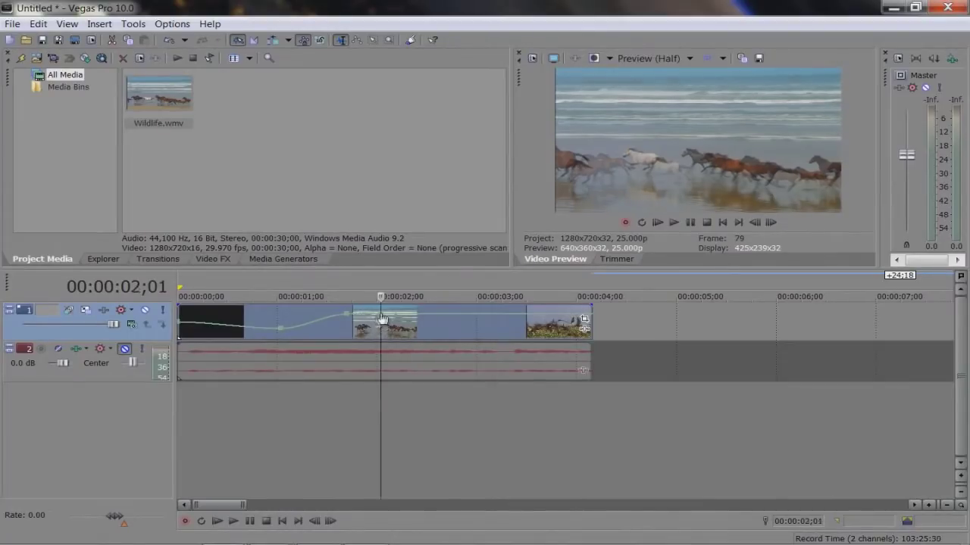
{"action": "mouse_move", "coordinate": [382, 318]}
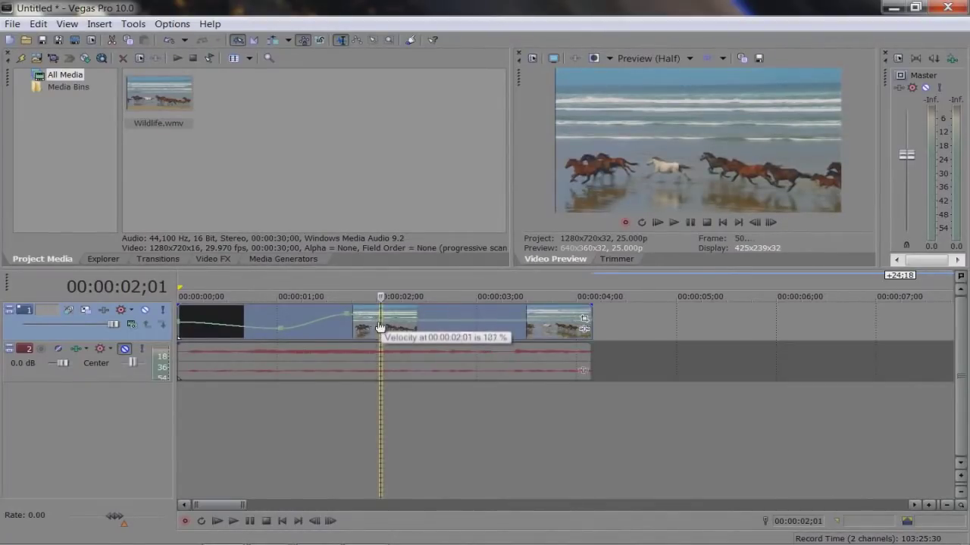
{"action": "left_click_drag", "start_coordinate": [379, 328], "coordinate": [378, 327]}
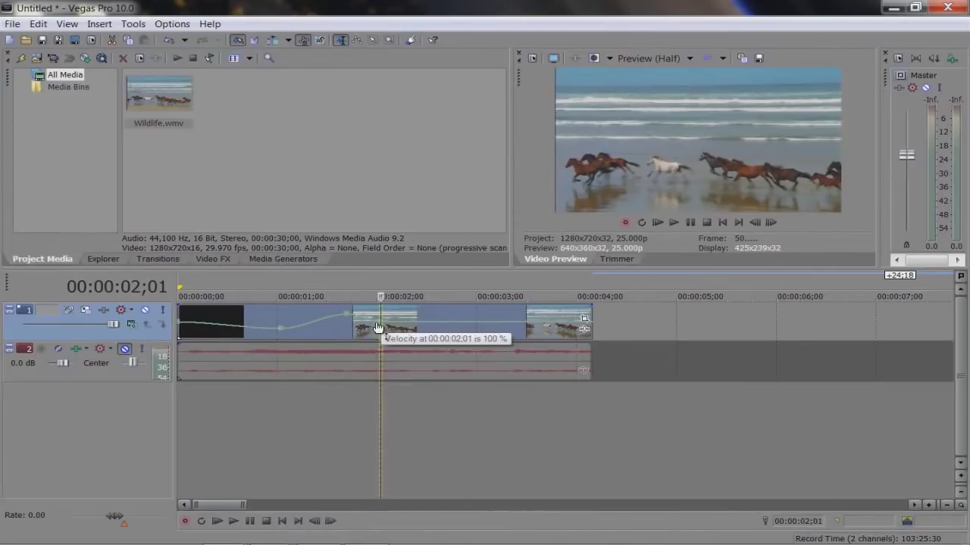
{"action": "left_click", "coordinate": [369, 321]}
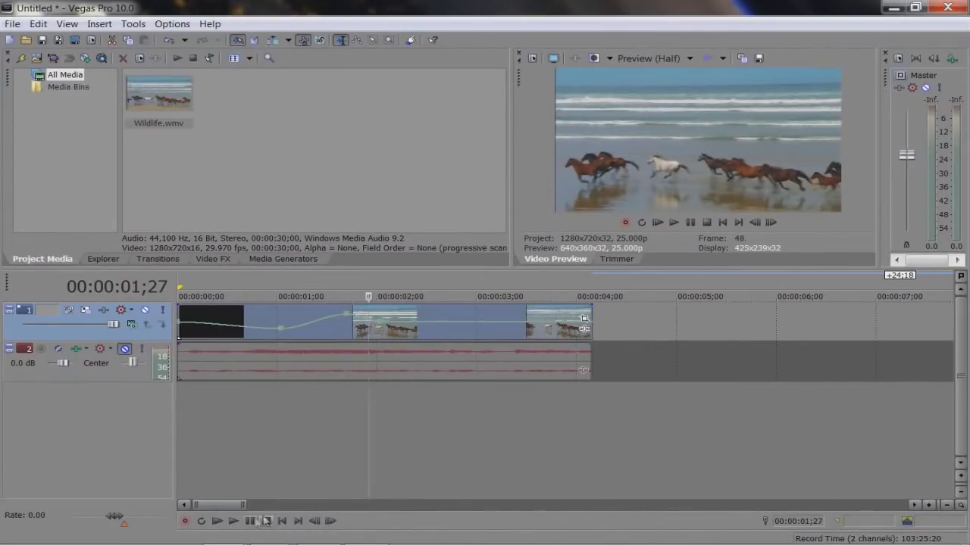
{"action": "left_click", "coordinate": [249, 521]}
{"action": "left_click", "coordinate": [249, 521]}
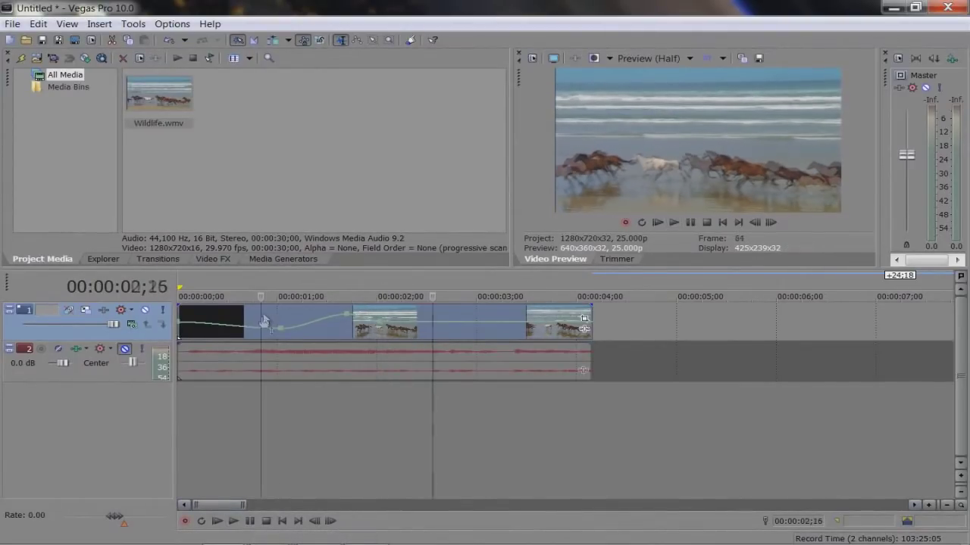
- Replay the clip from near its start to review the speed ramp
{"action": "left_click", "coordinate": [264, 321]}
{"action": "left_click", "coordinate": [233, 521]}
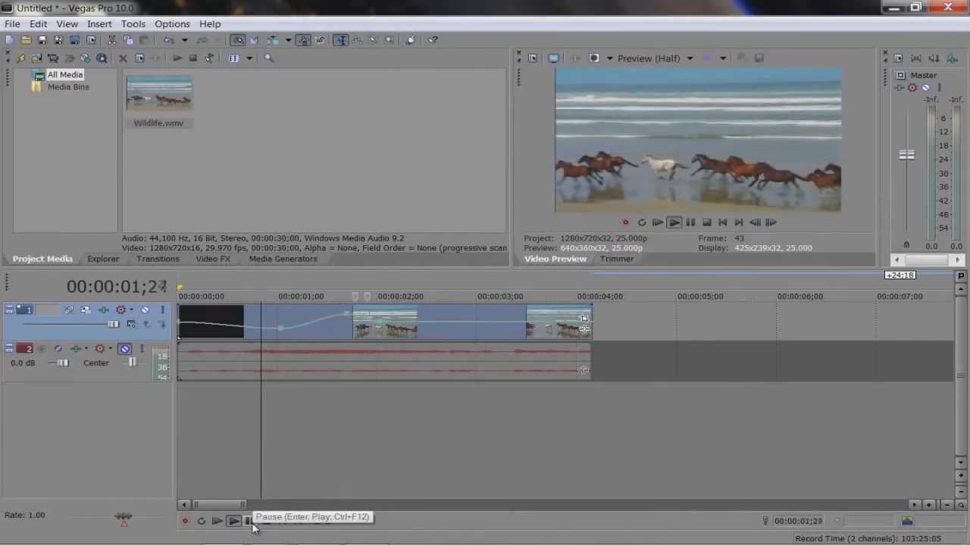
{"action": "left_click", "coordinate": [249, 522]}
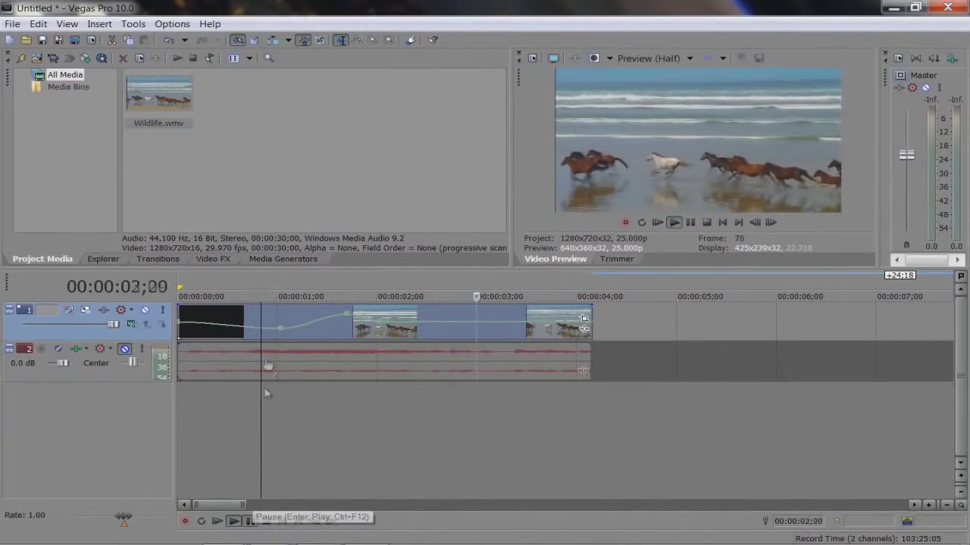
{"action": "left_click", "coordinate": [264, 311]}
{"action": "mouse_move", "coordinate": [266, 317]}
{"action": "left_mouse_down"}
{"action": "mouse_move", "coordinate": [364, 318]}
{"action": "mouse_move", "coordinate": [273, 320]}
{"action": "left_mouse_up"}
{"action": "left_click", "coordinate": [249, 521]}
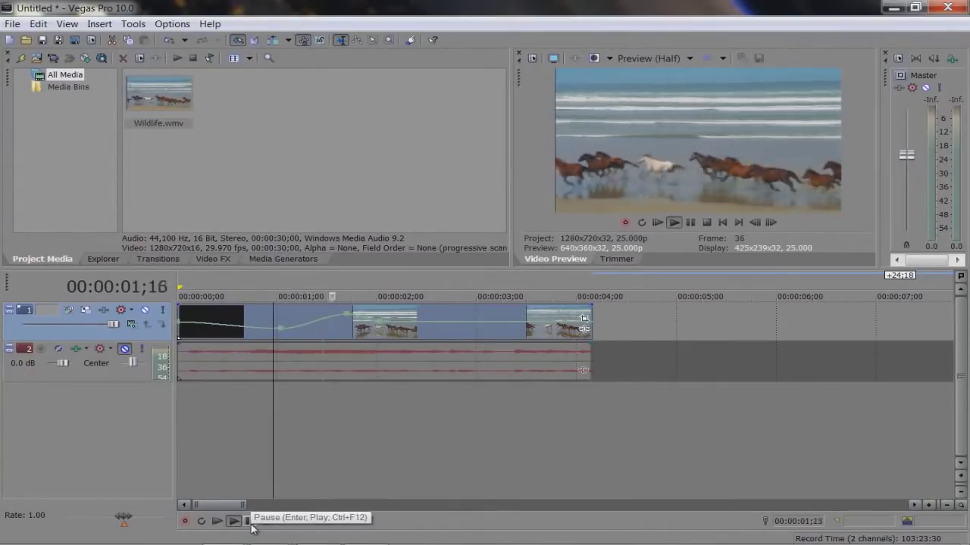
{"action": "left_click", "coordinate": [249, 522]}
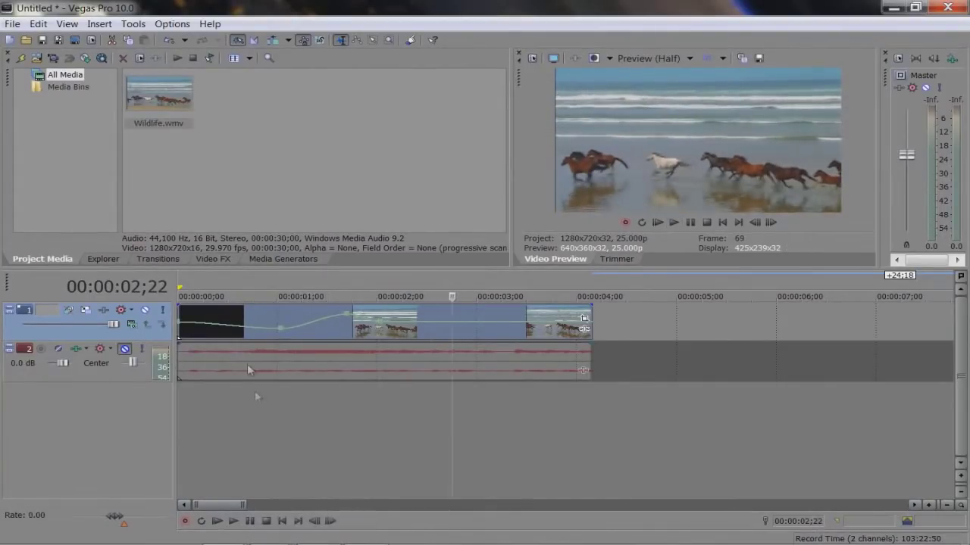
{"action": "left_click", "coordinate": [230, 312]}
{"action": "left_click", "coordinate": [252, 522]}
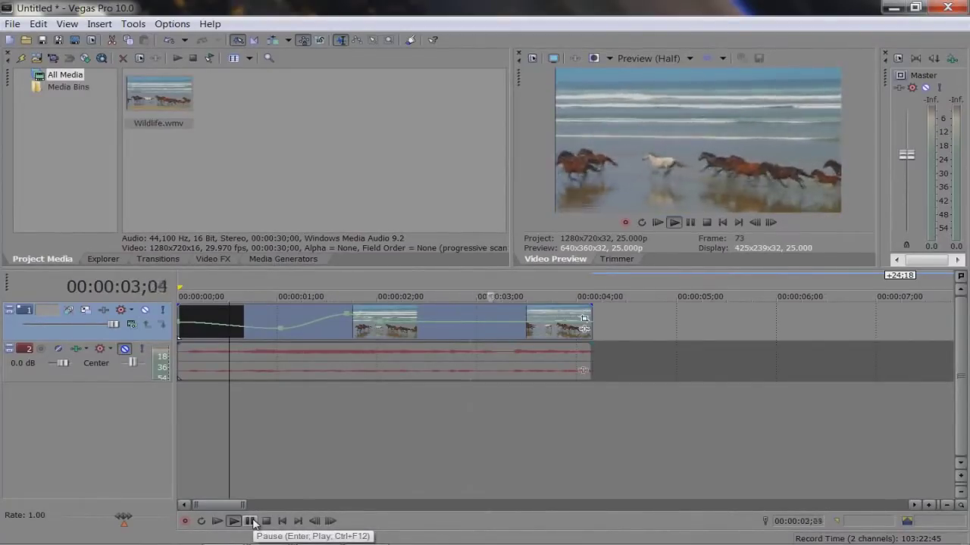
{"action": "left_click", "coordinate": [252, 523]}
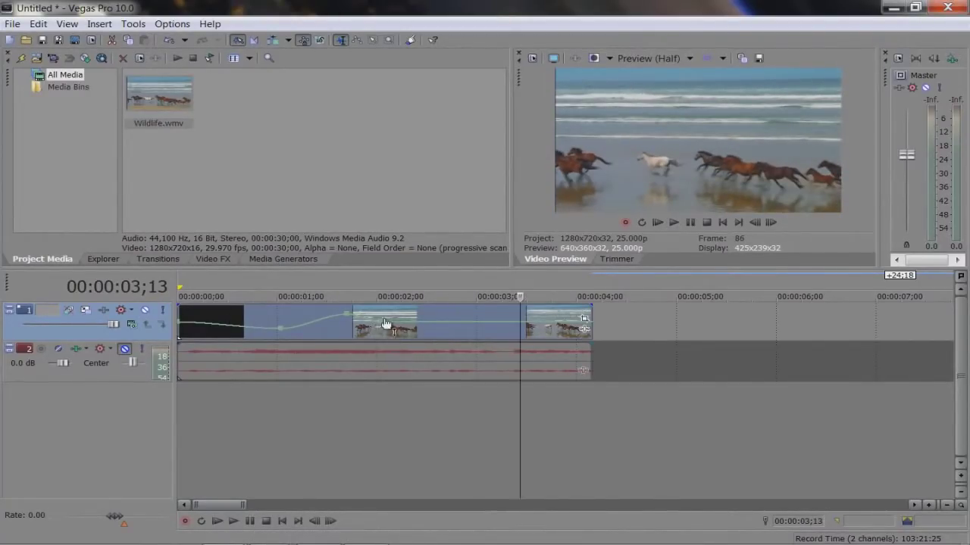
- Reset the velocity envelope back to a flat line
{"action": "mouse_move", "coordinate": [386, 325]}
{"action": "right_click", "coordinate": [347, 321]}
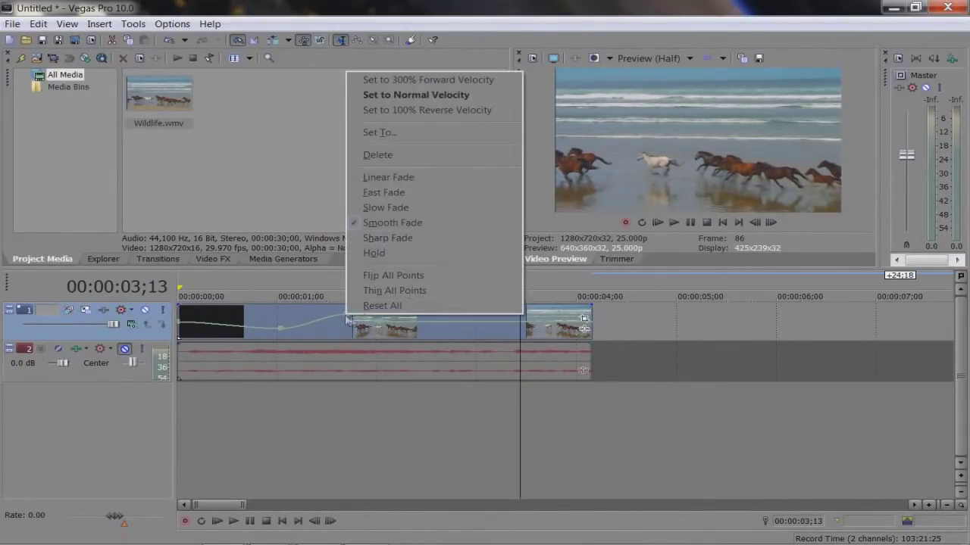
{"action": "left_click", "coordinate": [388, 304]}
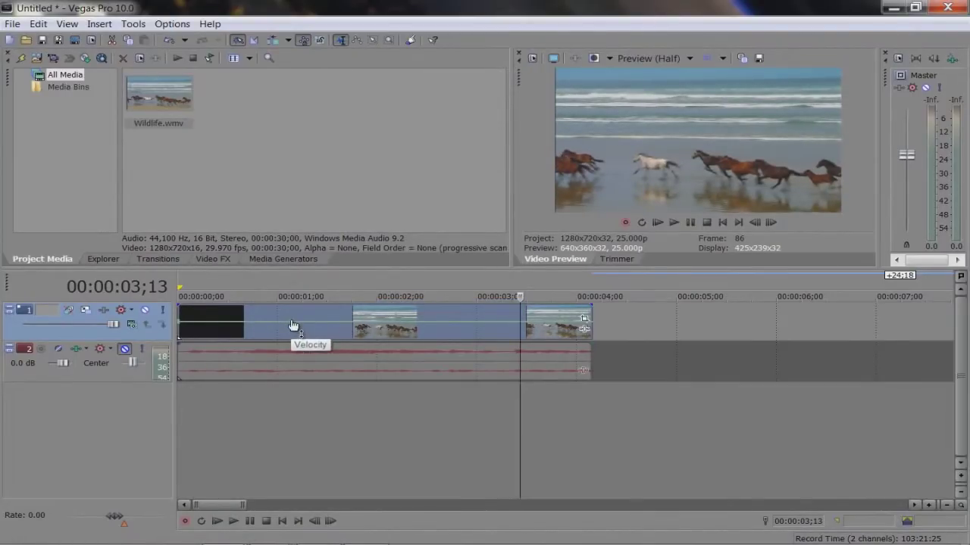
- Add a velocity point at 00:00:01;04, pull it down to slow the clip, and preview
{"action": "double_click", "coordinate": [294, 324]}
{"action": "left_click", "coordinate": [384, 326]}
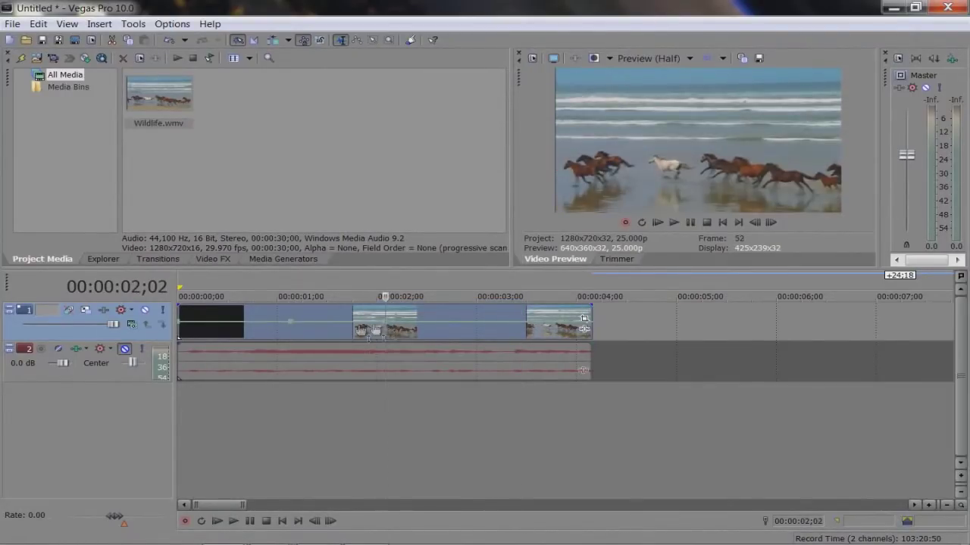
{"action": "left_click_drag", "start_coordinate": [299, 328], "coordinate": [293, 349]}
{"action": "left_click", "coordinate": [252, 521]}
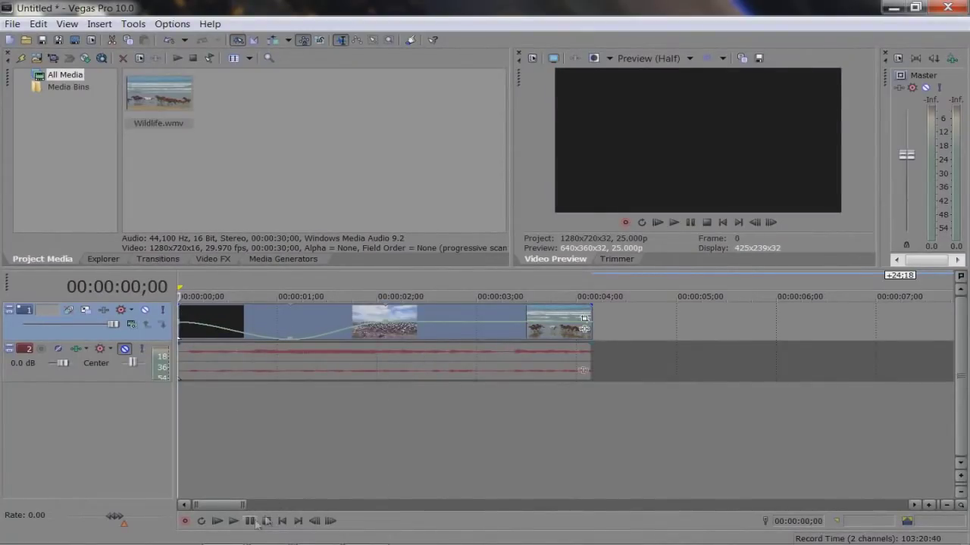
{"action": "left_click", "coordinate": [253, 521]}
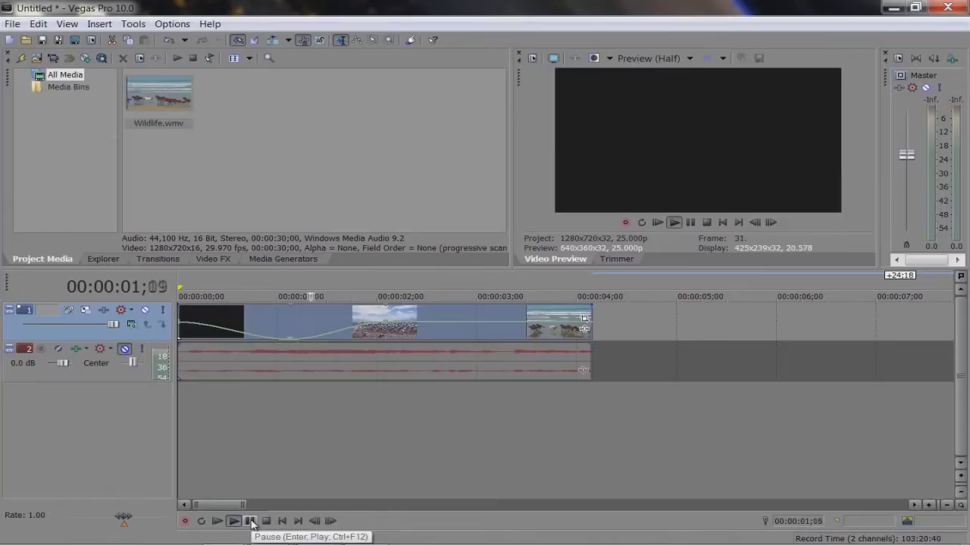
{"action": "left_click", "coordinate": [288, 318]}
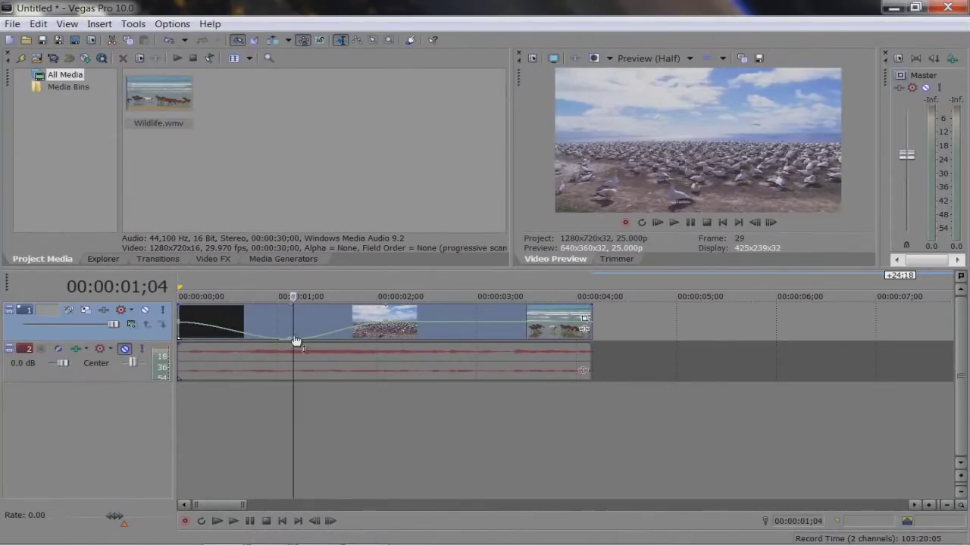
- Raise the 01;04 velocity point to 10%, preview it, then lift it toward flat
{"action": "left_click_drag", "start_coordinate": [291, 343], "coordinate": [296, 336]}
{"action": "left_click", "coordinate": [266, 325]}
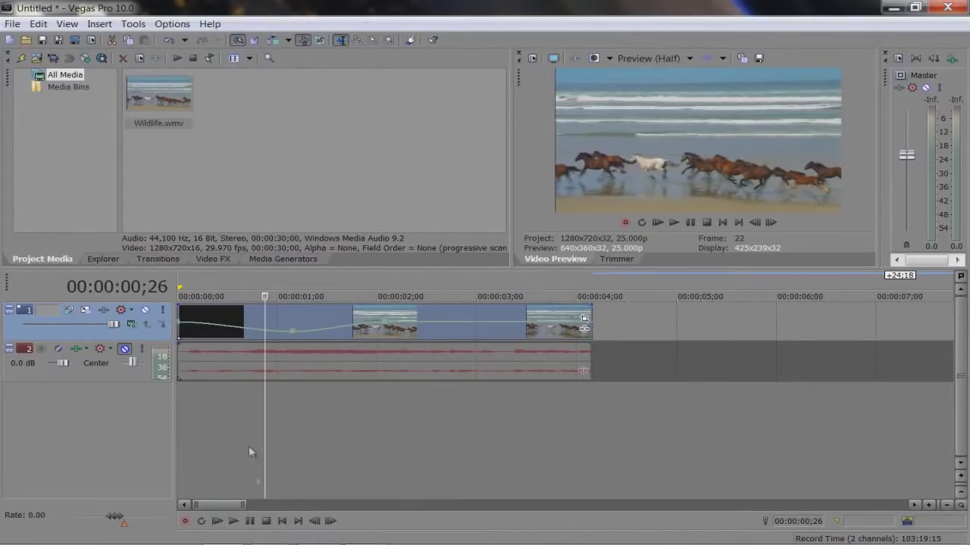
{"action": "left_click", "coordinate": [250, 521]}
{"action": "left_click", "coordinate": [250, 521]}
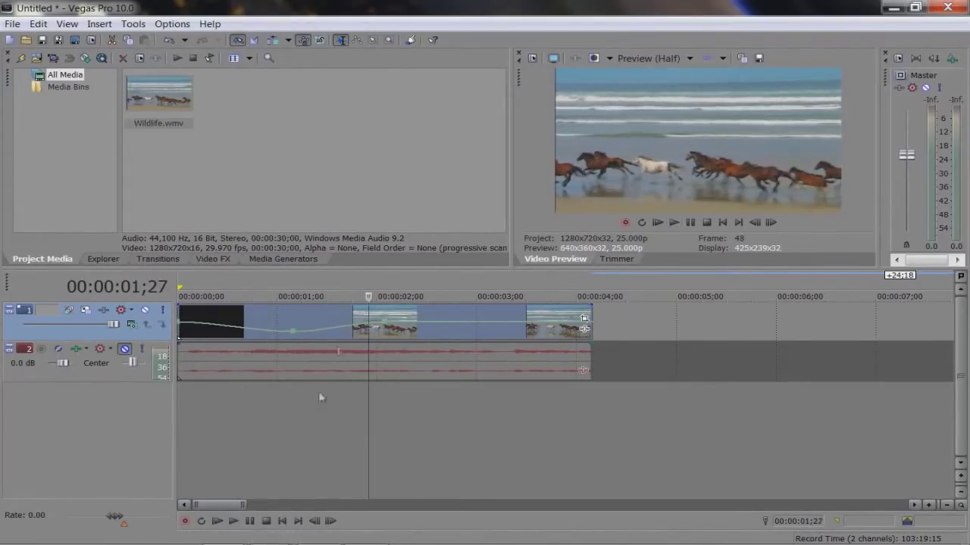
{"action": "left_click_drag", "start_coordinate": [292, 337], "coordinate": [293, 325]}
- Flatten the Wildlife clip's velocity envelope again with Reset All
{"action": "right_click", "coordinate": [301, 310]}
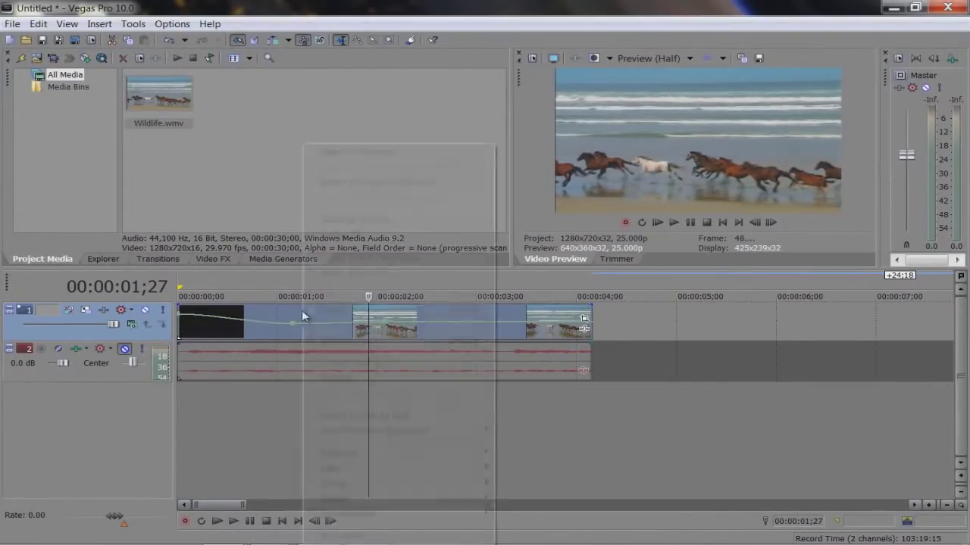
{"action": "right_click", "coordinate": [301, 330]}
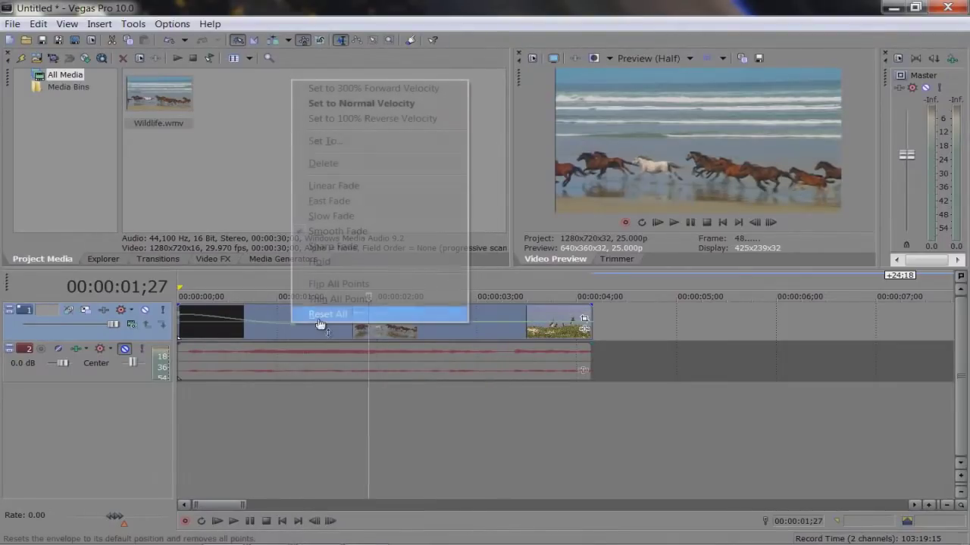
{"action": "left_click", "coordinate": [324, 312]}
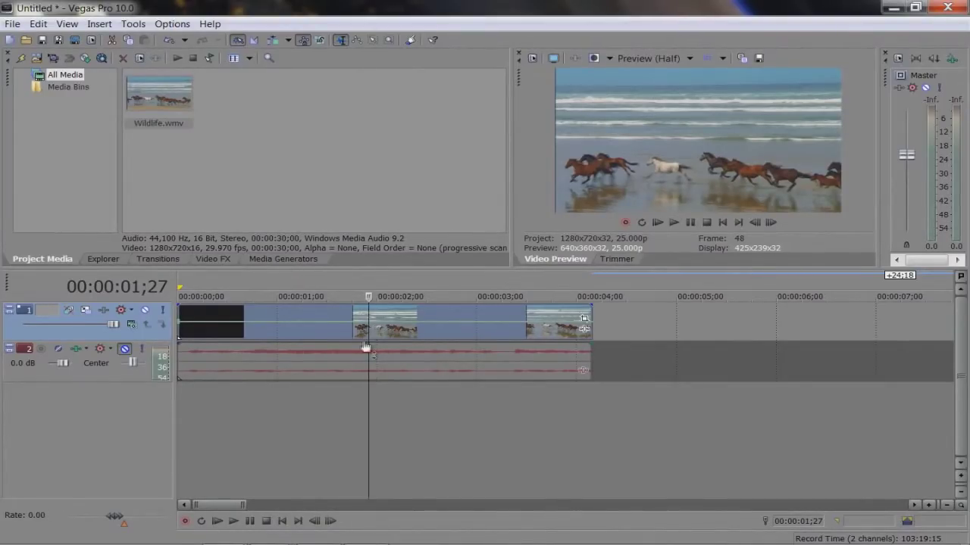
{"action": "right_click", "coordinate": [346, 321]}
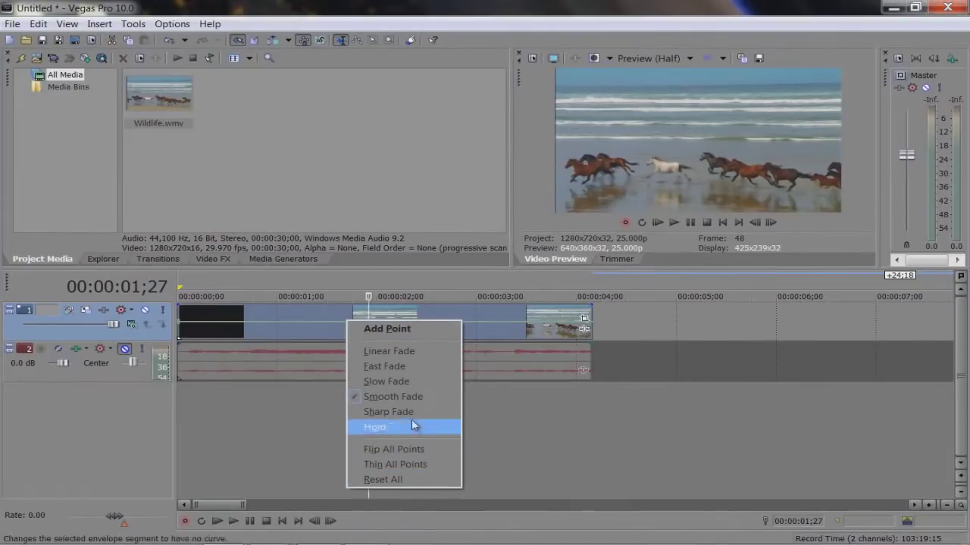
{"action": "left_click", "coordinate": [496, 322]}
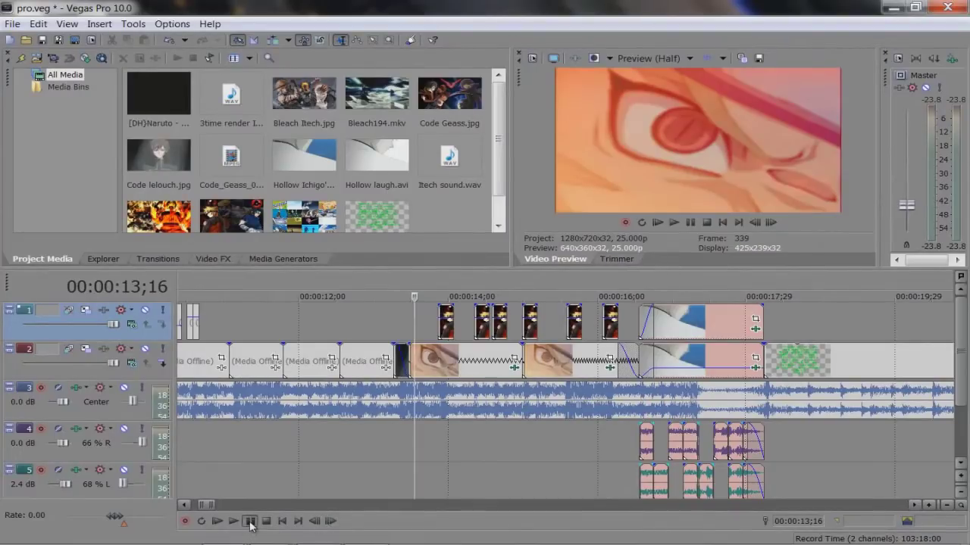
- Briefly play and pause pro.veg, then right-click the Wildlife project's empty track area
{"action": "left_click", "coordinate": [250, 522]}
{"action": "left_click", "coordinate": [249, 522]}
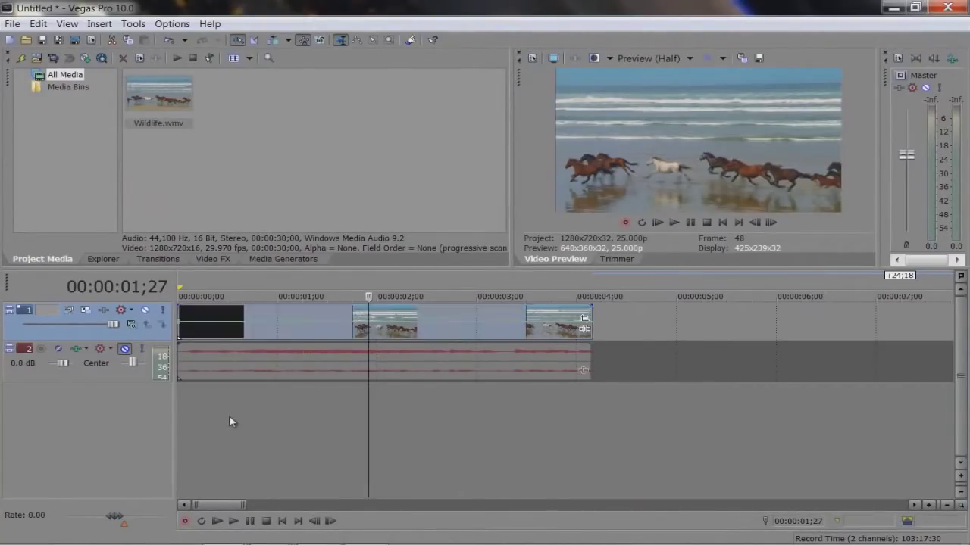
{"action": "right_click", "coordinate": [230, 416]}
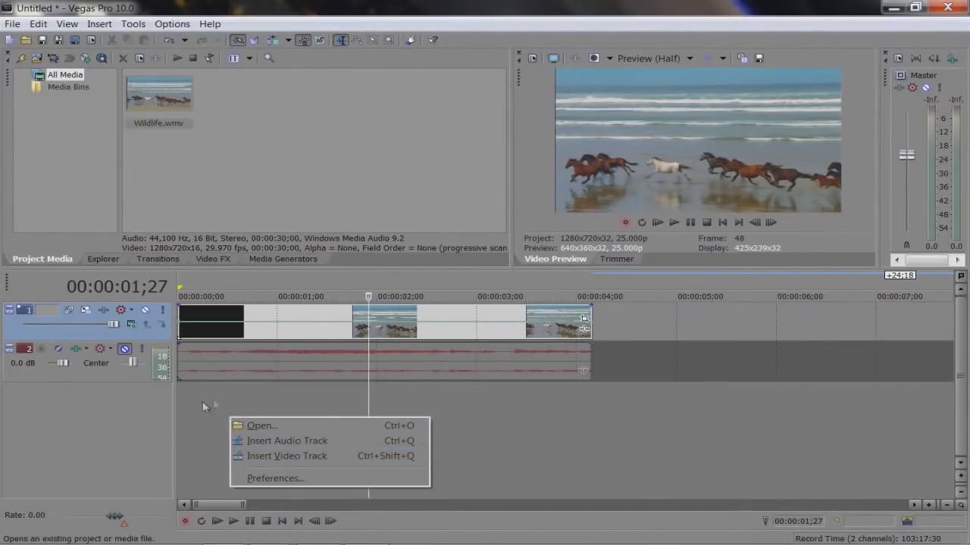
- Add a new video track and drop the White Solid Color preset onto track 1
{"action": "left_click", "coordinate": [279, 457]}
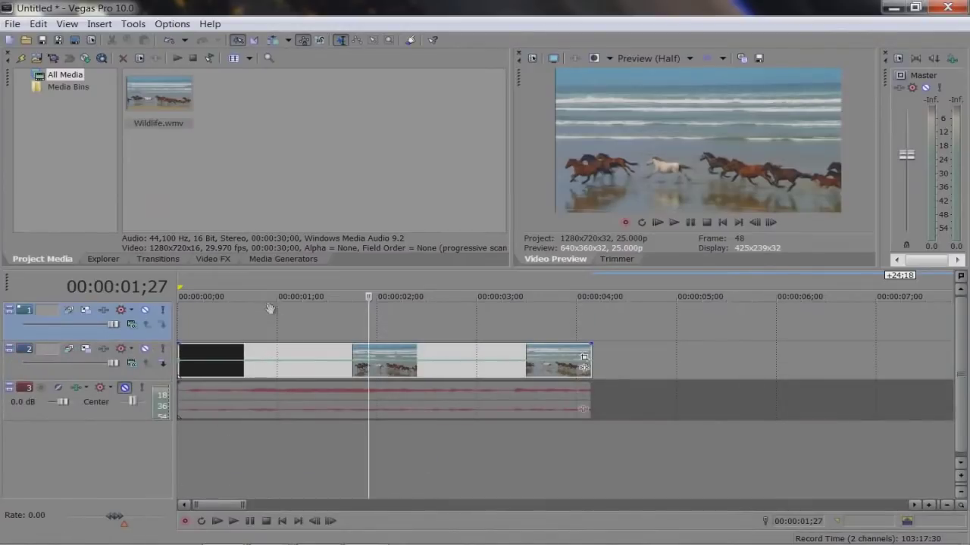
{"action": "left_click", "coordinate": [267, 258]}
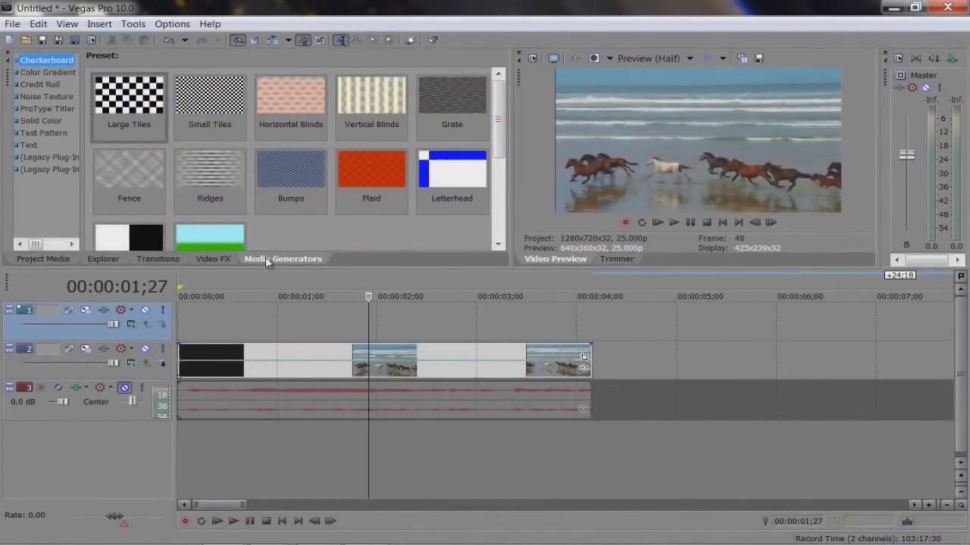
{"action": "left_click", "coordinate": [41, 121]}
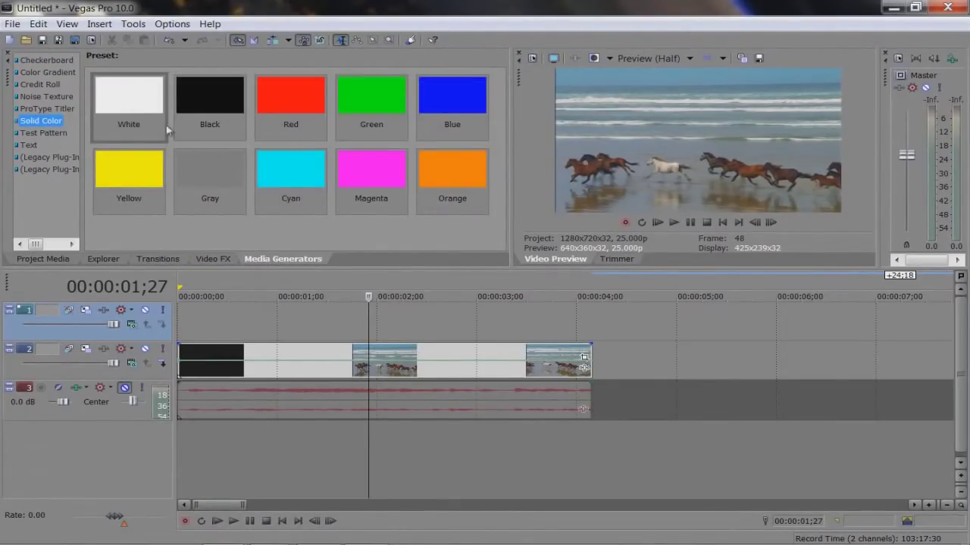
{"action": "left_click_drag", "start_coordinate": [134, 97], "coordinate": [591, 348]}
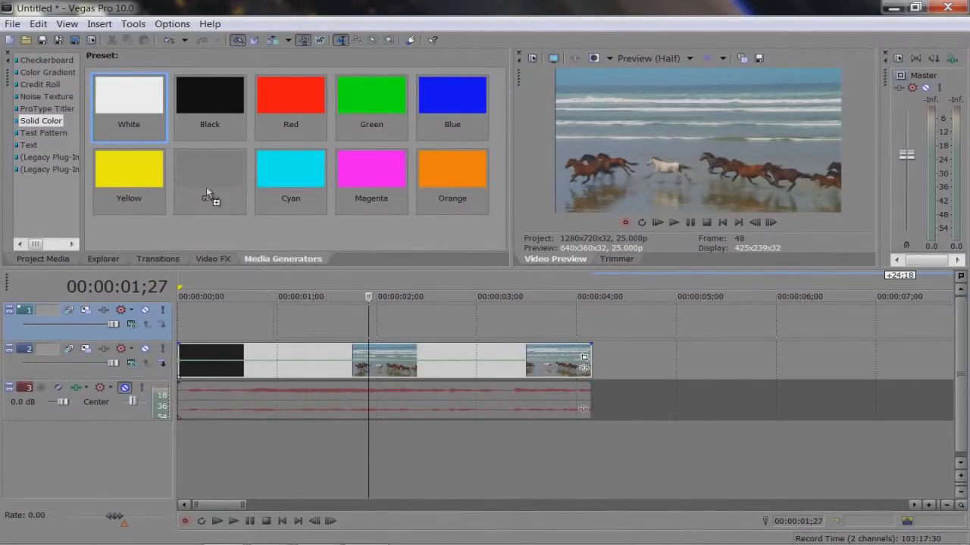
{"action": "left_click_drag", "start_coordinate": [208, 195], "coordinate": [158, 212]}
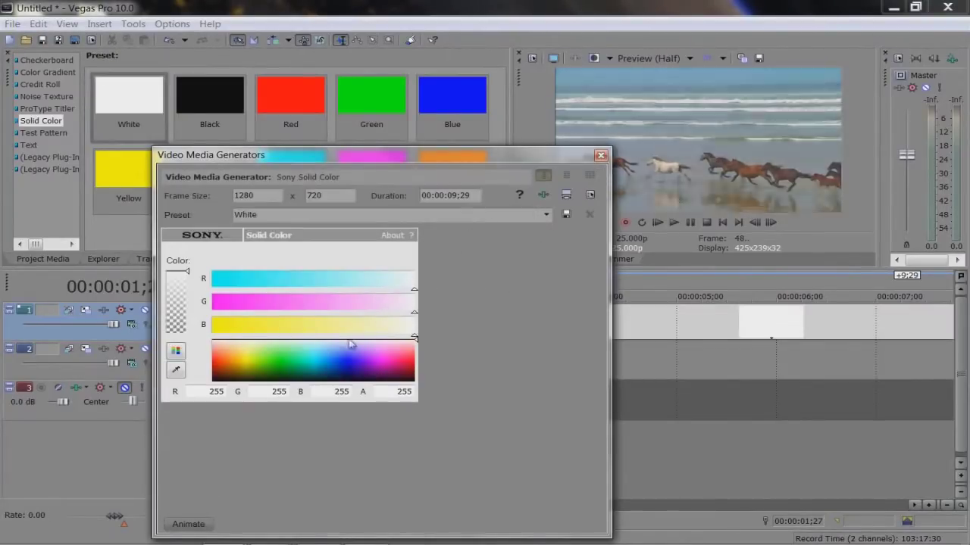
- Adjust the generated event's colour values in the Solid Color settings
{"action": "left_click_drag", "start_coordinate": [341, 369], "coordinate": [278, 363]}
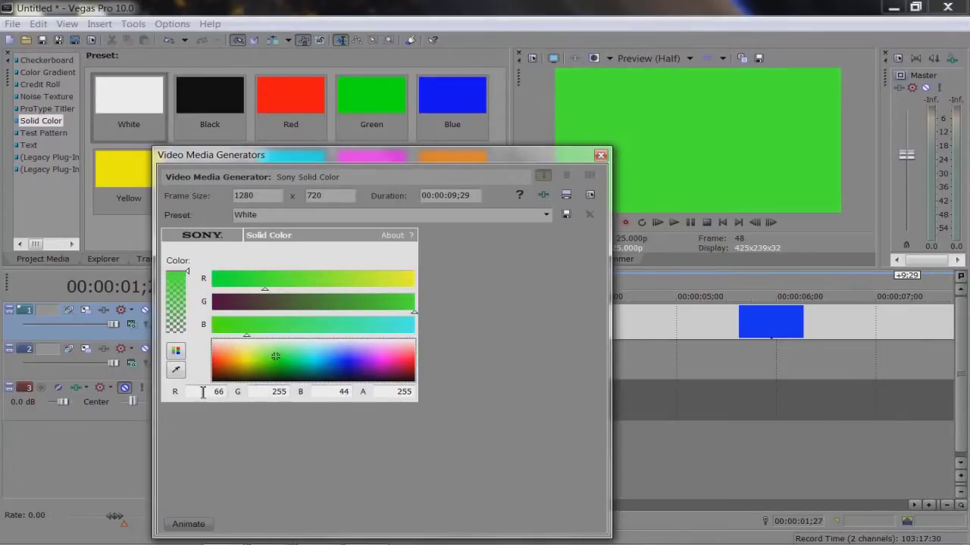
{"action": "left_click", "coordinate": [203, 393]}
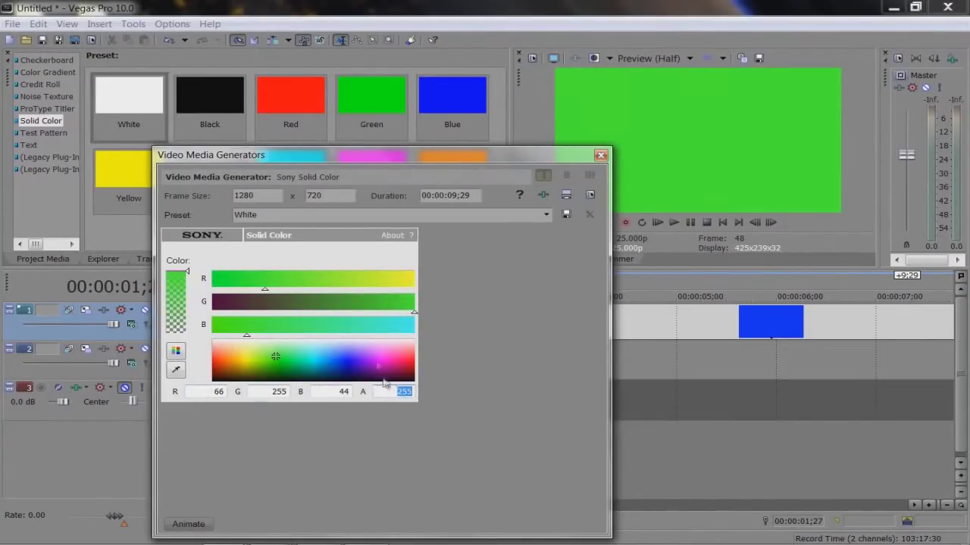
{"action": "mouse_move", "coordinate": [273, 353]}
{"action": "left_mouse_down"}
{"action": "mouse_move", "coordinate": [264, 350]}
{"action": "mouse_move", "coordinate": [271, 337]}
{"action": "left_mouse_up"}
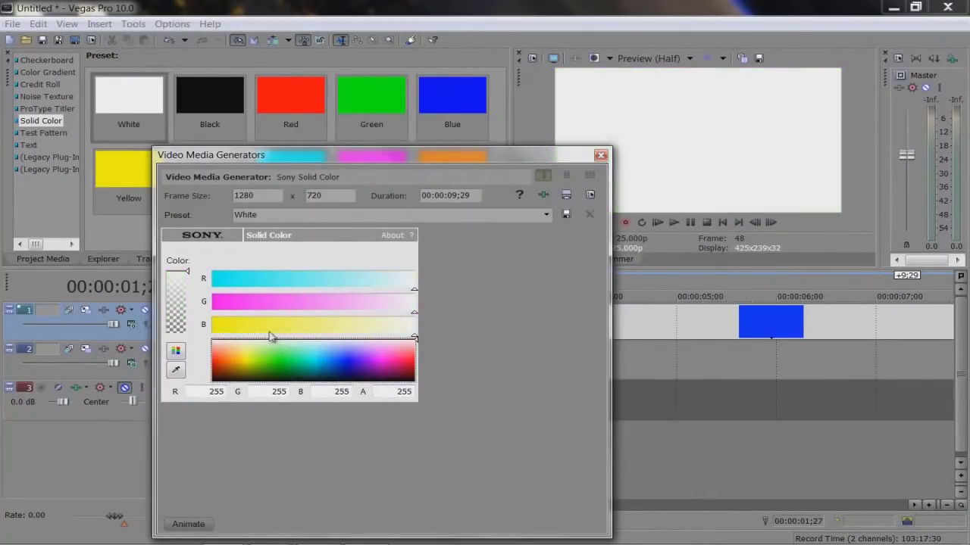
{"action": "left_click", "coordinate": [600, 156]}
- Replace the blue colour events on track 1 with a fresh white Solid Color event
{"action": "left_click", "coordinate": [313, 321]}
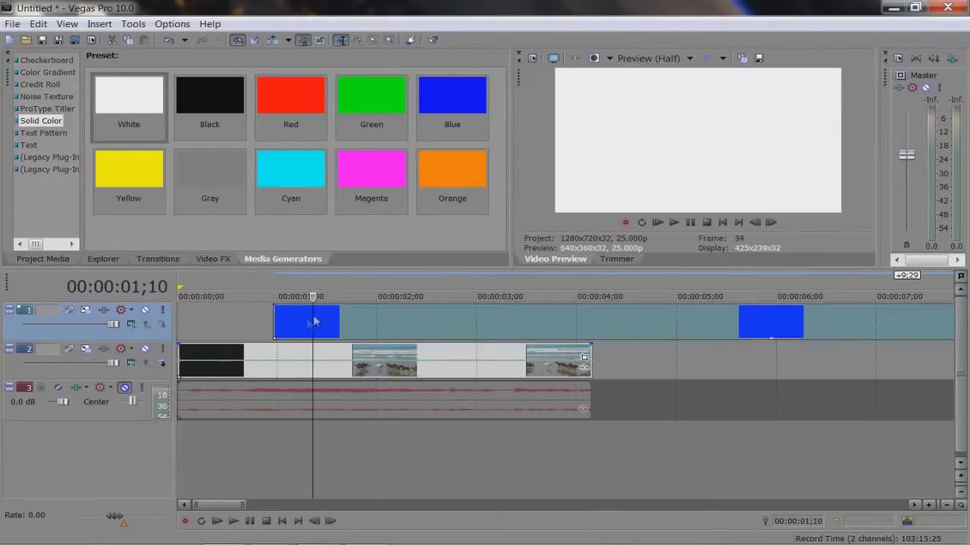
{"action": "left_click", "coordinate": [275, 321]}
{"action": "left_click", "coordinate": [343, 325]}
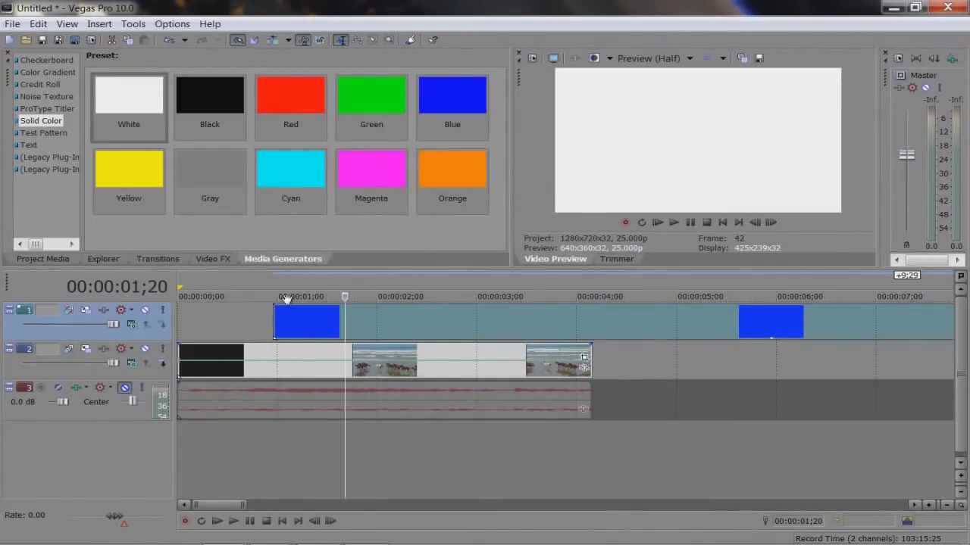
{"action": "key", "text": "Delete"}
{"action": "left_click_drag", "start_coordinate": [236, 324], "coordinate": [236, 324]}
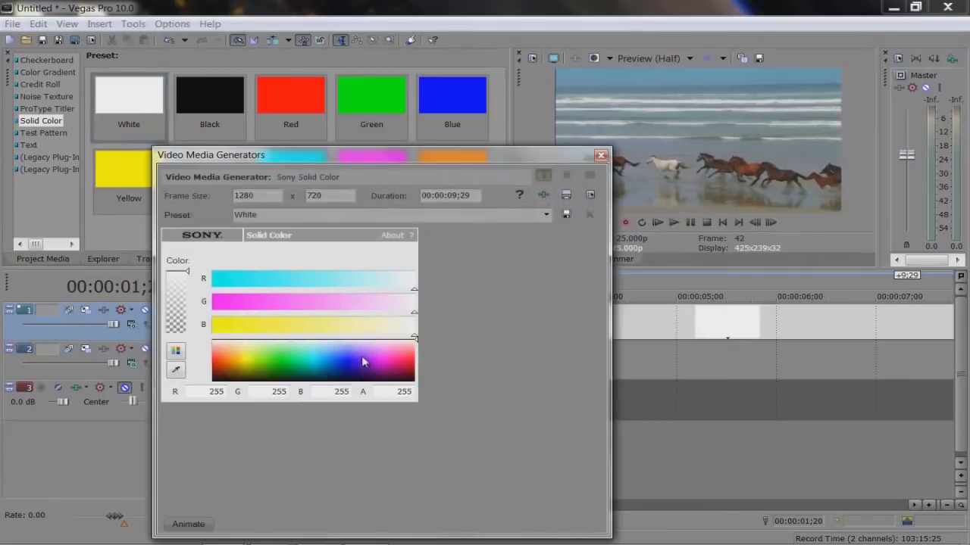
{"action": "left_click", "coordinate": [594, 186]}
- Trim the white event to span roughly 1 to 4 seconds
{"action": "left_click", "coordinate": [453, 332]}
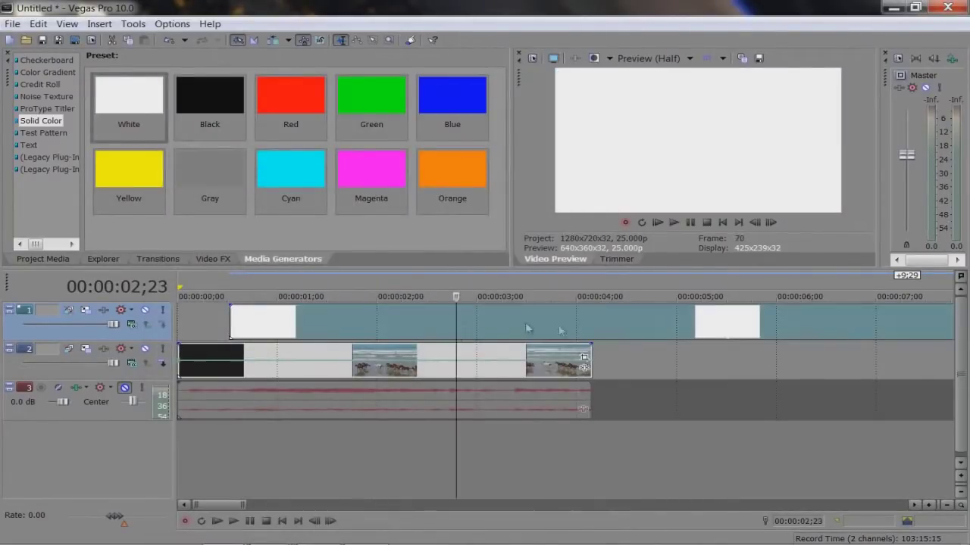
{"action": "scroll", "coordinate": [426, 331], "scroll_direction": "down", "scroll_amount": 5}
{"action": "left_click_drag", "start_coordinate": [369, 324], "coordinate": [254, 323]}
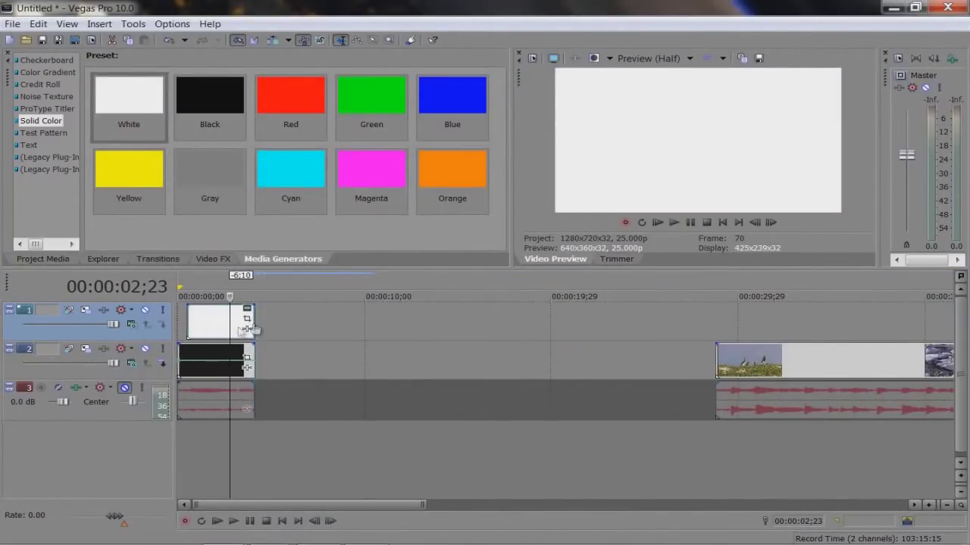
{"action": "left_click", "coordinate": [209, 330]}
{"action": "scroll", "coordinate": [317, 333], "scroll_direction": "up", "scroll_amount": 4}
{"action": "scroll", "coordinate": [316, 333], "scroll_direction": "up", "scroll_amount": 2}
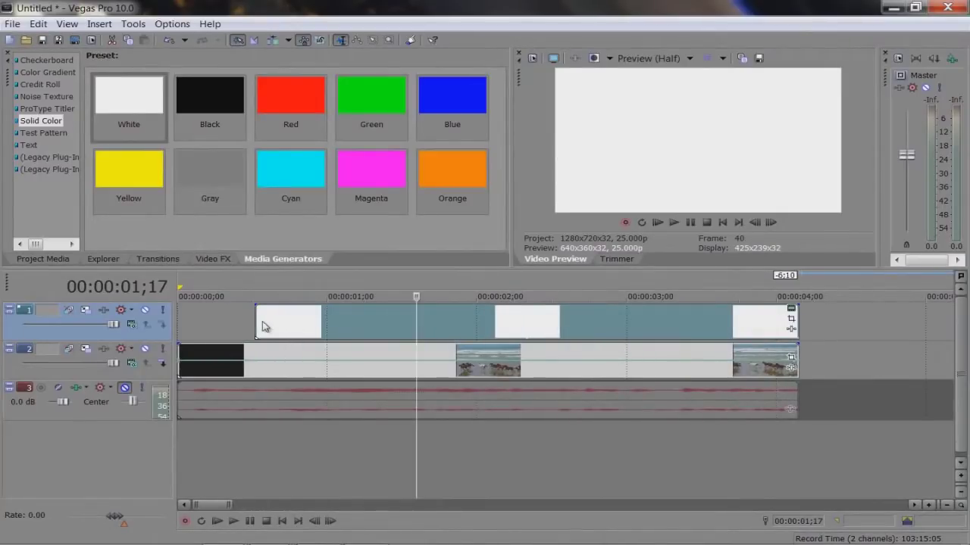
{"action": "left_click_drag", "start_coordinate": [259, 324], "coordinate": [297, 339]}
- Lower the white event's opacity so the horses show faintly through
{"action": "left_click", "coordinate": [298, 317]}
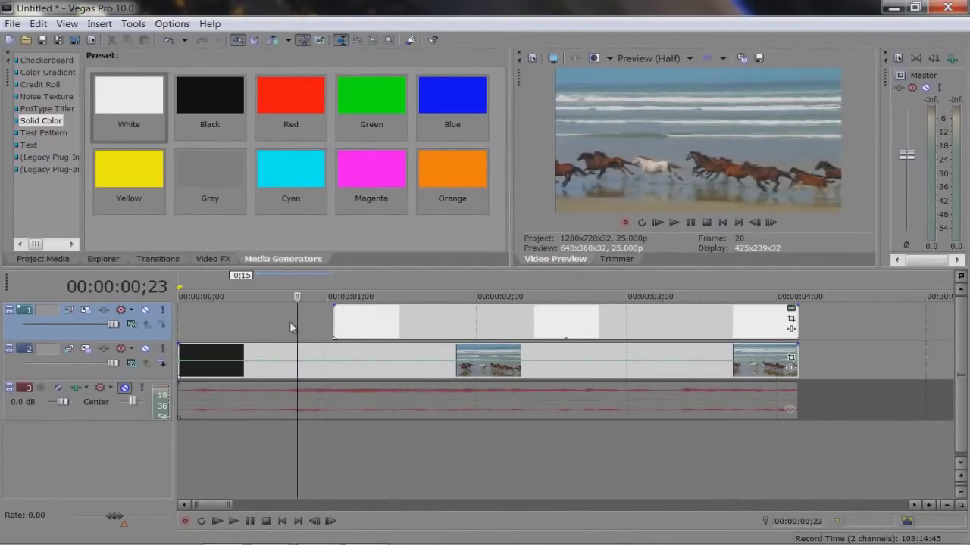
{"action": "left_click_drag", "start_coordinate": [296, 323], "coordinate": [327, 318]}
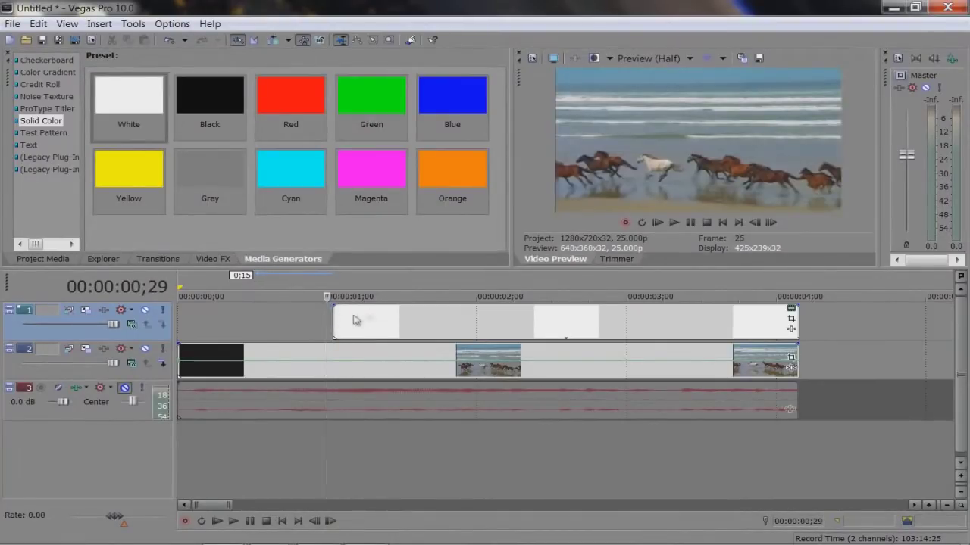
{"action": "mouse_move", "coordinate": [369, 310]}
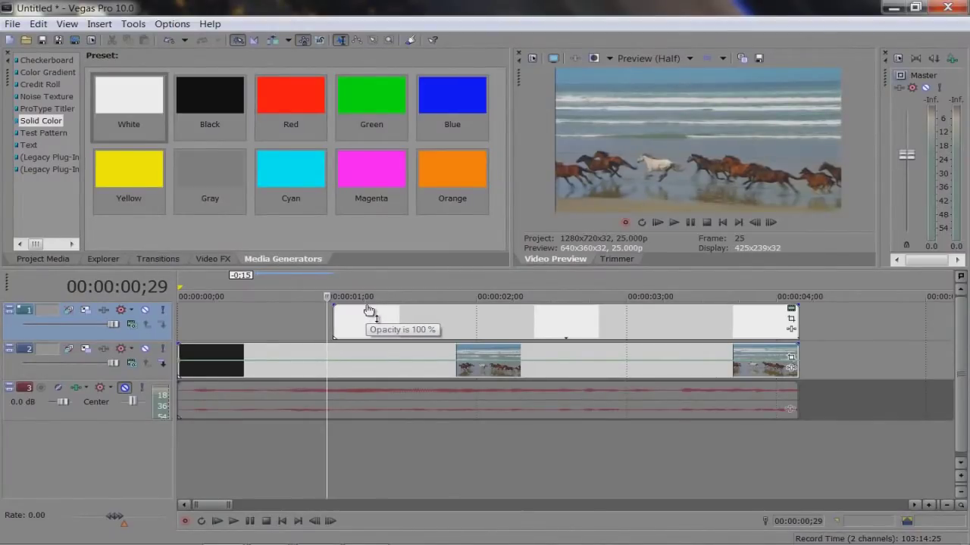
{"action": "left_click_drag", "start_coordinate": [369, 310], "coordinate": [357, 324]}
- Restore the white event to 100% opacity and unmute the audio track
{"action": "left_click", "coordinate": [334, 327]}
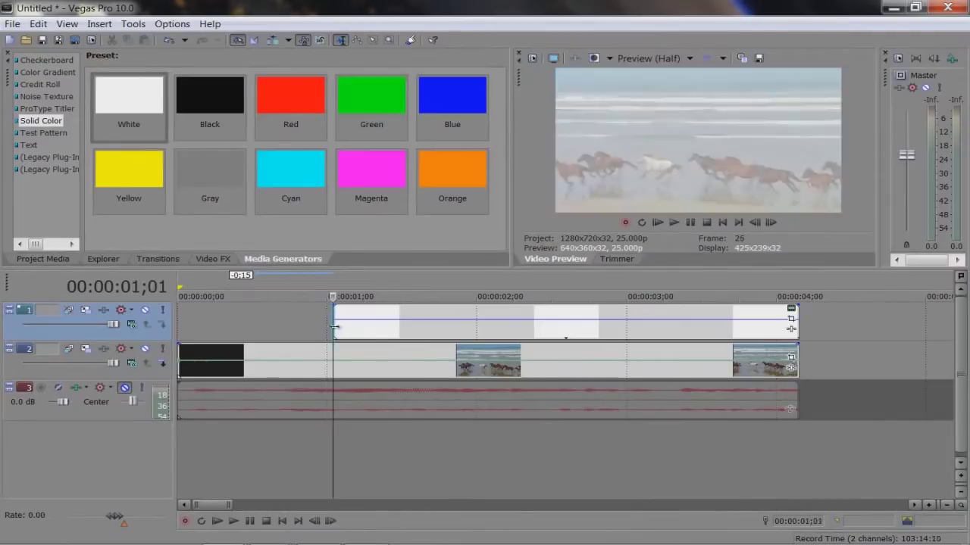
{"action": "mouse_move", "coordinate": [333, 353]}
{"action": "left_mouse_down"}
{"action": "mouse_move", "coordinate": [421, 350]}
{"action": "mouse_move", "coordinate": [316, 350]}
{"action": "left_mouse_up"}
{"action": "left_click_drag", "start_coordinate": [371, 324], "coordinate": [369, 306]}
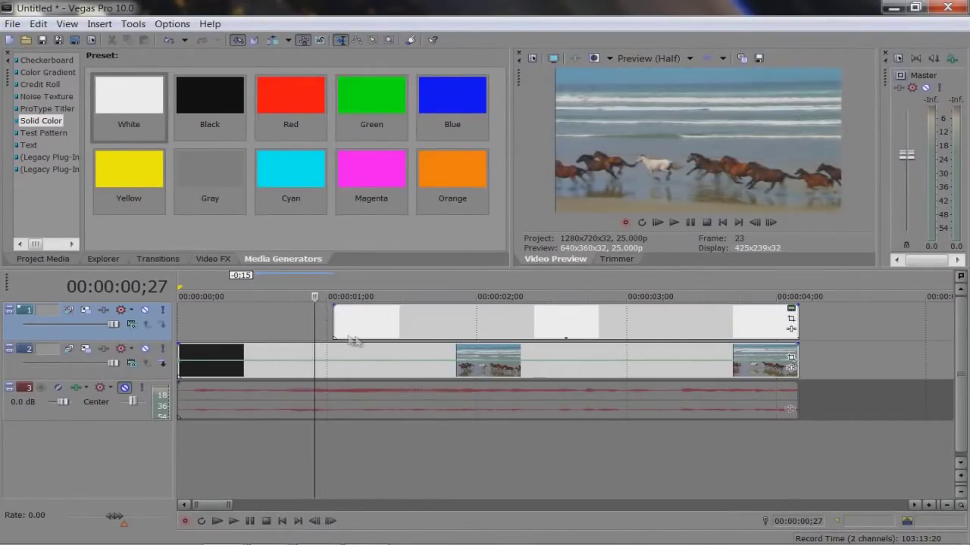
{"action": "left_click", "coordinate": [125, 389]}
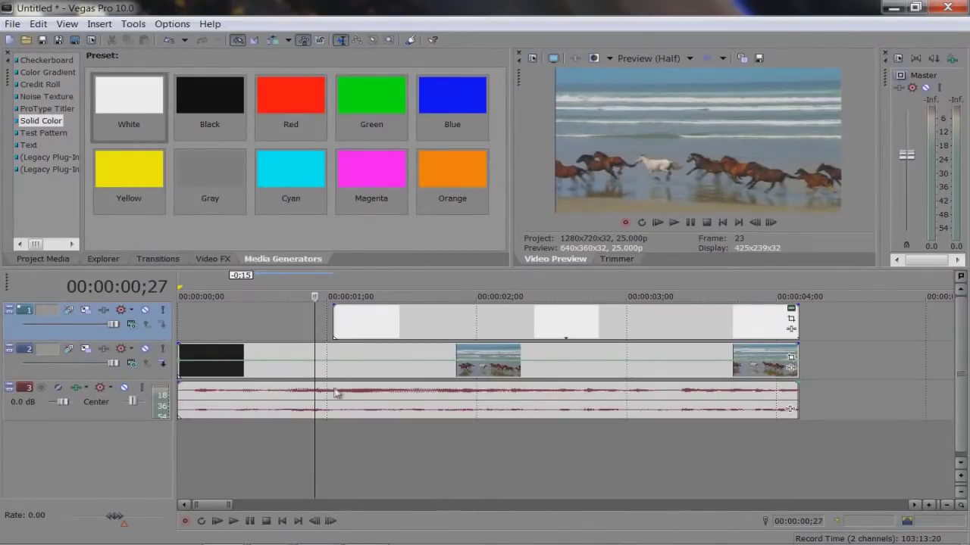
- Trim the white event's start to about 00:00:01;04 and preview its opacity
{"action": "left_click_drag", "start_coordinate": [314, 337], "coordinate": [332, 338]}
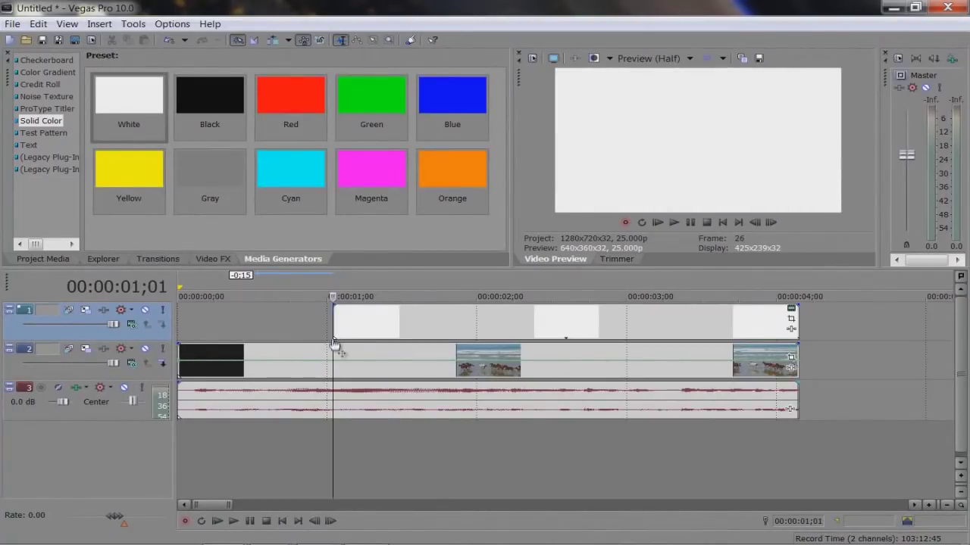
{"action": "left_click", "coordinate": [350, 331]}
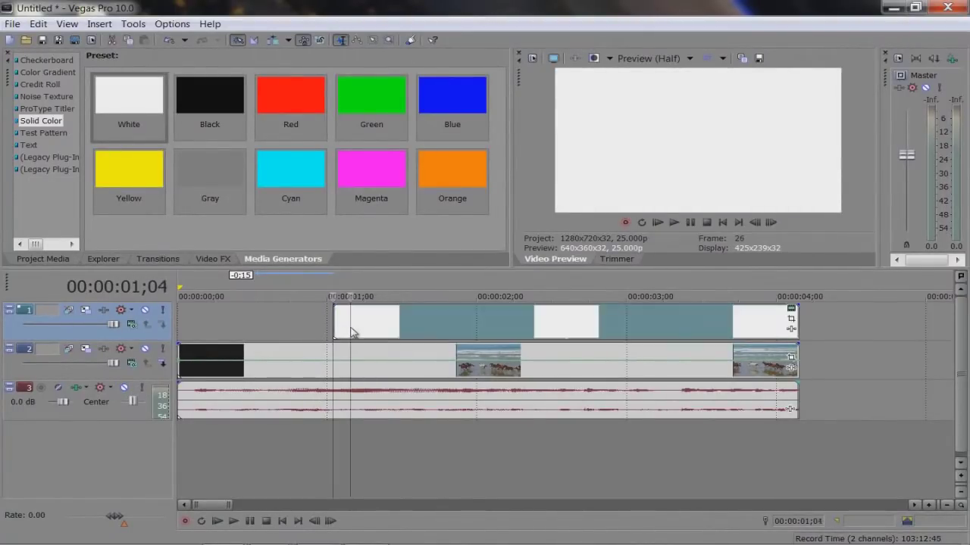
{"action": "left_click_drag", "start_coordinate": [336, 323], "coordinate": [353, 349]}
{"action": "mouse_move", "coordinate": [367, 311]}
{"action": "left_mouse_down"}
{"action": "mouse_move", "coordinate": [359, 320]}
{"action": "mouse_move", "coordinate": [366, 315]}
{"action": "left_mouse_up"}
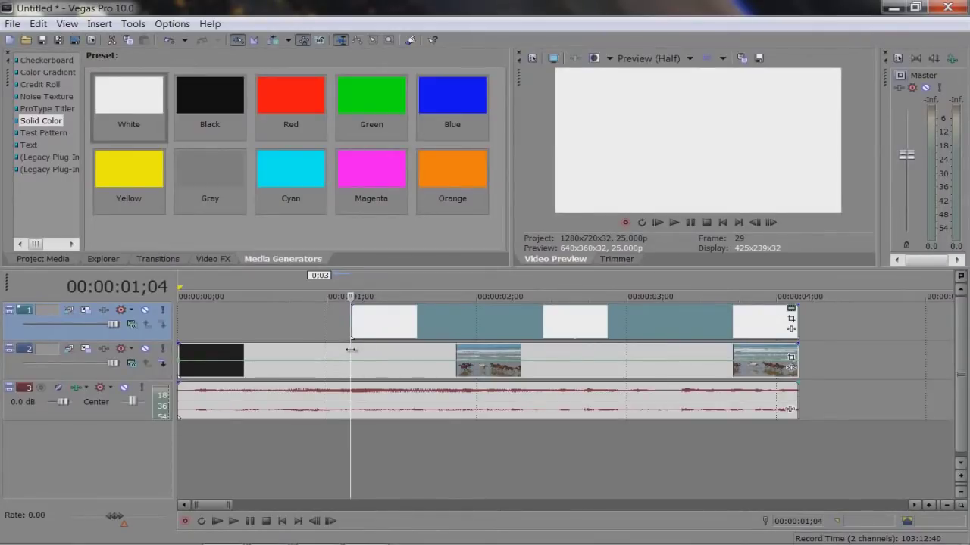
{"action": "left_click_drag", "start_coordinate": [350, 350], "coordinate": [385, 347]}
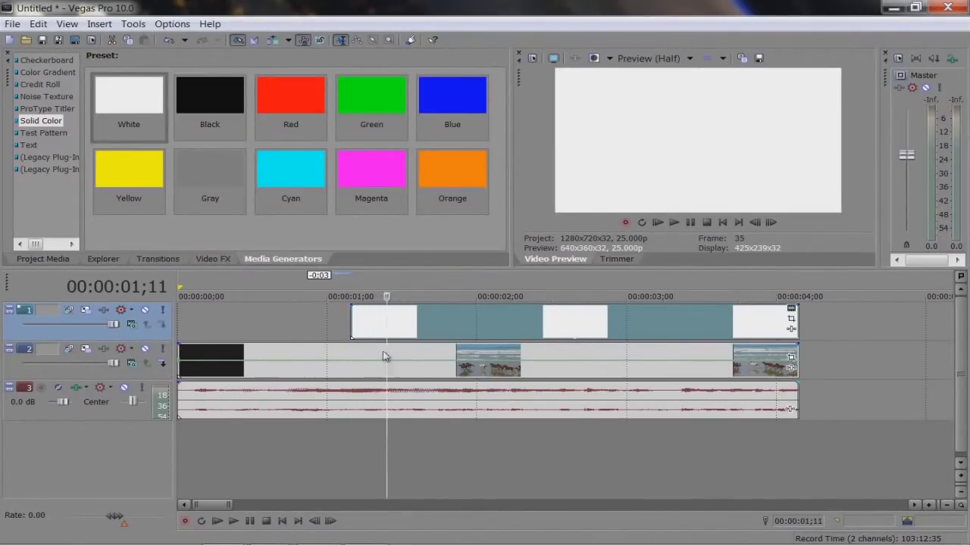
- Split the white Solid Color event at 01;11 and again at 01;19
{"action": "key", "text": "s"}
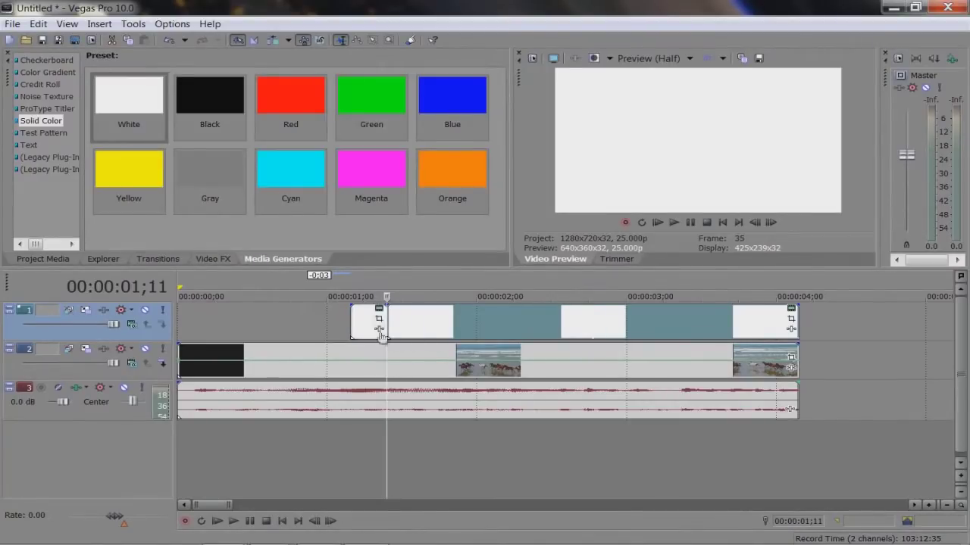
{"action": "left_click", "coordinate": [370, 325]}
{"action": "scroll", "coordinate": [371, 328], "scroll_direction": "up", "scroll_amount": 3}
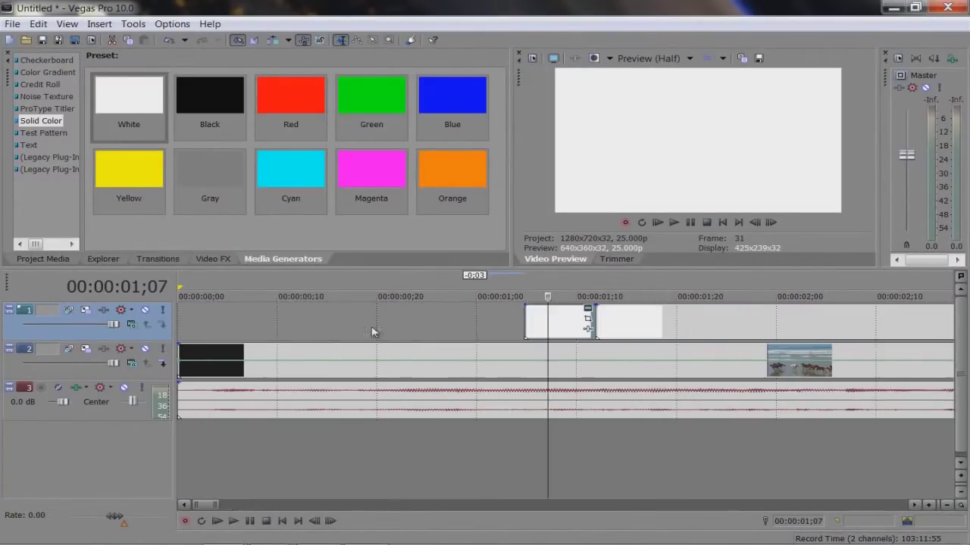
{"action": "scroll", "coordinate": [595, 331], "scroll_direction": "down", "scroll_amount": 3}
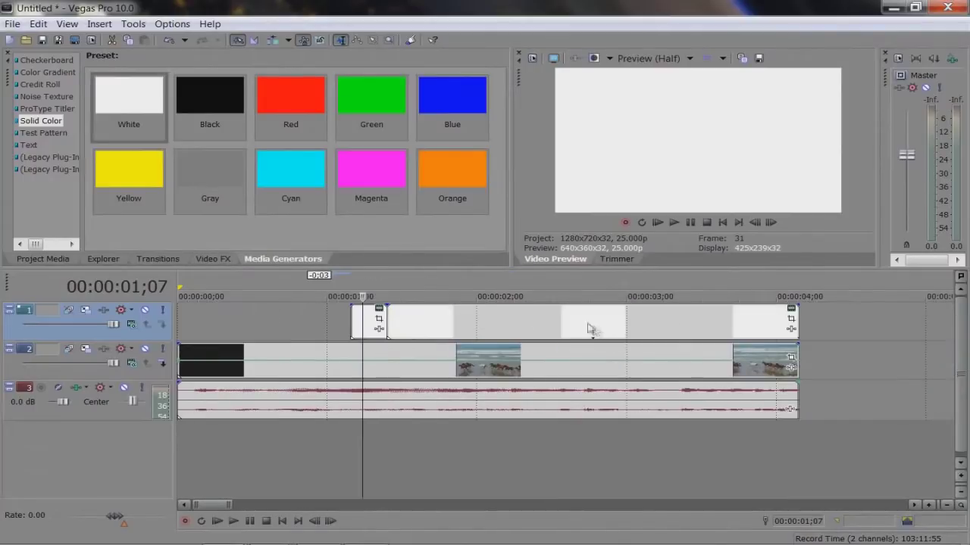
{"action": "left_click", "coordinate": [415, 319]}
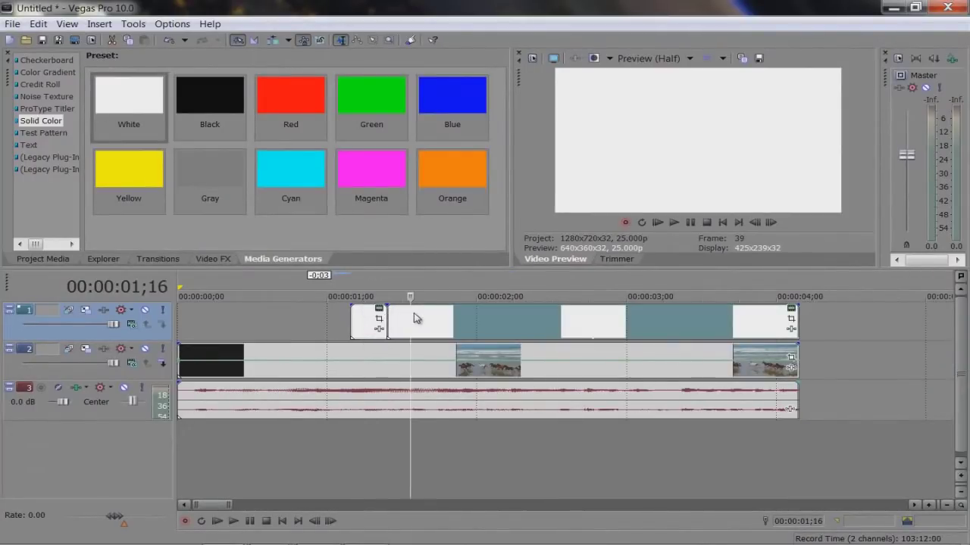
{"action": "left_click", "coordinate": [421, 316]}
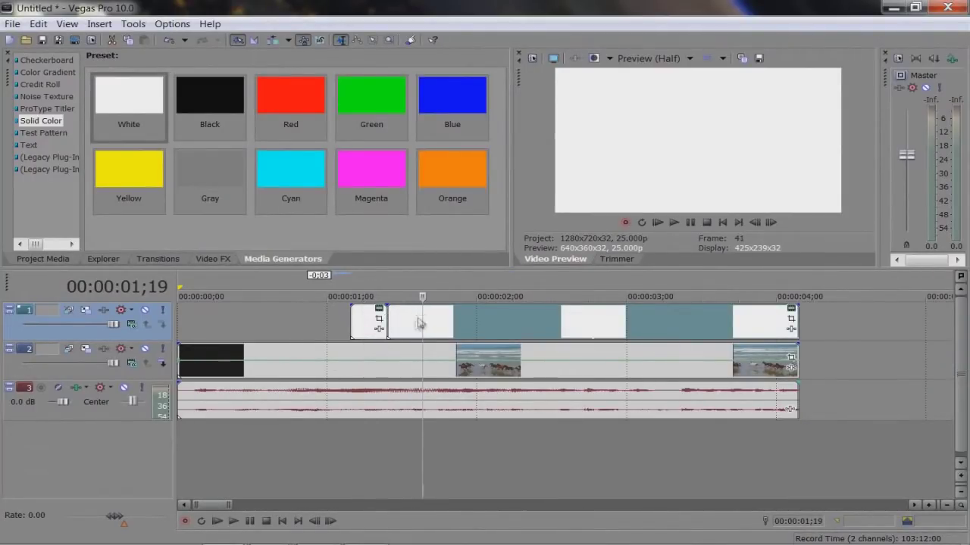
{"action": "key", "text": "s"}
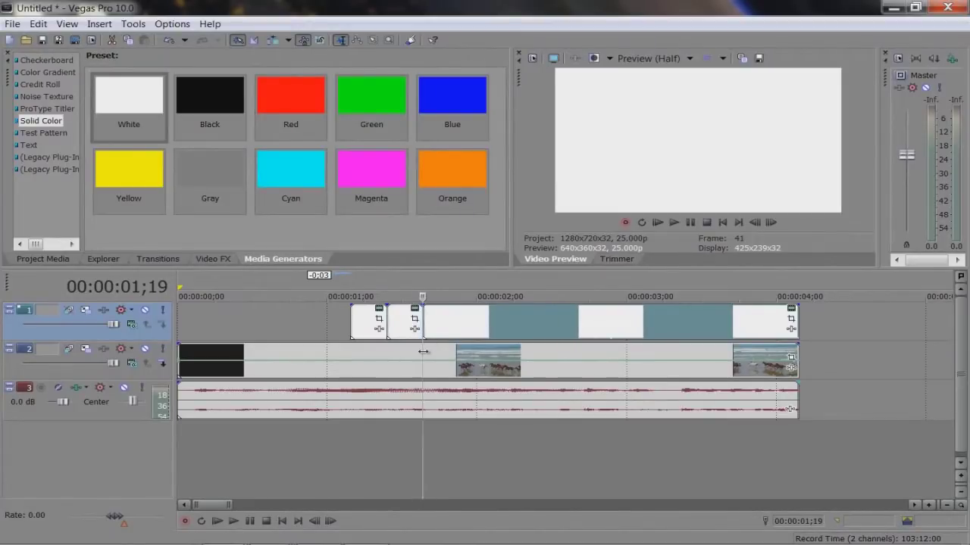
- Add further splits to the white block at 01;25, 01;11 and 2;08
{"action": "left_click_drag", "start_coordinate": [423, 351], "coordinate": [455, 349]}
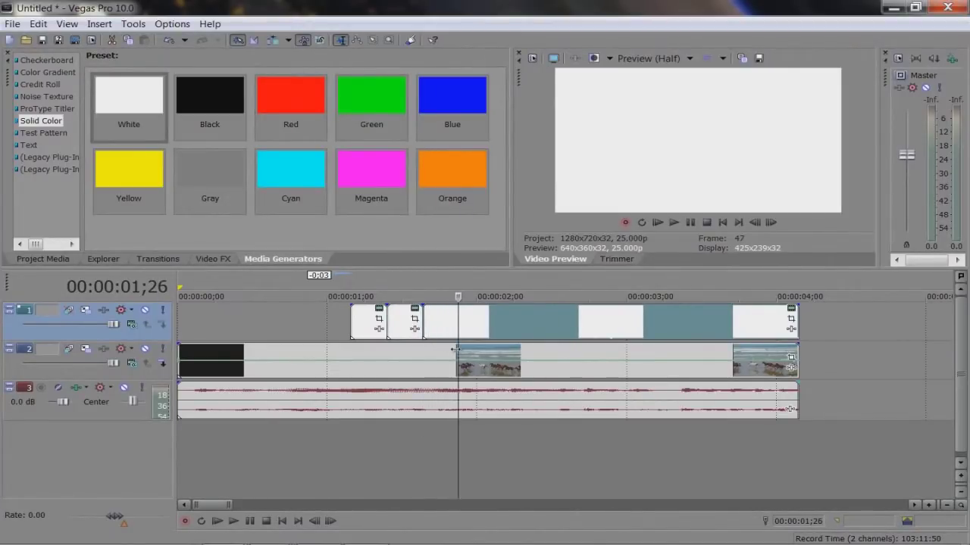
{"action": "key", "text": "s"}
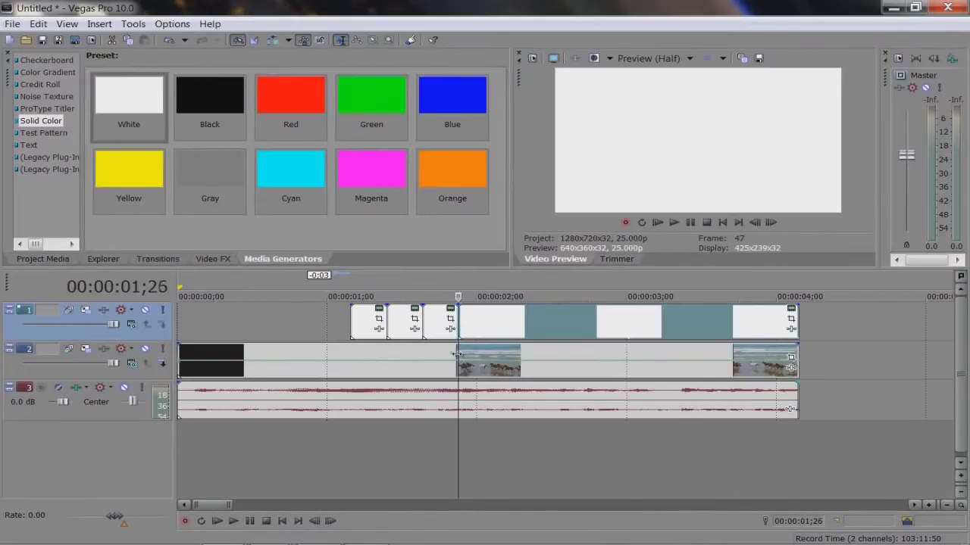
{"action": "left_click_drag", "start_coordinate": [457, 353], "coordinate": [429, 344]}
{"action": "key", "text": "s"}
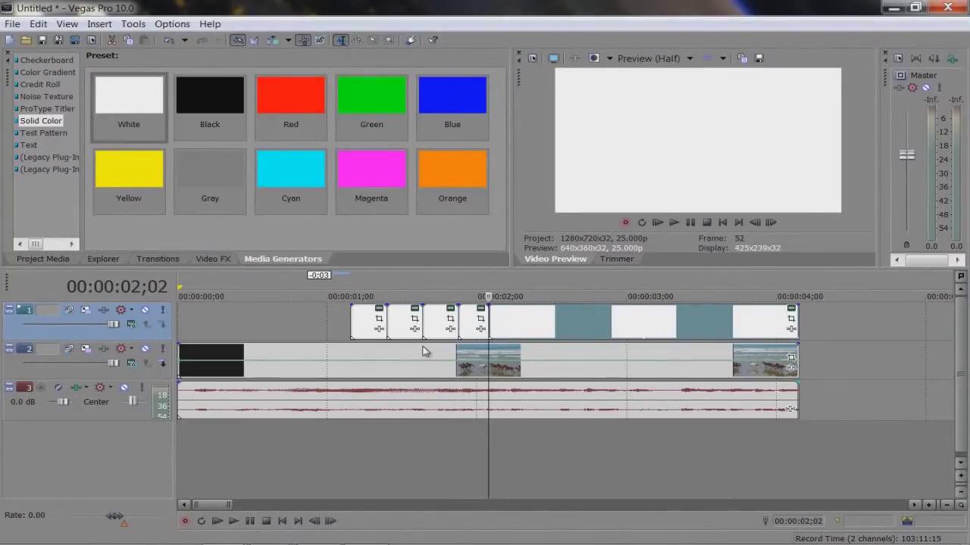
{"action": "key", "text": "Right"}
{"action": "key", "text": "Right"}
{"action": "key", "text": "Right"}
{"action": "key", "text": "Right"}
{"action": "key", "text": "Right"}
{"action": "key", "text": "Right"}
{"action": "key", "text": "s"}
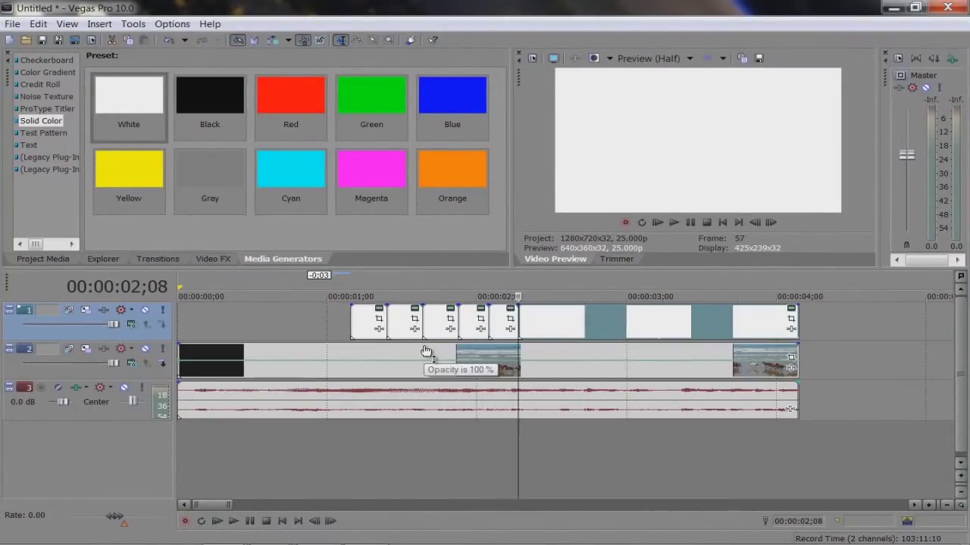
- Delete the leftover white section after 2;08 and move the last flash block left
{"action": "left_click", "coordinate": [705, 333]}
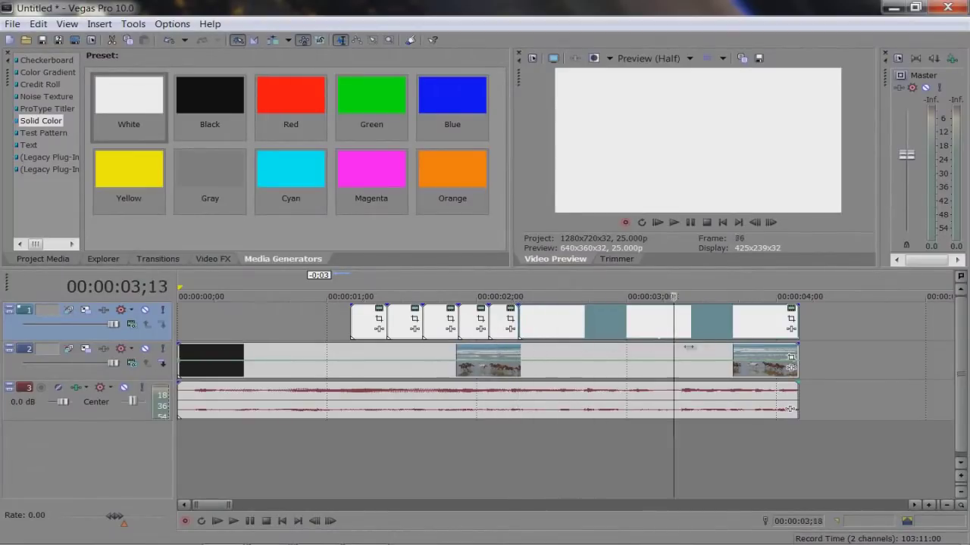
{"action": "left_click", "coordinate": [575, 335]}
{"action": "key", "text": "Delete"}
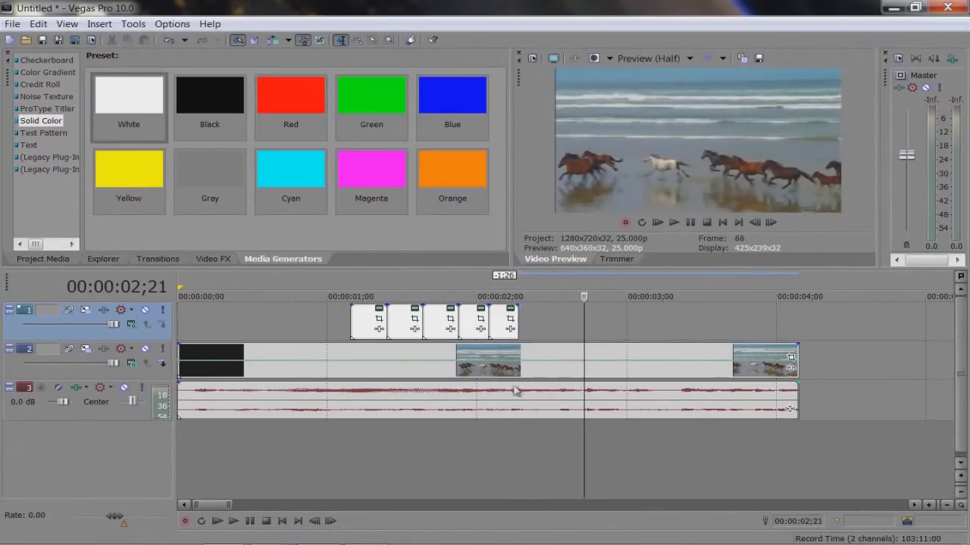
{"action": "left_click_drag", "start_coordinate": [500, 326], "coordinate": [352, 333]}
{"action": "mouse_move", "coordinate": [232, 535]}
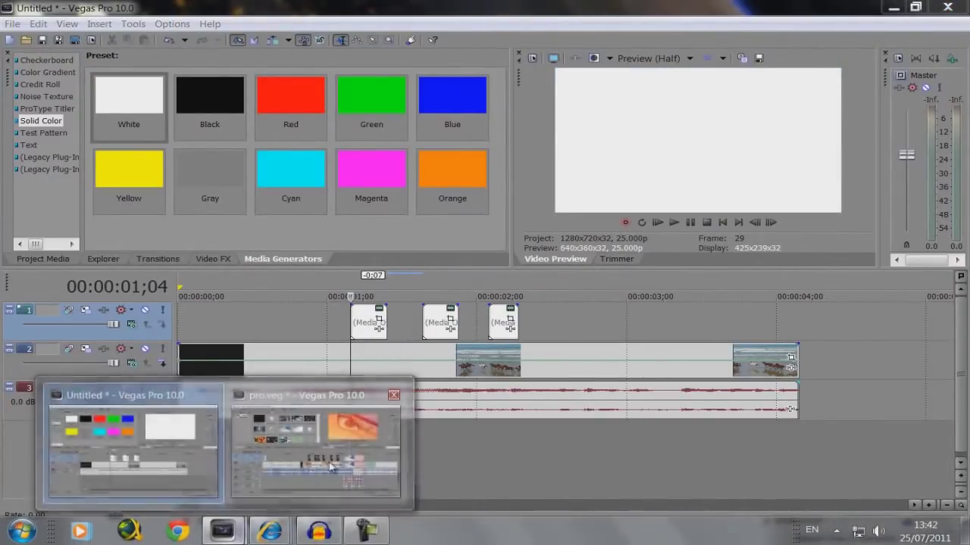
{"action": "left_click", "coordinate": [320, 444]}
{"action": "scroll", "coordinate": [461, 337], "scroll_direction": "up", "scroll_amount": 2}
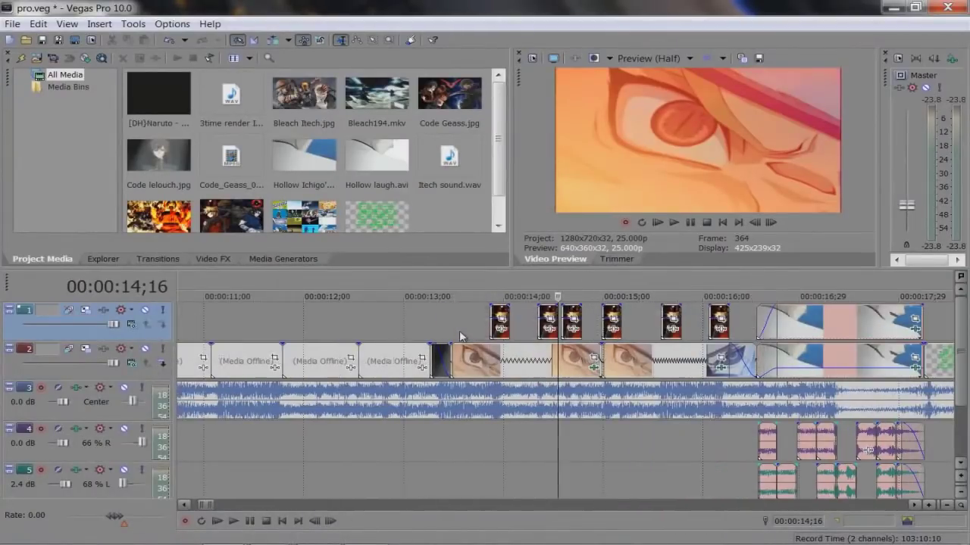
{"action": "left_click", "coordinate": [495, 325]}
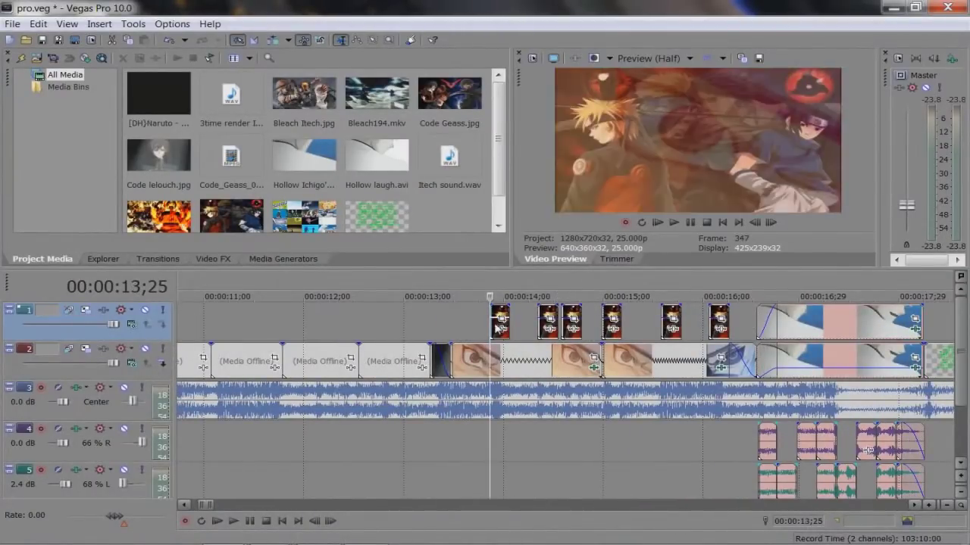
{"action": "key", "text": "Right"}
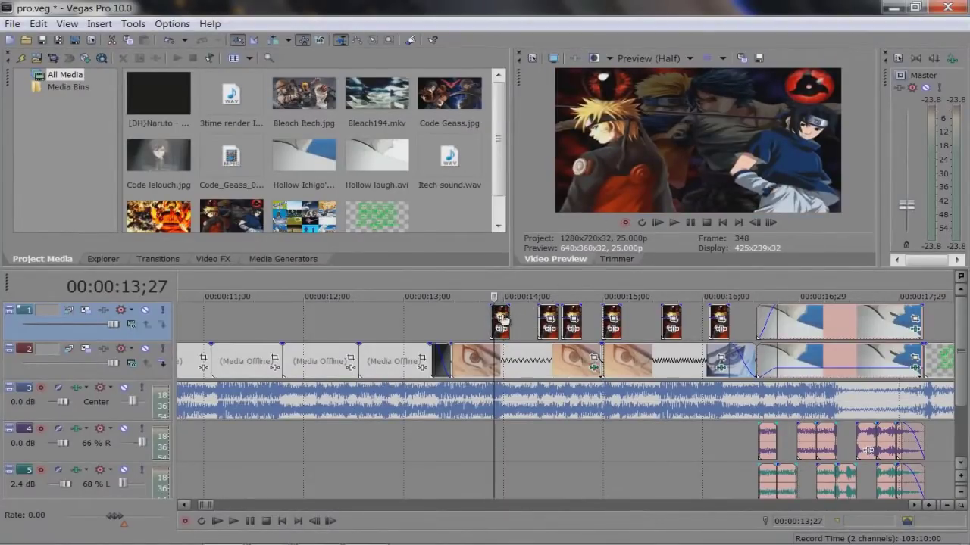
{"action": "left_click_drag", "start_coordinate": [498, 310], "coordinate": [490, 353]}
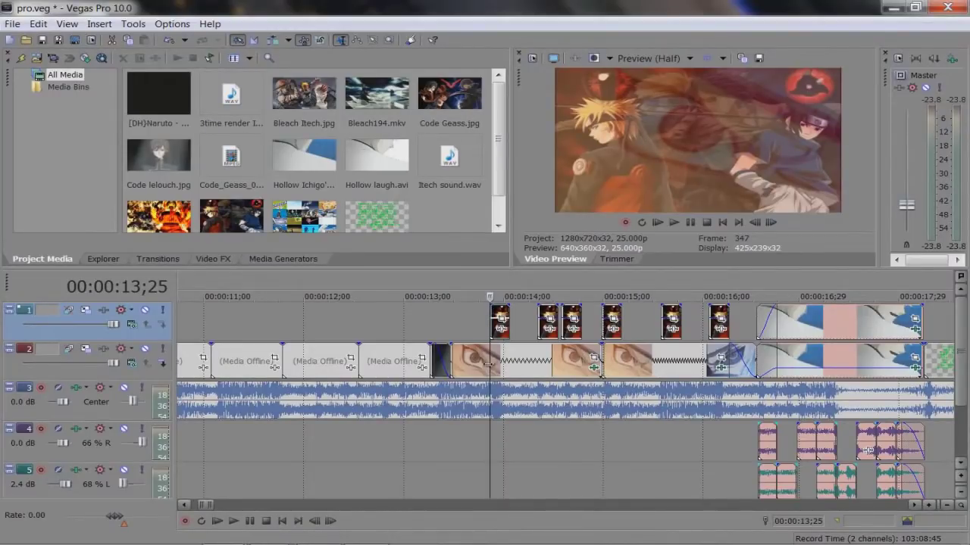
{"action": "left_click_drag", "start_coordinate": [493, 365], "coordinate": [512, 364]}
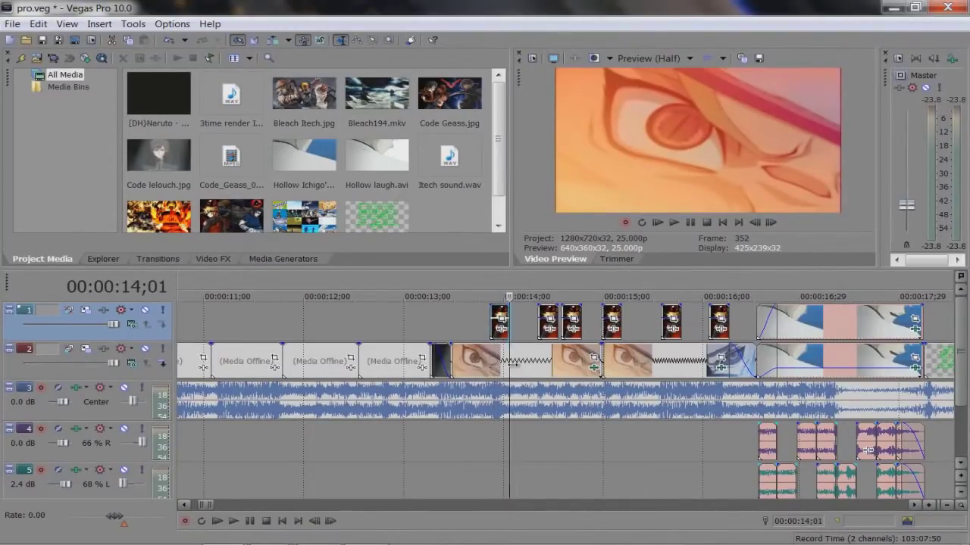
{"action": "scroll", "coordinate": [496, 328], "scroll_direction": "up", "scroll_amount": 5}
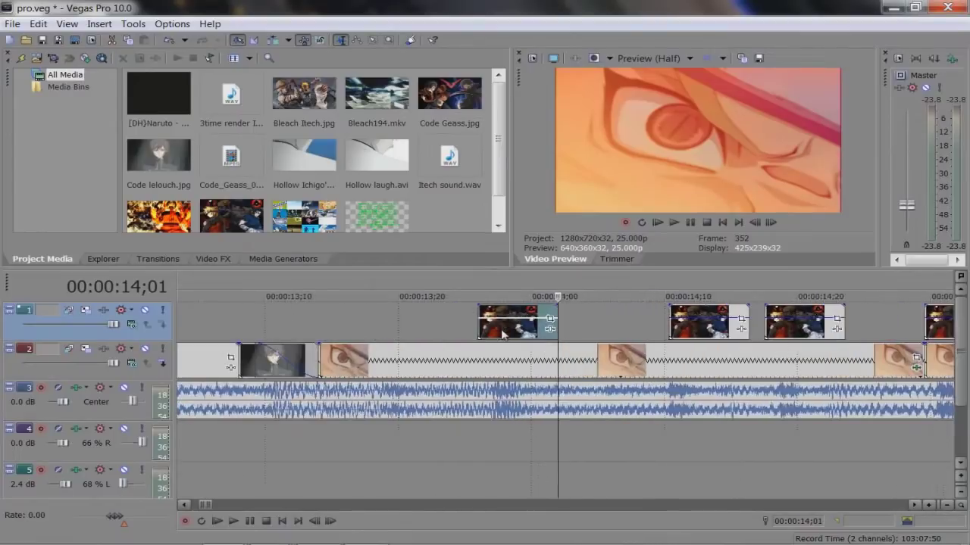
{"action": "left_click", "coordinate": [695, 324]}
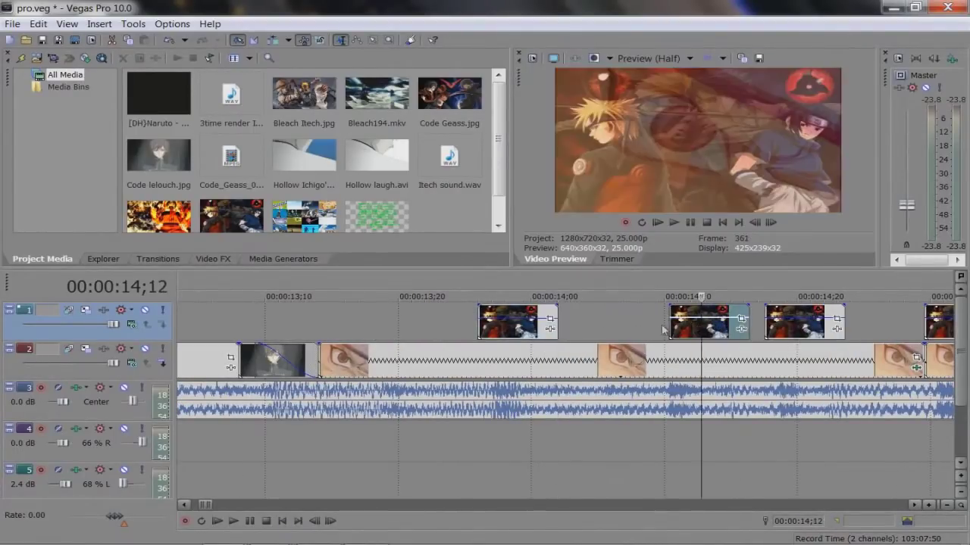
{"action": "left_click", "coordinate": [557, 328]}
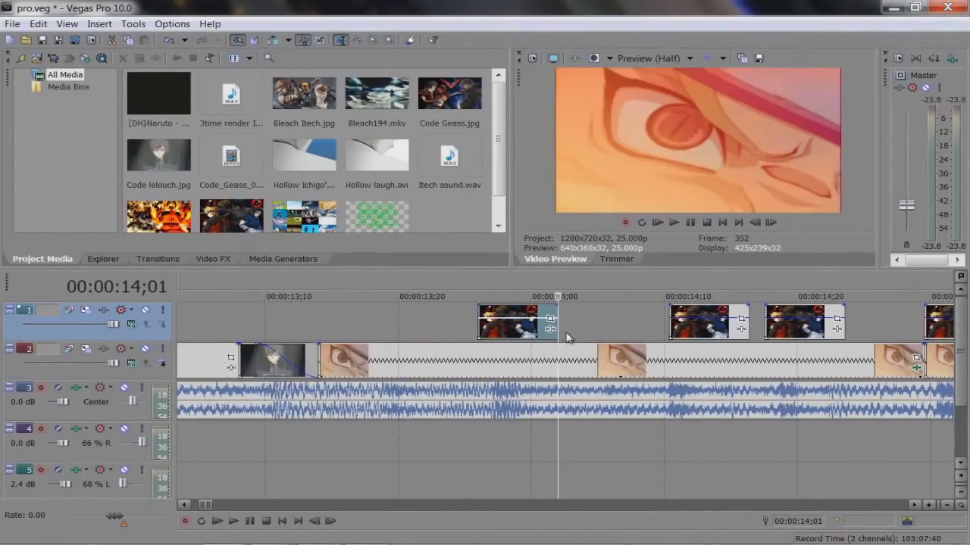
{"action": "key", "text": "Right"}
{"action": "key", "text": "Right"}
{"action": "key", "text": "Right"}
{"action": "key", "text": "Right"}
{"action": "key", "text": "Right"}
{"action": "key", "text": "Right"}
{"action": "key", "text": "Right"}
{"action": "key", "text": "Right"}
{"action": "key", "text": "Right"}
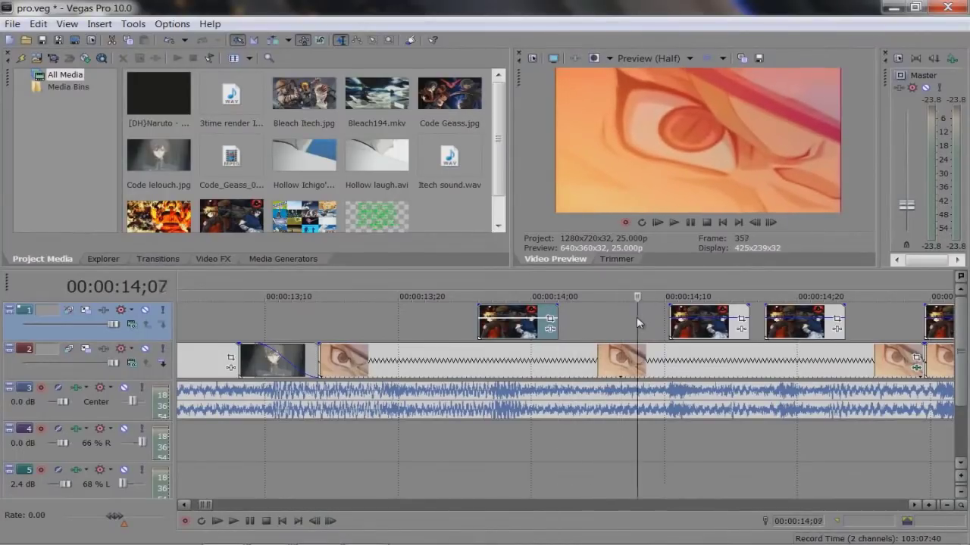
{"action": "key", "text": "Right"}
{"action": "scroll", "coordinate": [525, 337], "scroll_direction": "down", "scroll_amount": 3}
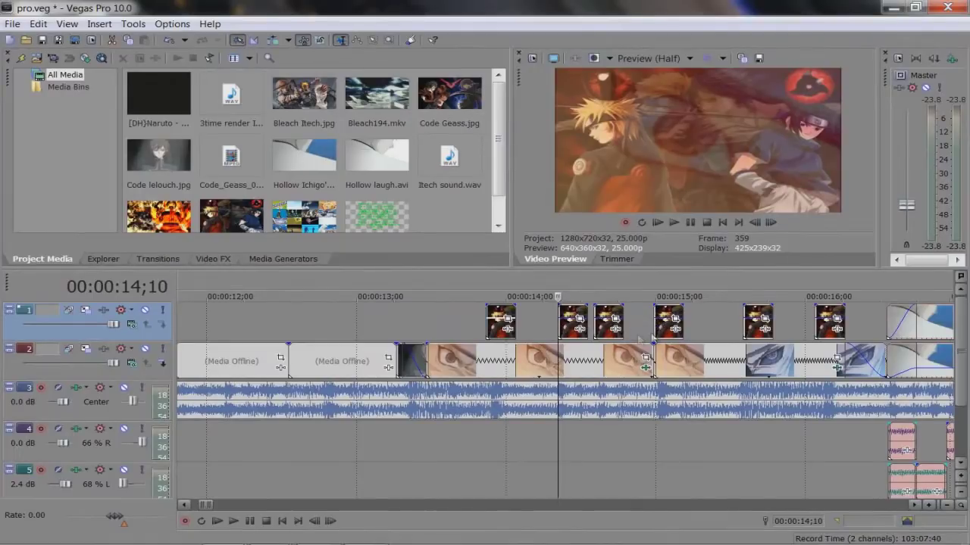
{"action": "scroll", "coordinate": [652, 337], "scroll_direction": "down", "scroll_amount": 2}
{"action": "left_click", "coordinate": [507, 336]}
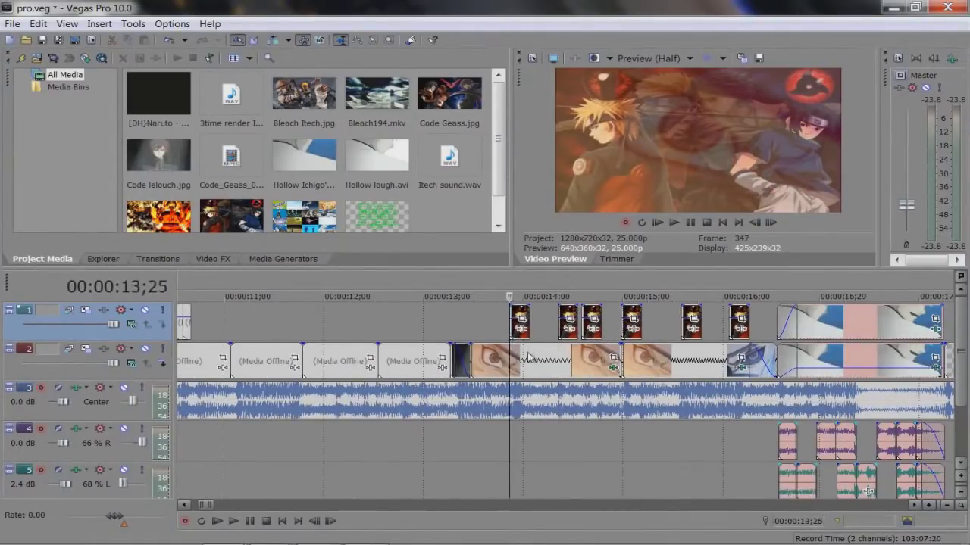
{"action": "left_click_drag", "start_coordinate": [509, 361], "coordinate": [680, 362]}
{"action": "left_click", "coordinate": [575, 336]}
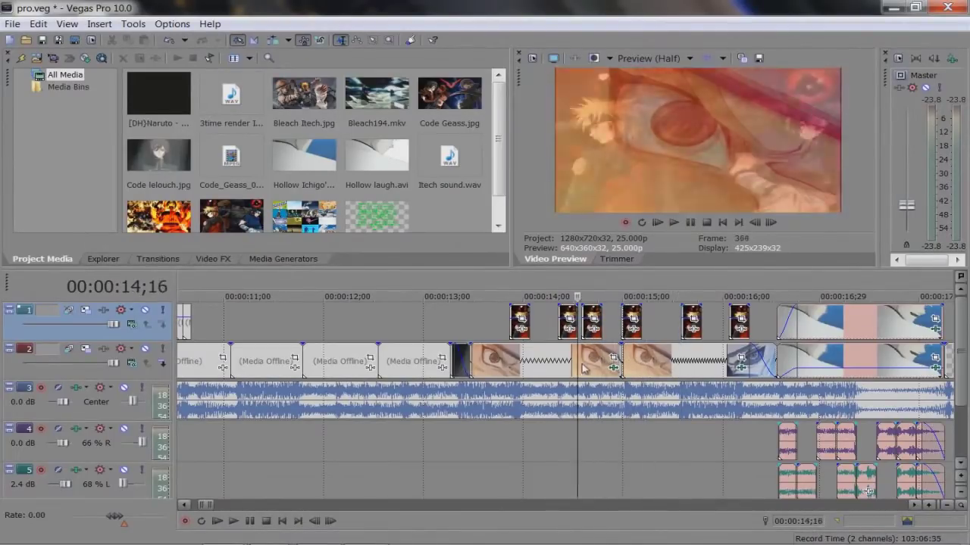
{"action": "left_click", "coordinate": [498, 336]}
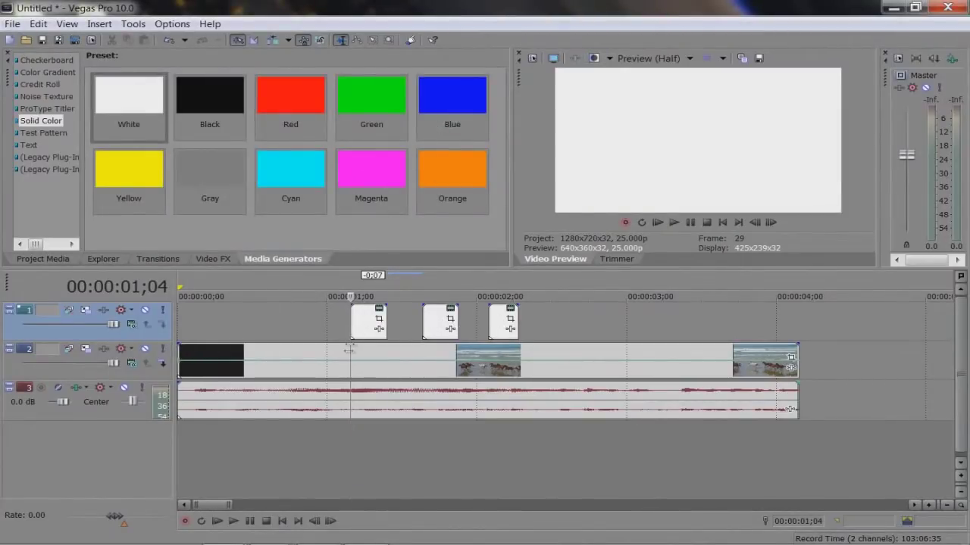
{"action": "left_click_drag", "start_coordinate": [349, 351], "coordinate": [302, 365]}
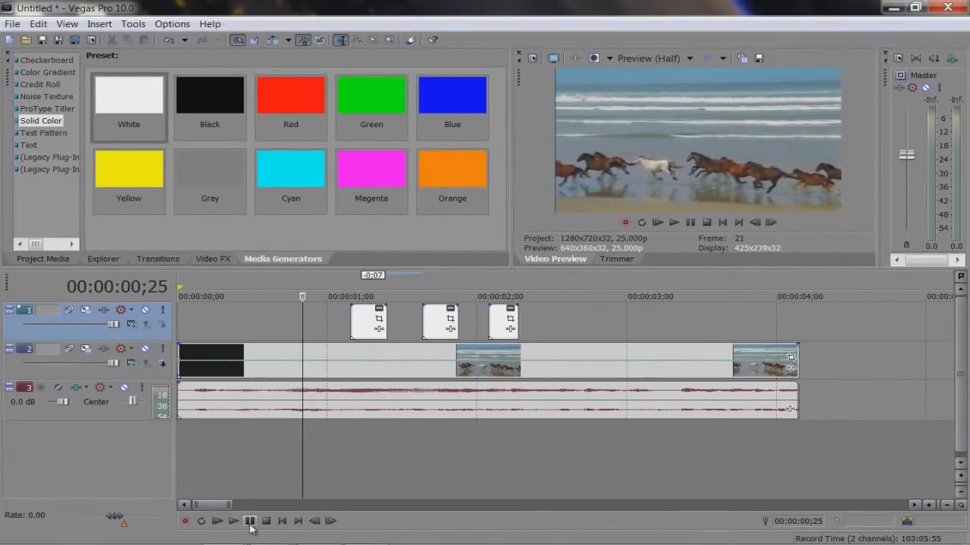
{"action": "left_click", "coordinate": [251, 521]}
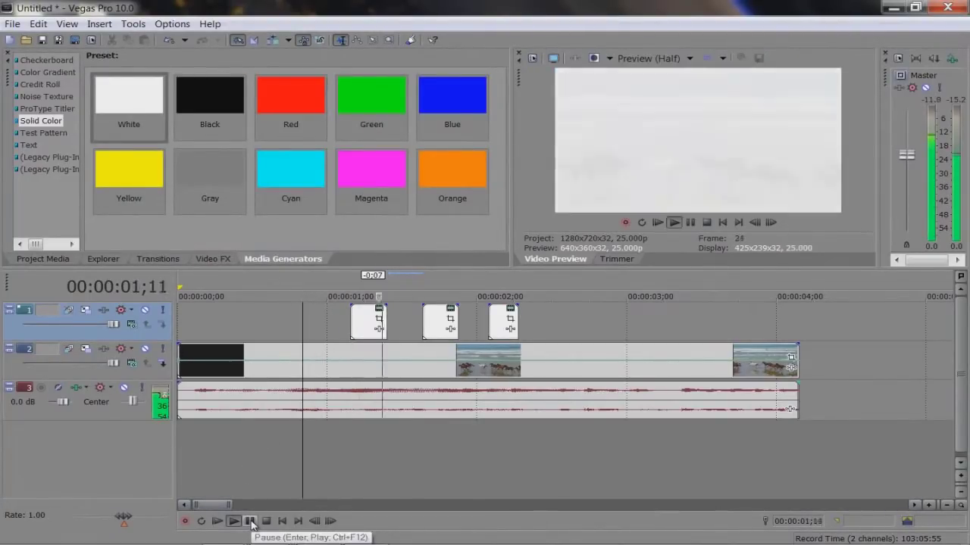
{"action": "left_click", "coordinate": [251, 521]}
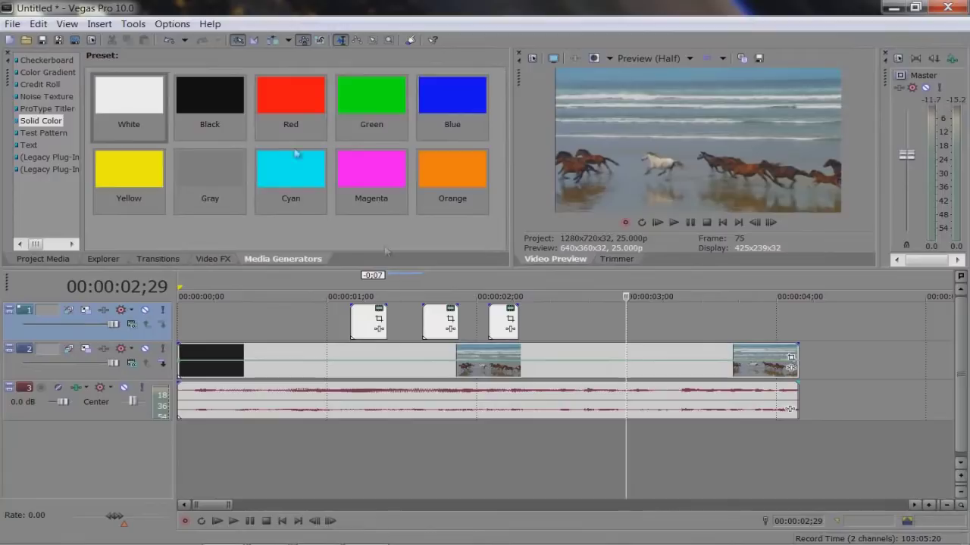
{"action": "left_click", "coordinate": [368, 328]}
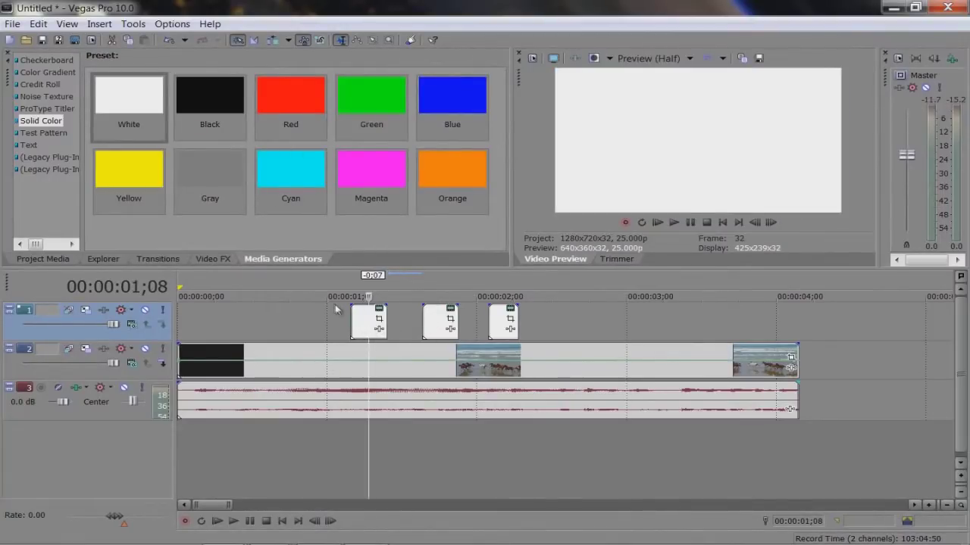
- Remove the bird clip near 30;01 from its audio group, then scroll back to the timeline start
{"action": "scroll", "coordinate": [696, 340], "scroll_direction": "down", "scroll_amount": 10}
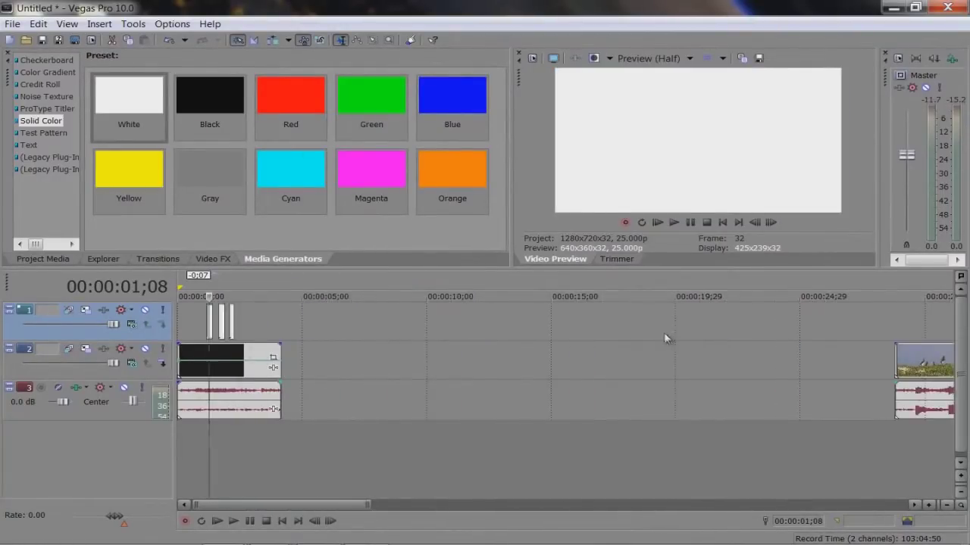
{"action": "left_click", "coordinate": [401, 367]}
{"action": "left_click", "coordinate": [366, 364]}
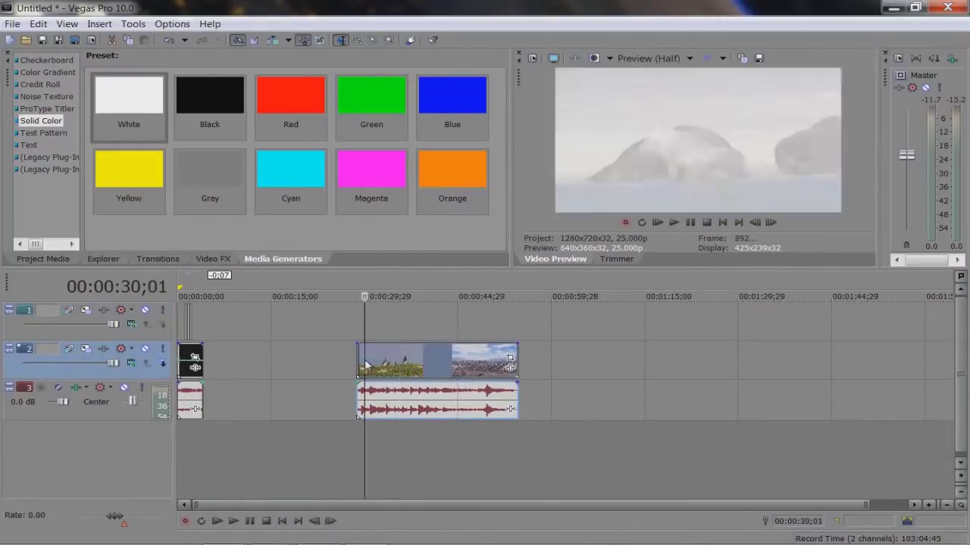
{"action": "scroll", "coordinate": [389, 372], "scroll_direction": "up", "scroll_amount": 10}
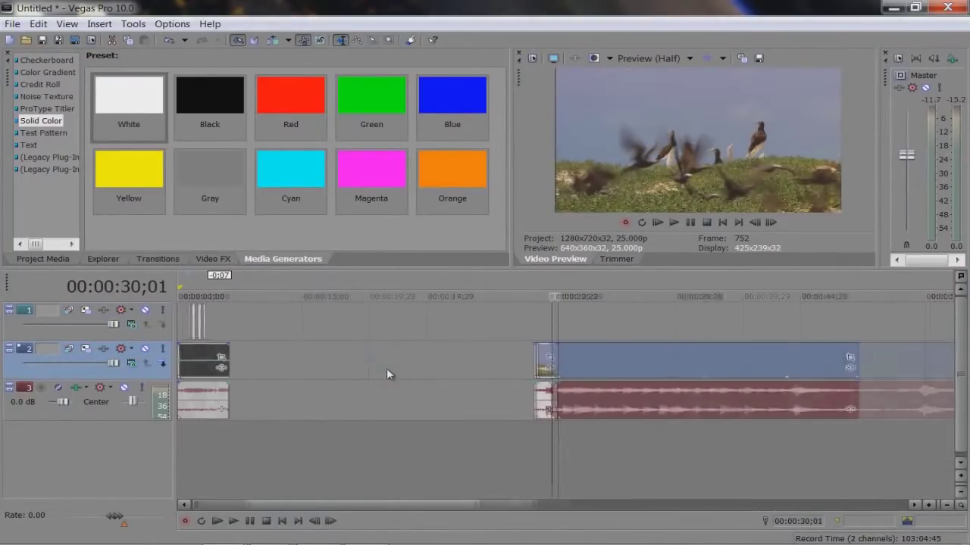
{"action": "right_click", "coordinate": [502, 389]}
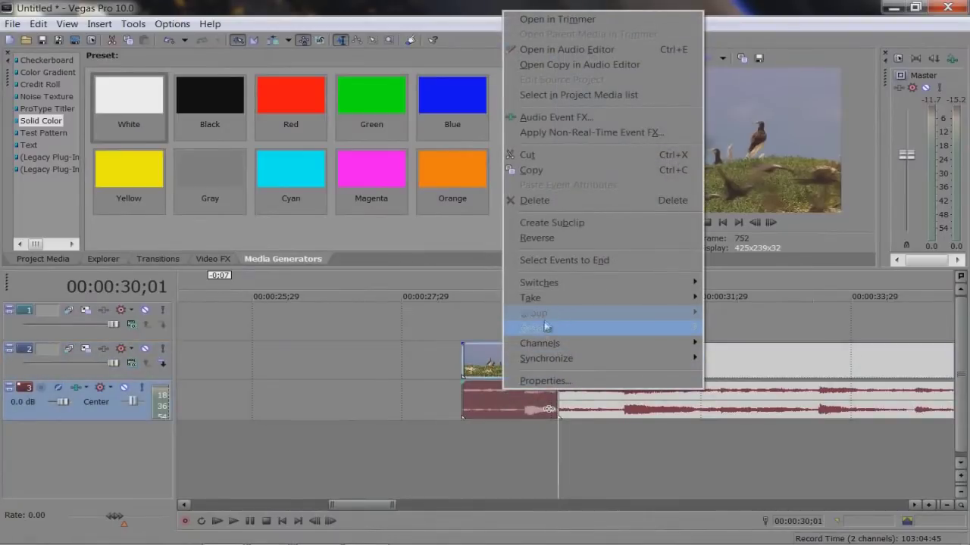
{"action": "mouse_move", "coordinate": [580, 317]}
{"action": "left_click", "coordinate": [732, 347]}
{"action": "left_click", "coordinate": [422, 342]}
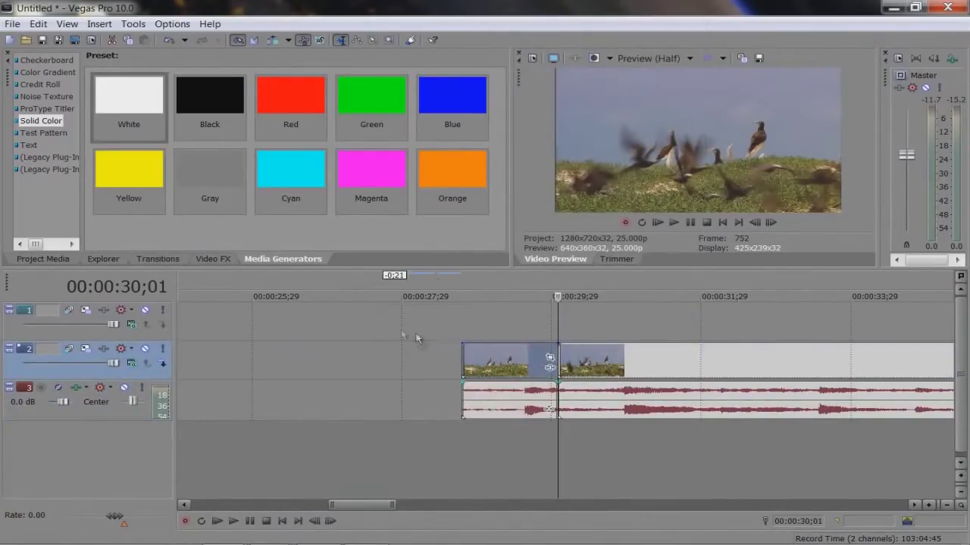
{"action": "scroll", "coordinate": [303, 334], "scroll_direction": "left", "scroll_amount": 10}
{"action": "scroll", "coordinate": [204, 319], "scroll_direction": "left", "scroll_amount": 3}
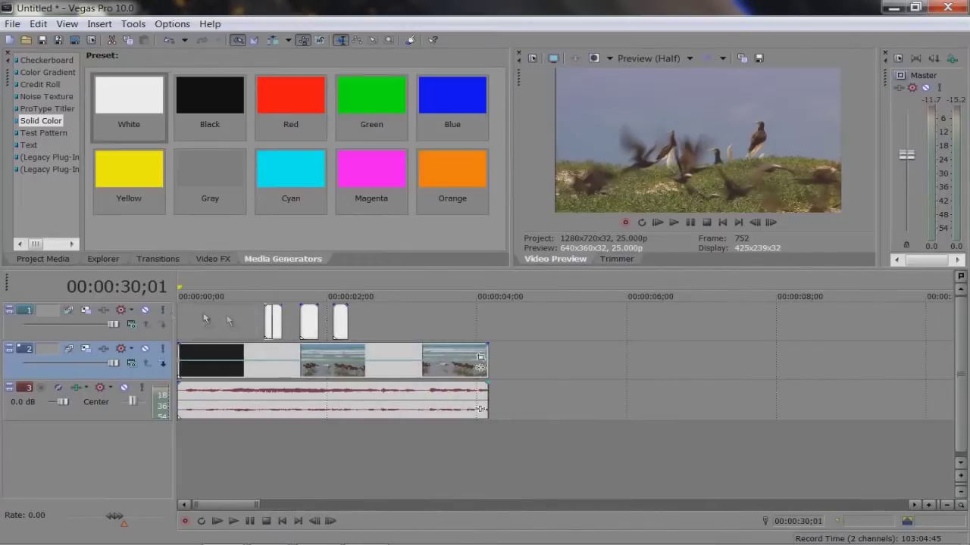
- Delete the three white flash blocks from track 1
{"action": "left_click_drag", "start_coordinate": [360, 322], "coordinate": [244, 322]}
{"action": "left_click", "coordinate": [282, 324]}
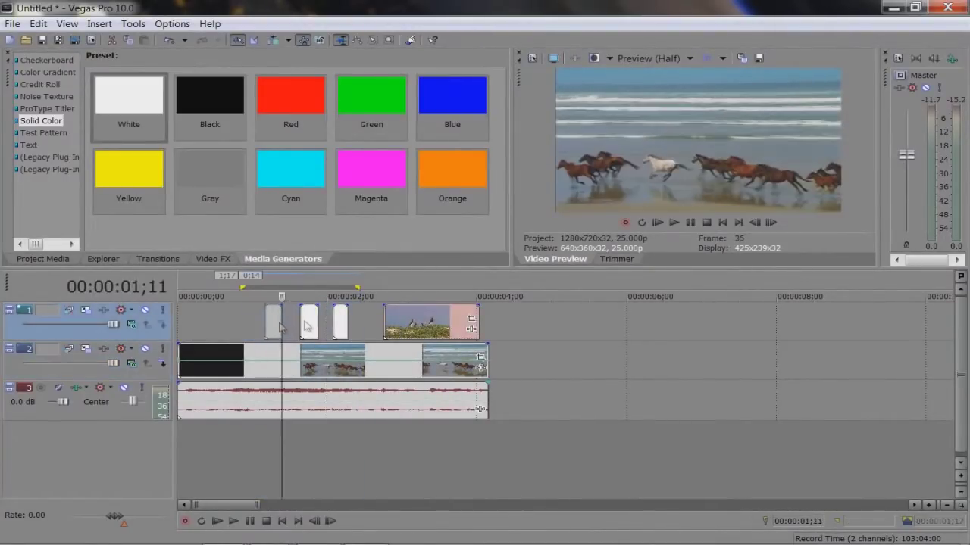
{"action": "key", "text": "Delete"}
{"action": "left_click", "coordinate": [316, 324]}
{"action": "key", "text": "Delete"}
{"action": "left_click", "coordinate": [348, 324]}
{"action": "key", "text": "Delete"}
- Slide the bird clip left and cut it into short pieces up to about 02;04
{"action": "left_click_drag", "start_coordinate": [387, 327], "coordinate": [313, 327]}
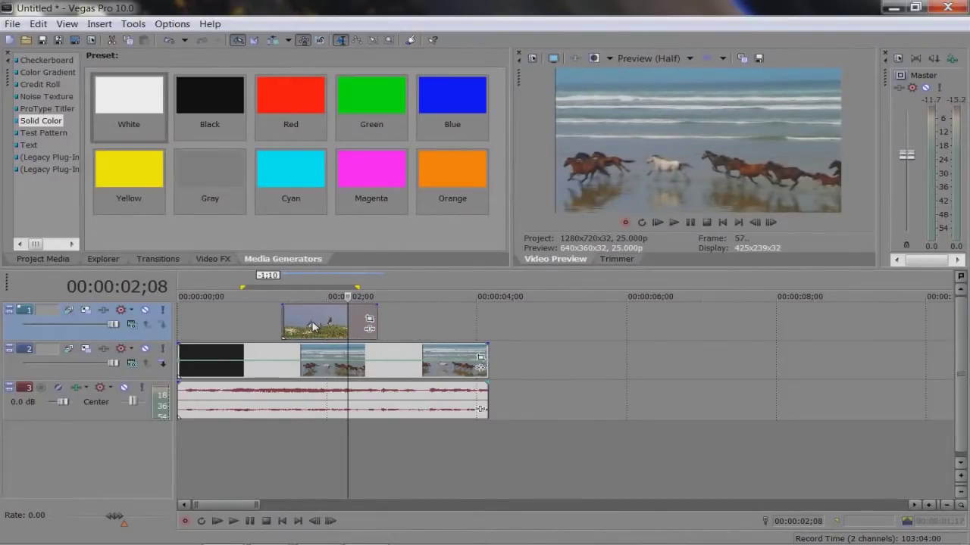
{"action": "left_click", "coordinate": [292, 325]}
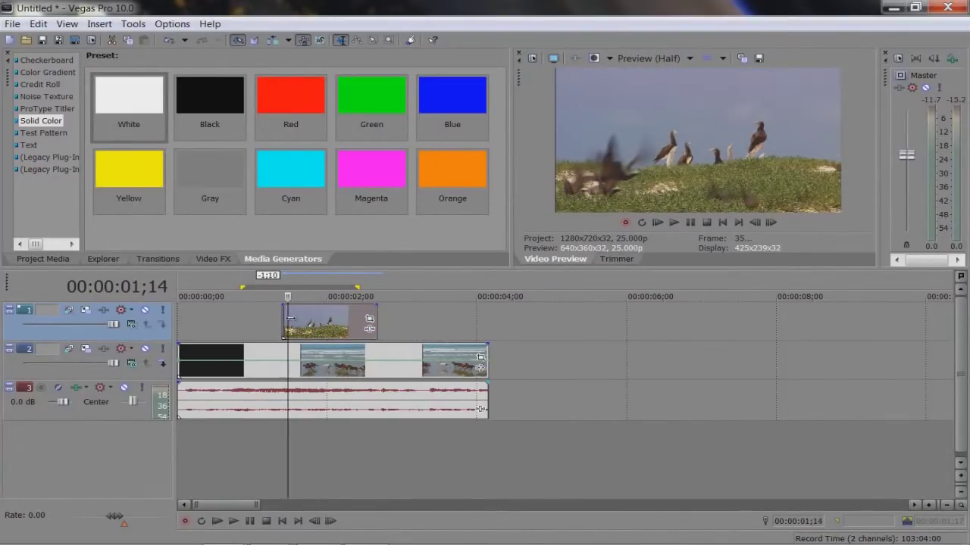
{"action": "key", "text": "space"}
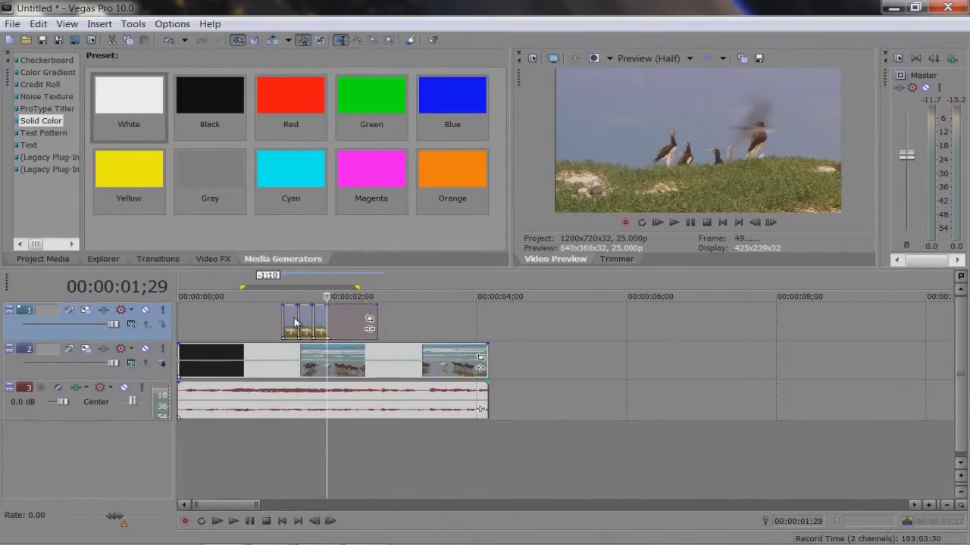
{"action": "left_click", "coordinate": [347, 329]}
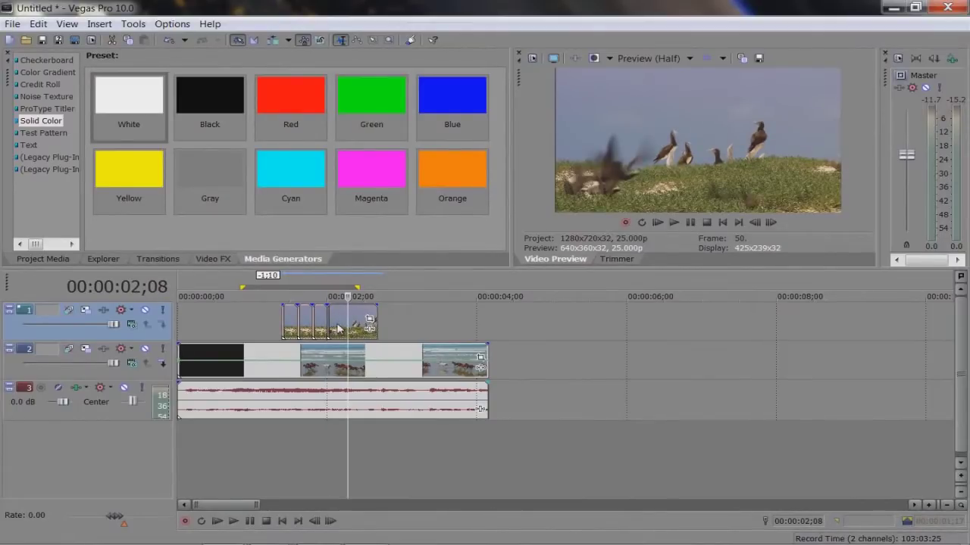
{"action": "left_click", "coordinate": [338, 328]}
{"action": "scroll", "coordinate": [392, 333], "scroll_direction": "up", "scroll_amount": 5}
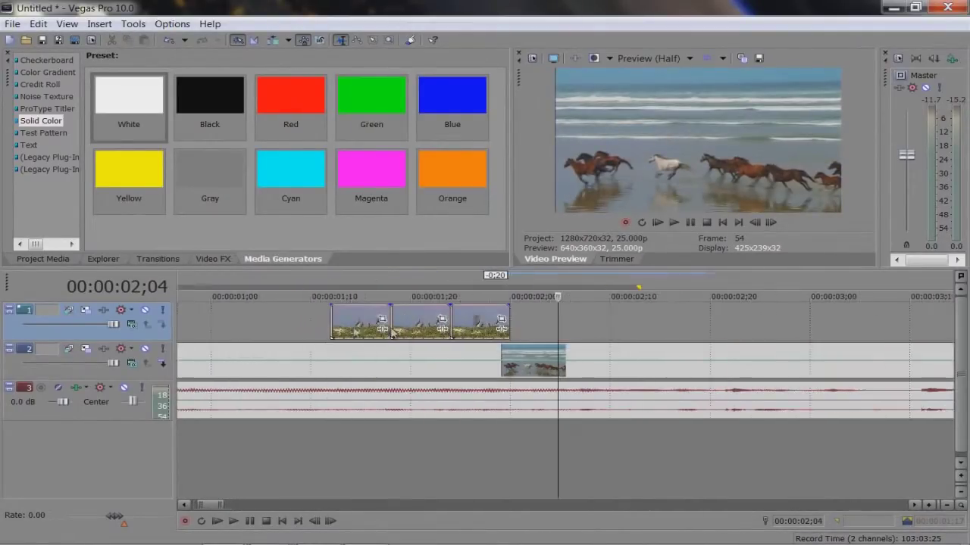
- Copy the third bird piece, paste its event attributes onto the next piece, and paste a copy
{"action": "left_click", "coordinate": [462, 326]}
{"action": "right_click", "coordinate": [471, 324]}
{"action": "left_click", "coordinate": [494, 313]}
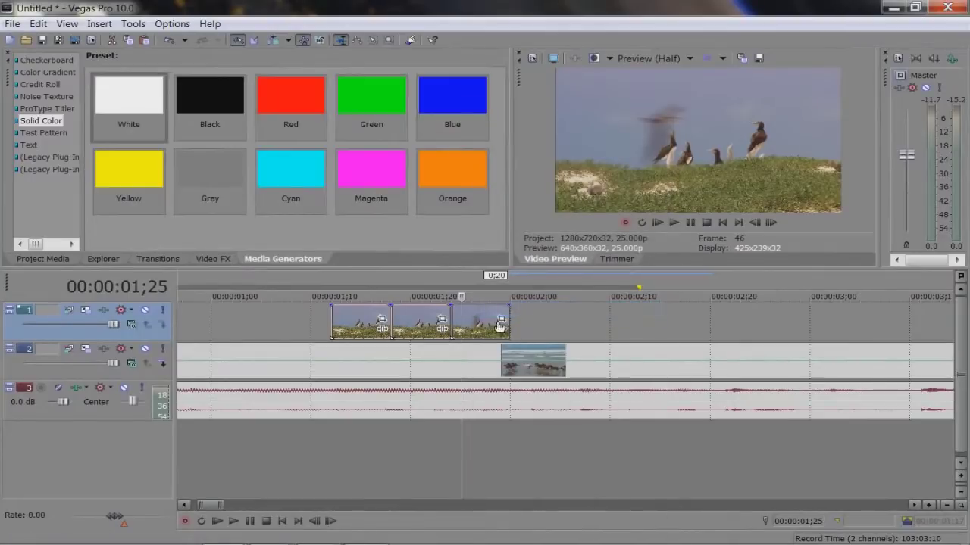
{"action": "right_click", "coordinate": [509, 320]}
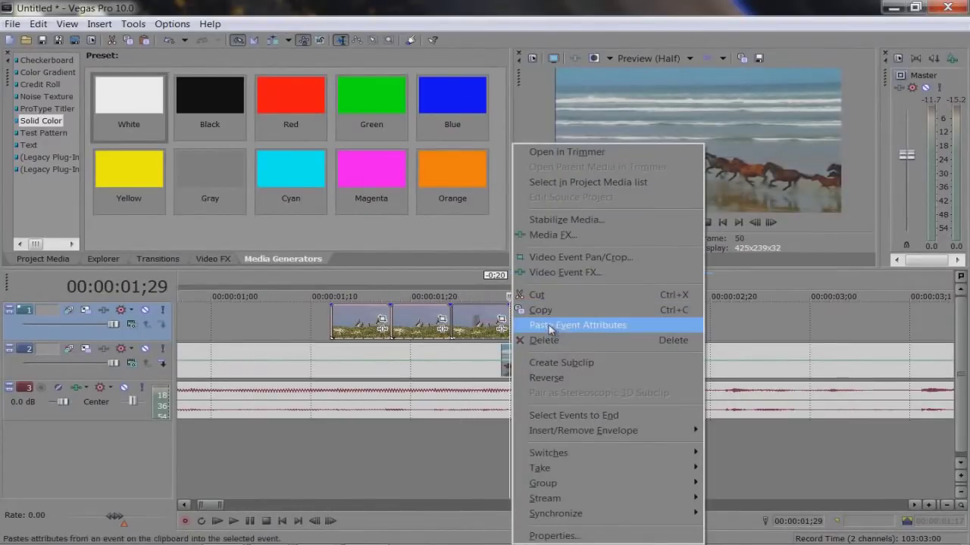
{"action": "left_click", "coordinate": [563, 327]}
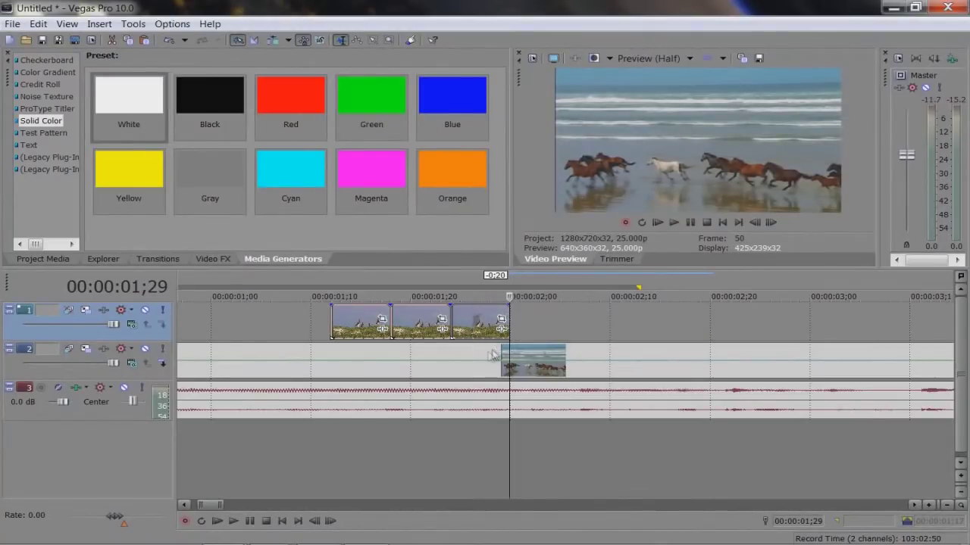
{"action": "key", "text": "ctrl+v"}
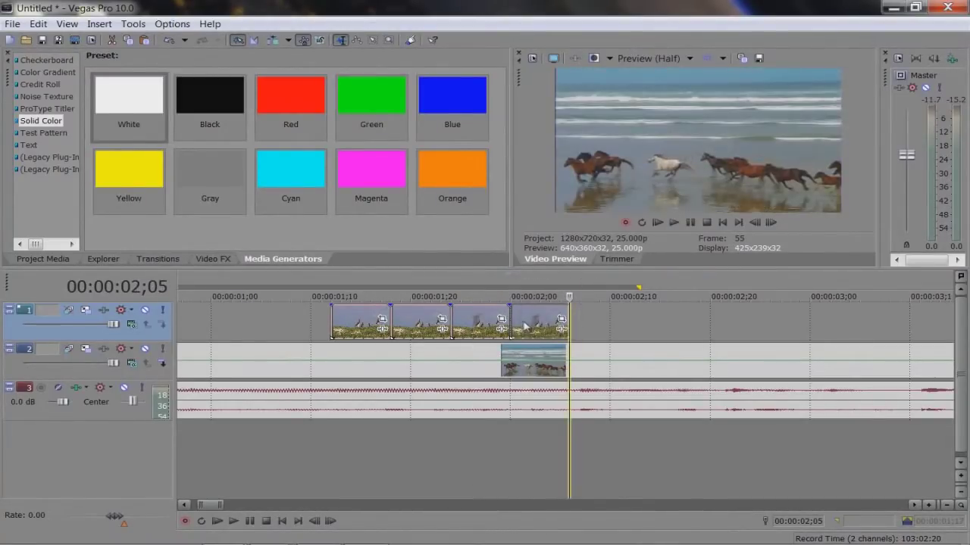
- Drag bird pieces apart to leave gaps, paste more copies and delete alternate pieces
{"action": "left_click_drag", "start_coordinate": [409, 327], "coordinate": [359, 331]}
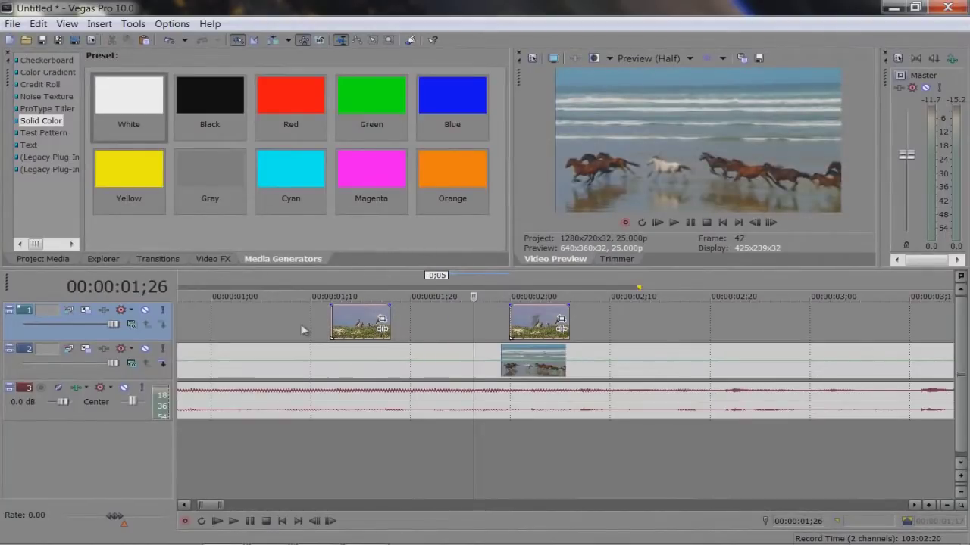
{"action": "left_click", "coordinate": [305, 330]}
{"action": "left_click", "coordinate": [248, 522]}
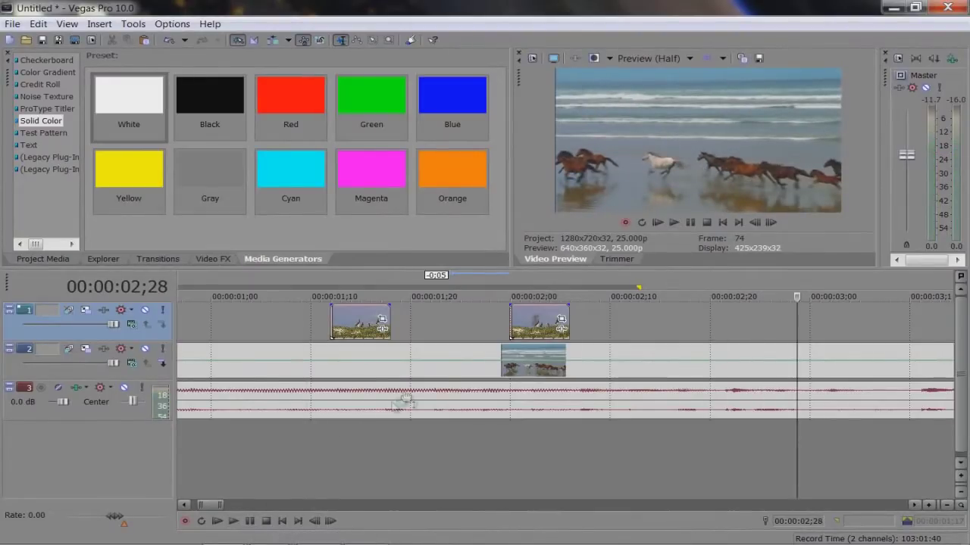
{"action": "key", "text": "ctrl+v"}
{"action": "left_click_drag", "start_coordinate": [459, 342], "coordinate": [416, 332]}
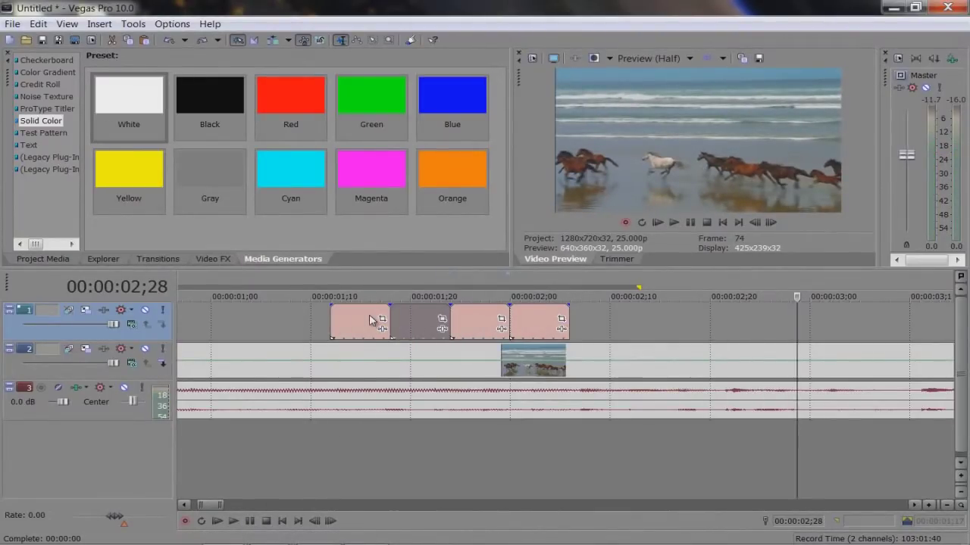
{"action": "left_click", "coordinate": [368, 319]}
{"action": "left_click", "coordinate": [429, 310]}
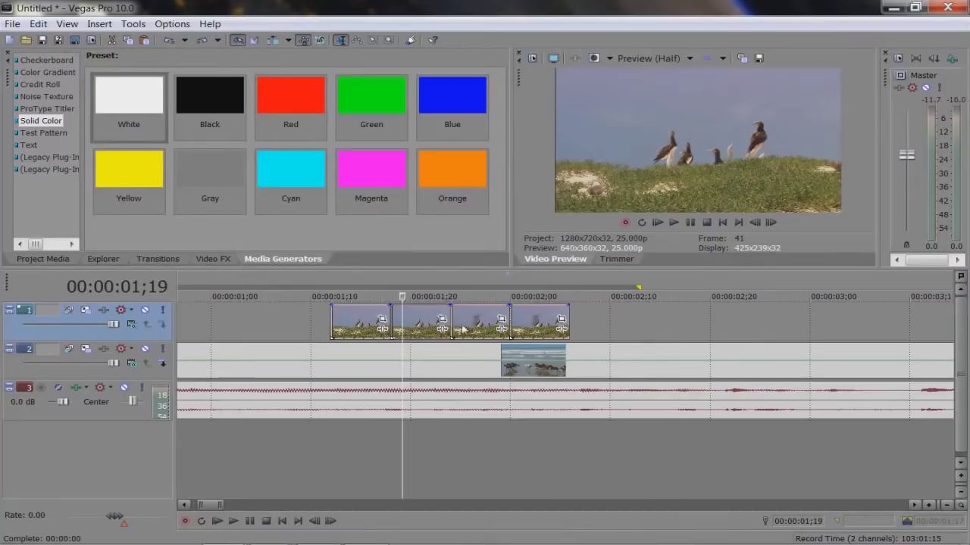
{"action": "key", "text": "Delete"}
{"action": "key", "text": "space"}
- Play back from 01;10, restore the last removed bird piece, and replay to check the flashing
{"action": "left_click", "coordinate": [318, 332]}
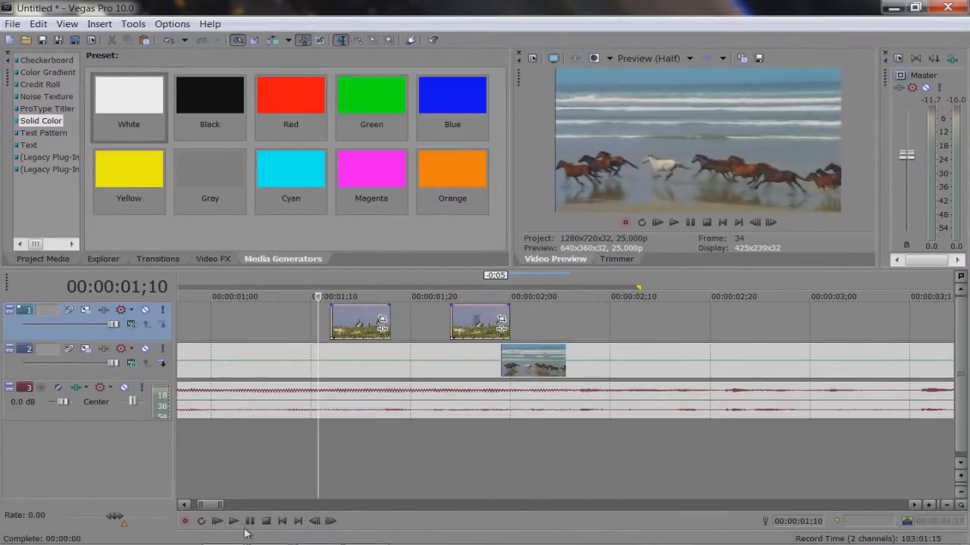
{"action": "key", "text": "space"}
{"action": "left_click", "coordinate": [250, 521]}
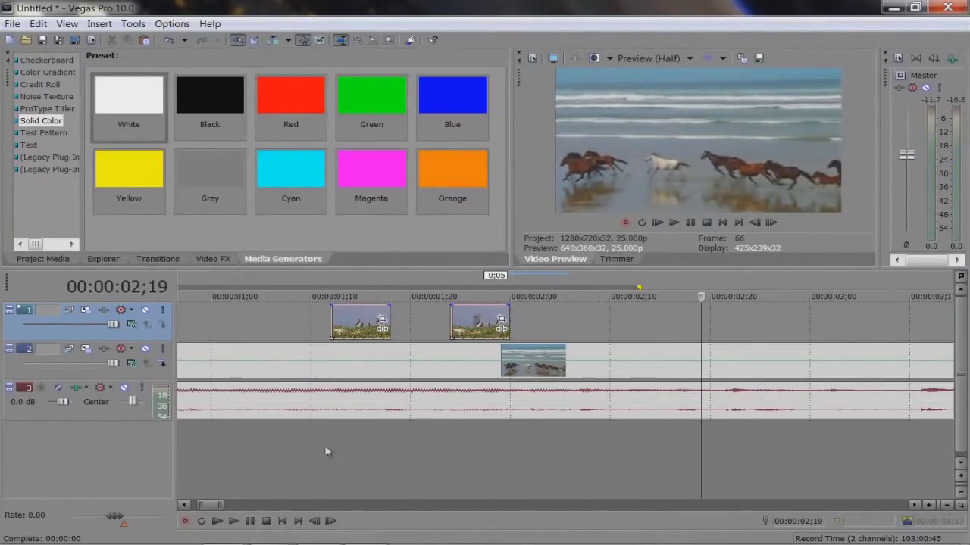
{"action": "key", "text": "ctrl+z"}
{"action": "left_click", "coordinate": [318, 333]}
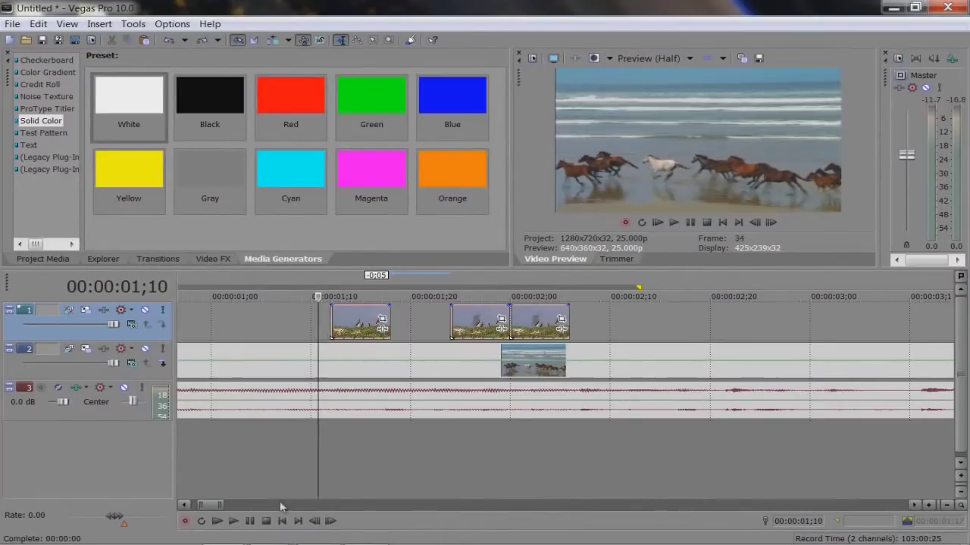
{"action": "key", "text": "space"}
{"action": "left_click", "coordinate": [250, 522]}
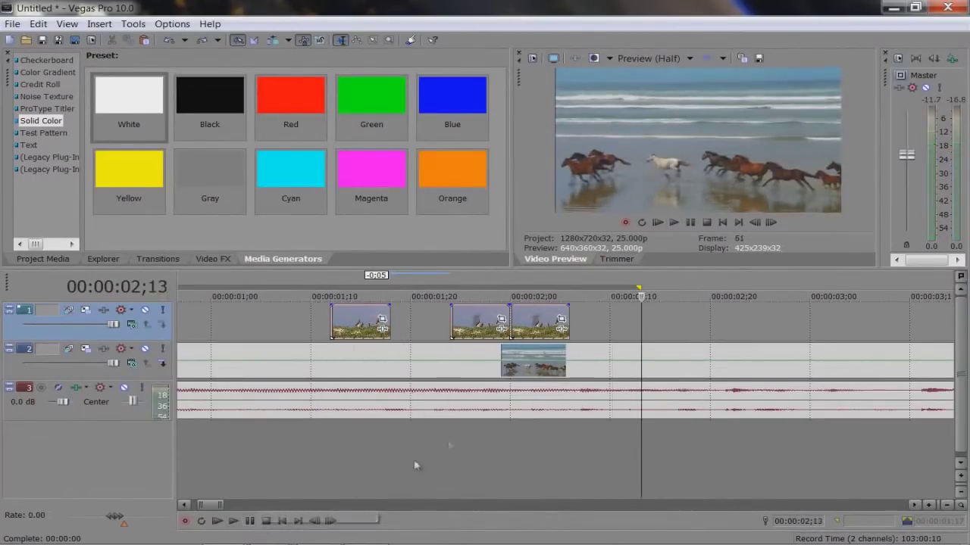
{"action": "scroll", "coordinate": [393, 369], "scroll_direction": "down", "scroll_amount": 5}
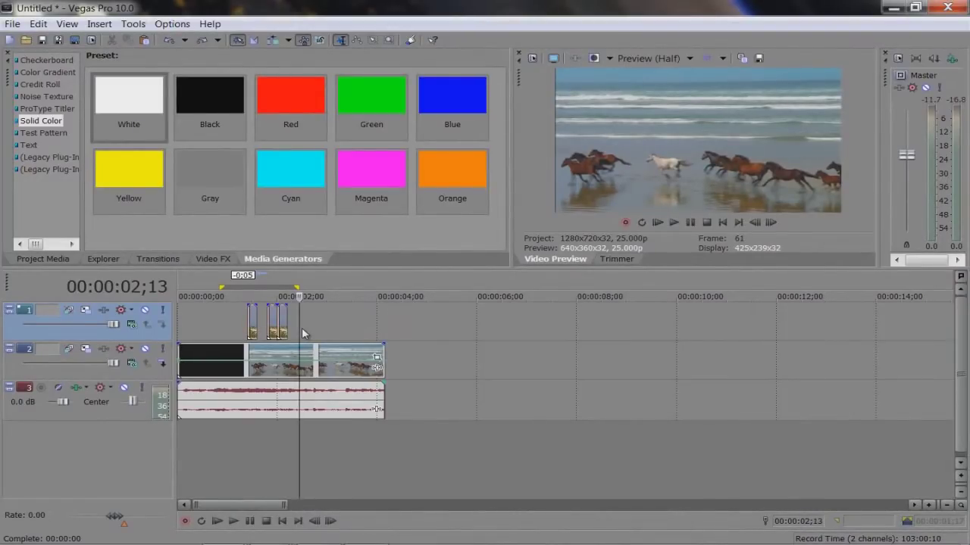
{"action": "scroll", "coordinate": [301, 334], "scroll_direction": "up", "scroll_amount": 6}
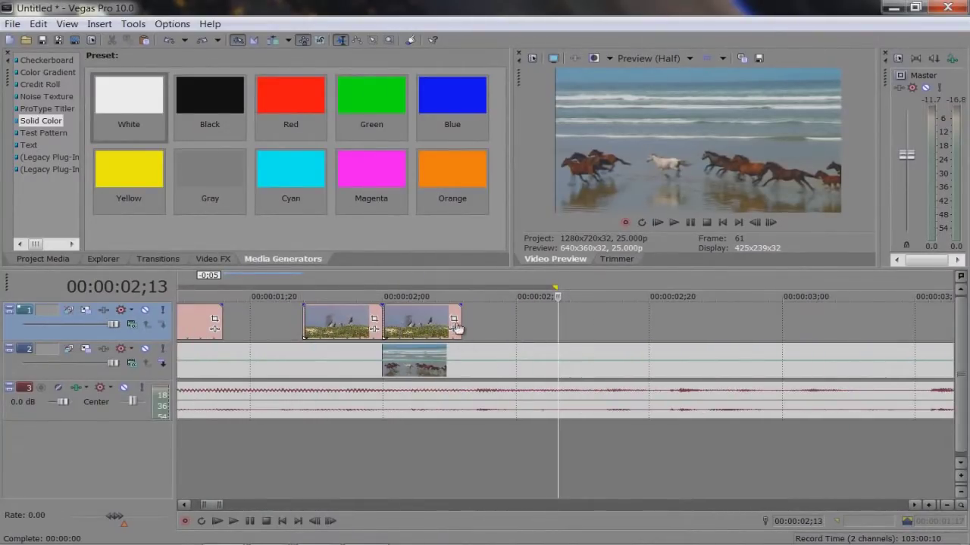
- Lower the last bird piece over the horses to about 89% opacity, then switch to the pro.veg example
{"action": "left_click_drag", "start_coordinate": [456, 324], "coordinate": [500, 323]}
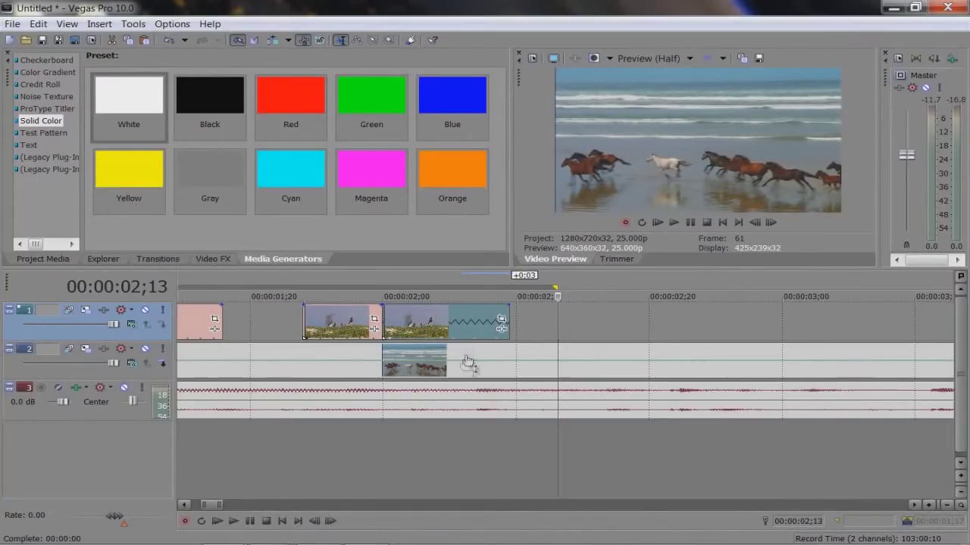
{"action": "key", "text": "ctrl+z"}
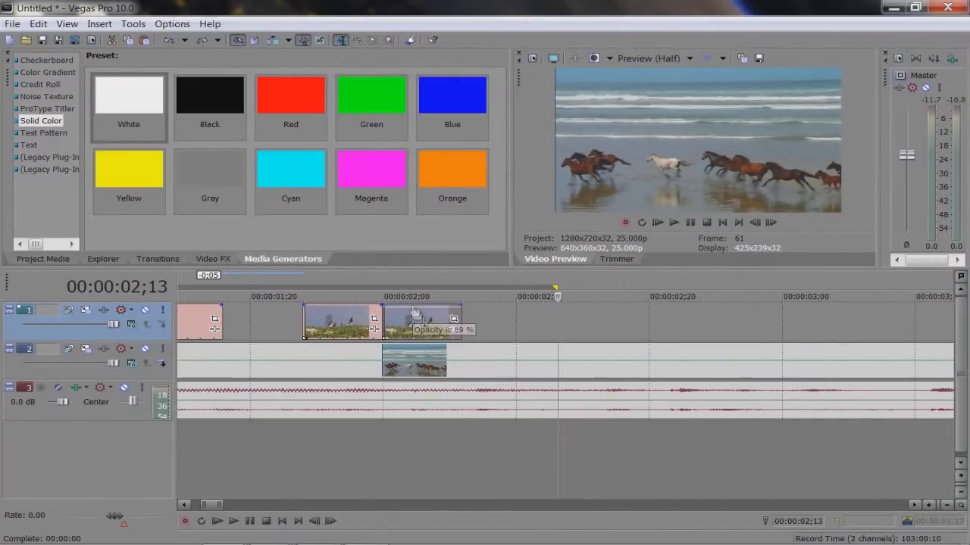
{"action": "left_click", "coordinate": [414, 319]}
{"action": "left_click_drag", "start_coordinate": [425, 316], "coordinate": [431, 324]}
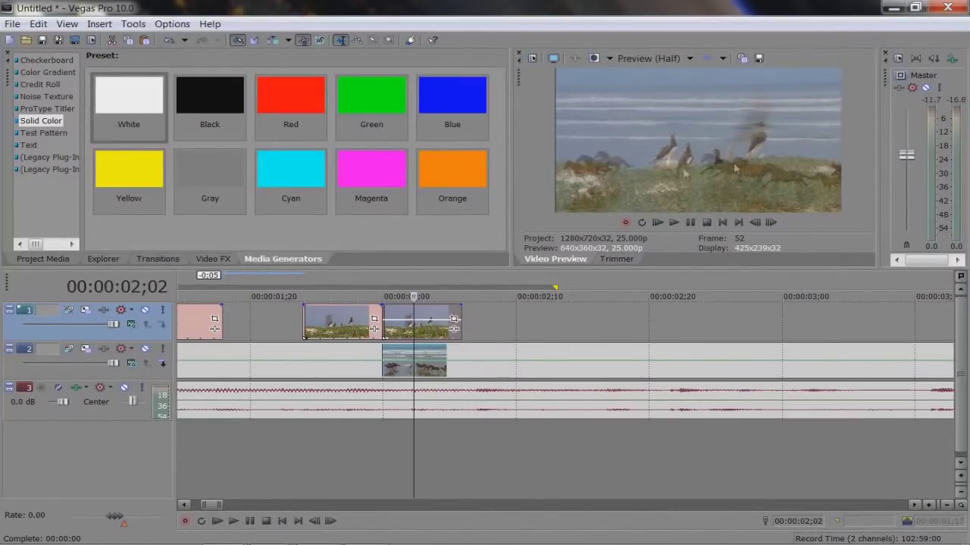
{"action": "mouse_move", "coordinate": [243, 541]}
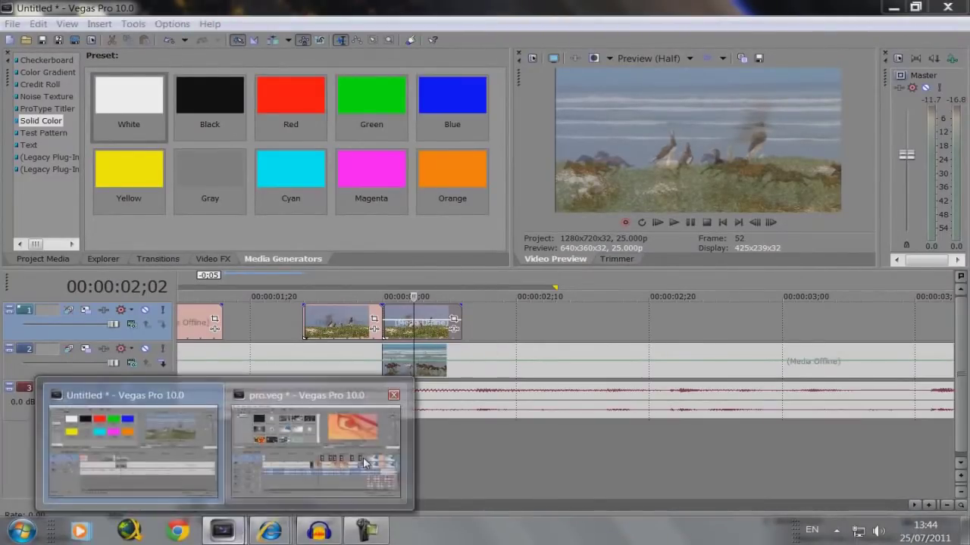
{"action": "left_click", "coordinate": [318, 451]}
{"action": "left_click", "coordinate": [518, 312]}
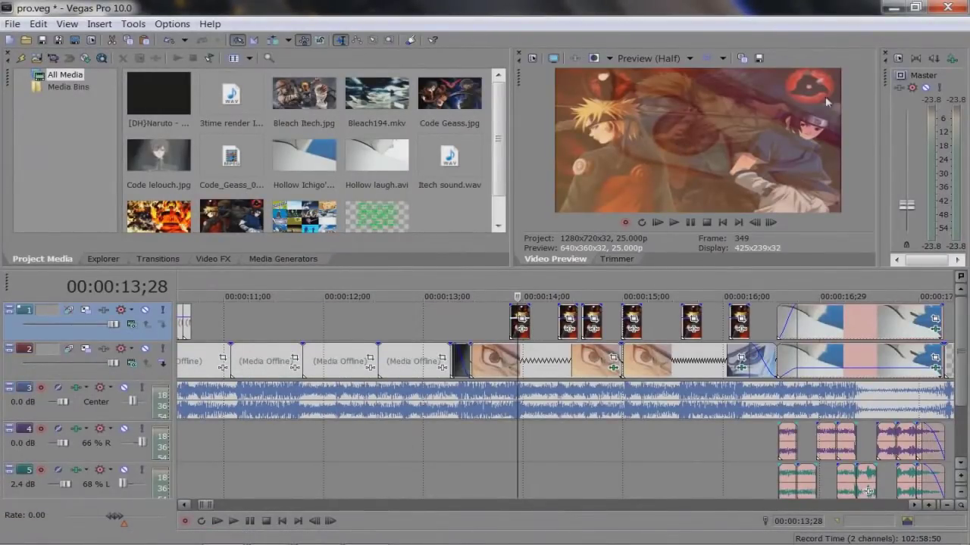
{"action": "left_click", "coordinate": [892, 7]}
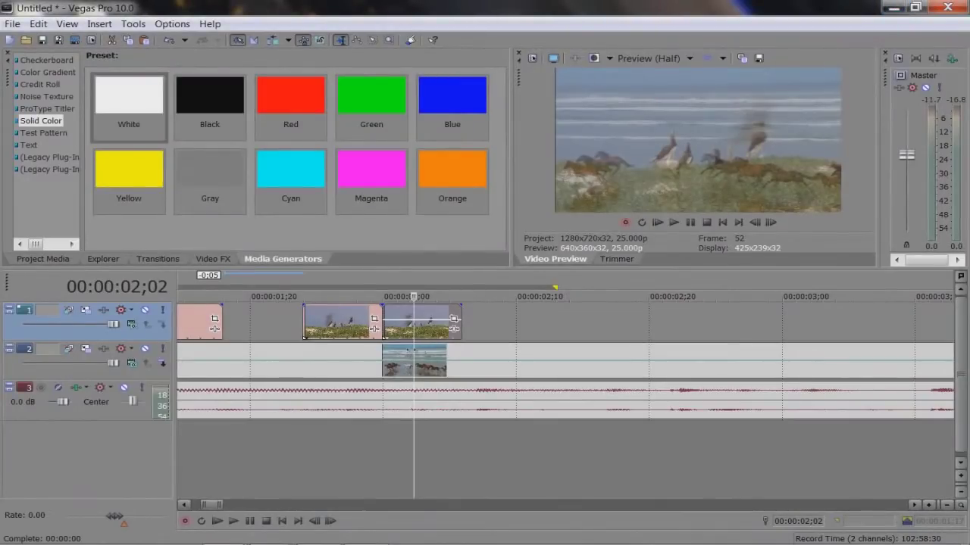
{"action": "key", "text": "Left"}
{"action": "key", "text": "Left"}
{"action": "key", "text": "Left"}
{"action": "key", "text": "Left"}
{"action": "key", "text": "Left"}
{"action": "key", "text": "Left"}
{"action": "key", "text": "Left"}
{"action": "key", "text": "Left"}
{"action": "key", "text": "Left"}
{"action": "key", "text": "Left"}
{"action": "key", "text": "Left"}
{"action": "key", "text": "Left"}
{"action": "key", "text": "Left"}
{"action": "key", "text": "Left"}
{"action": "key", "text": "Left"}
{"action": "key", "text": "Left"}
{"action": "key", "text": "Left"}
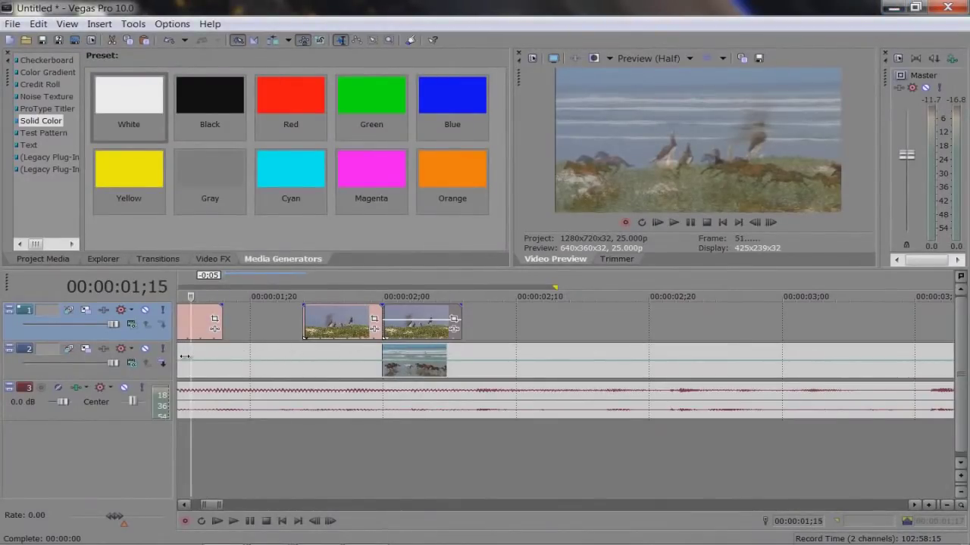
{"action": "key", "text": "Left"}
{"action": "key", "text": "Left"}
{"action": "key", "text": "Left"}
{"action": "key", "text": "Left"}
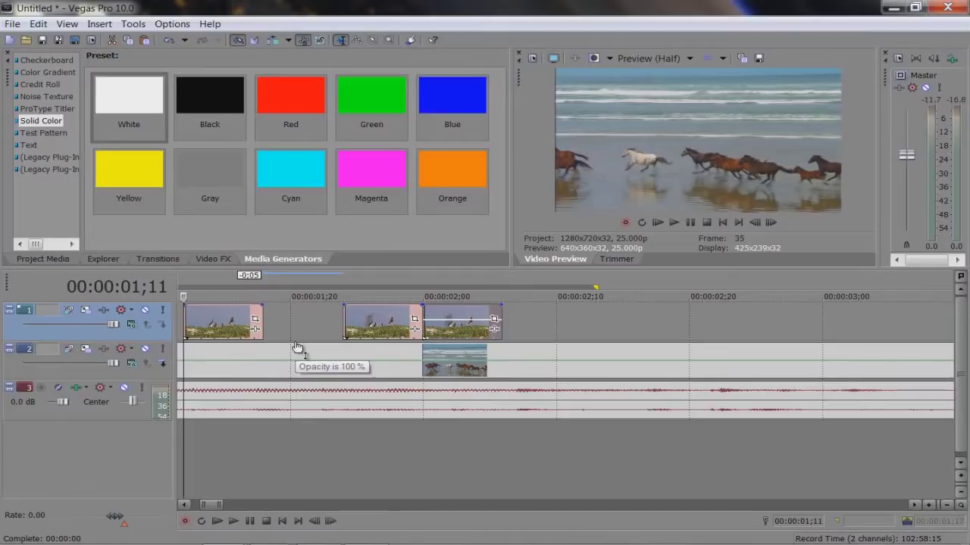
{"action": "scroll", "coordinate": [297, 348], "scroll_direction": "down", "scroll_amount": 5}
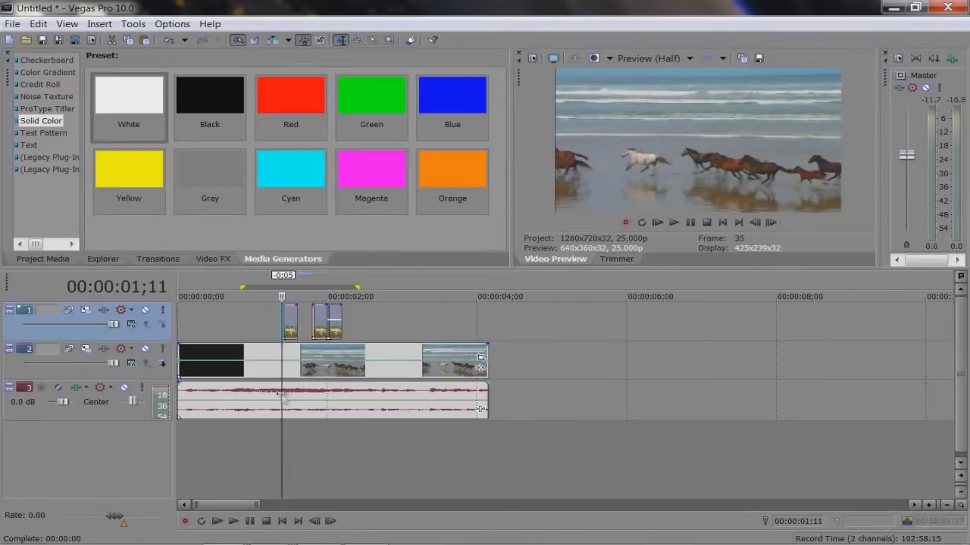
{"action": "left_click", "coordinate": [282, 393]}
{"action": "left_click", "coordinate": [901, 9]}
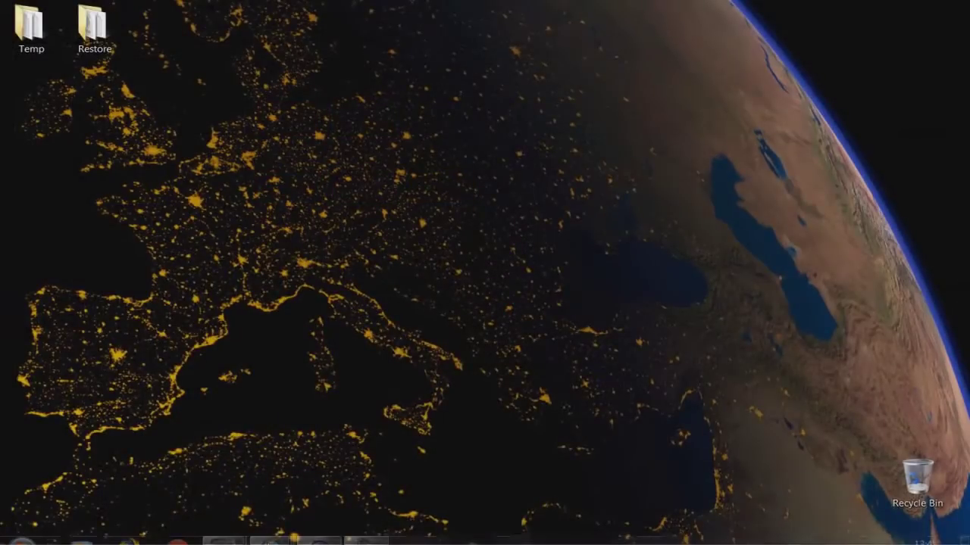
{"action": "mouse_move", "coordinate": [238, 534]}
{"action": "left_click", "coordinate": [341, 454]}
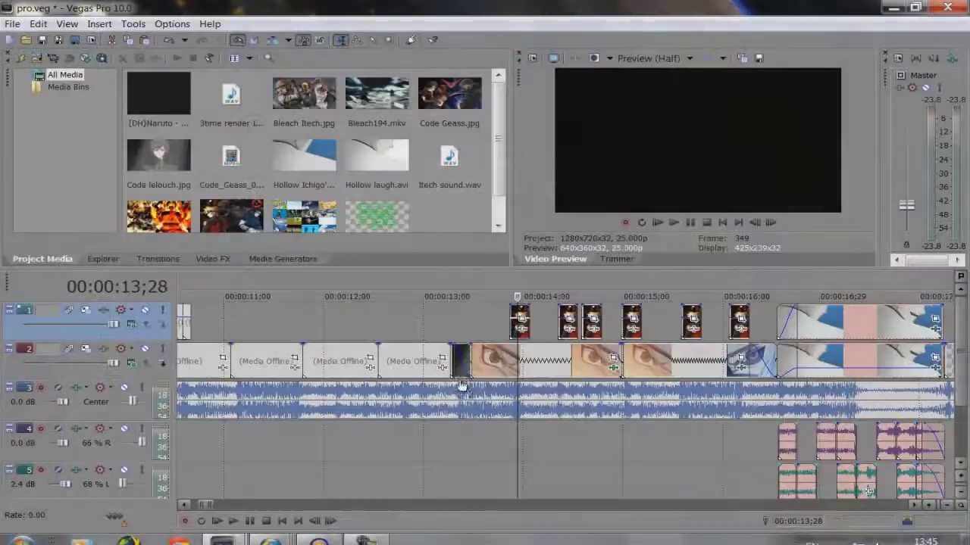
{"action": "left_click", "coordinate": [522, 406]}
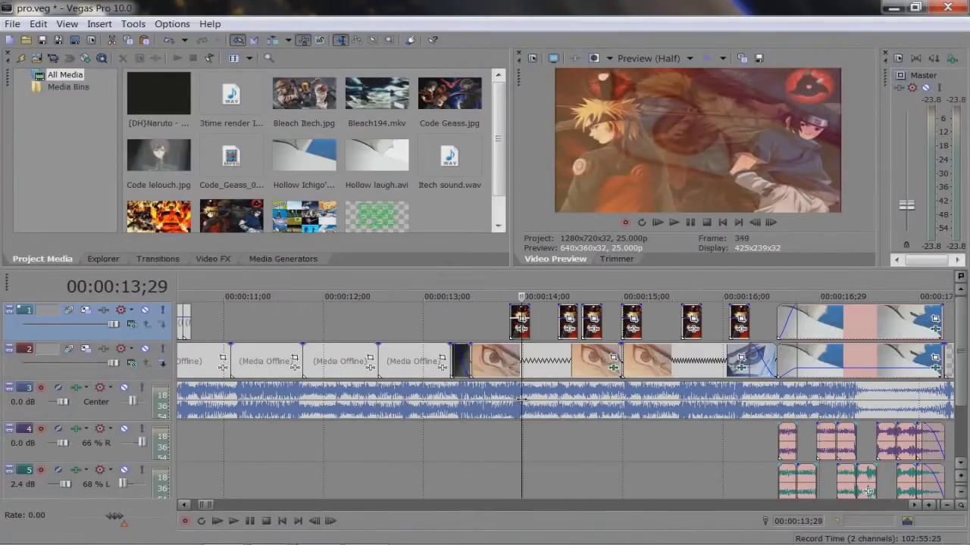
{"action": "left_click", "coordinate": [502, 405]}
{"action": "scroll", "coordinate": [501, 405], "scroll_direction": "up", "scroll_amount": 3}
{"action": "scroll", "coordinate": [521, 405], "scroll_direction": "up", "scroll_amount": 2}
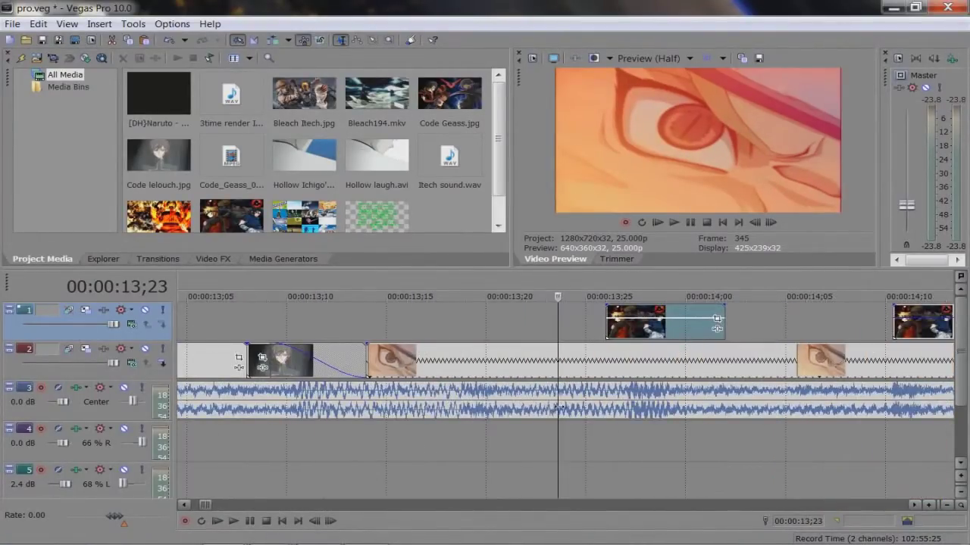
{"action": "left_click", "coordinate": [534, 405]}
{"action": "left_click", "coordinate": [626, 407]}
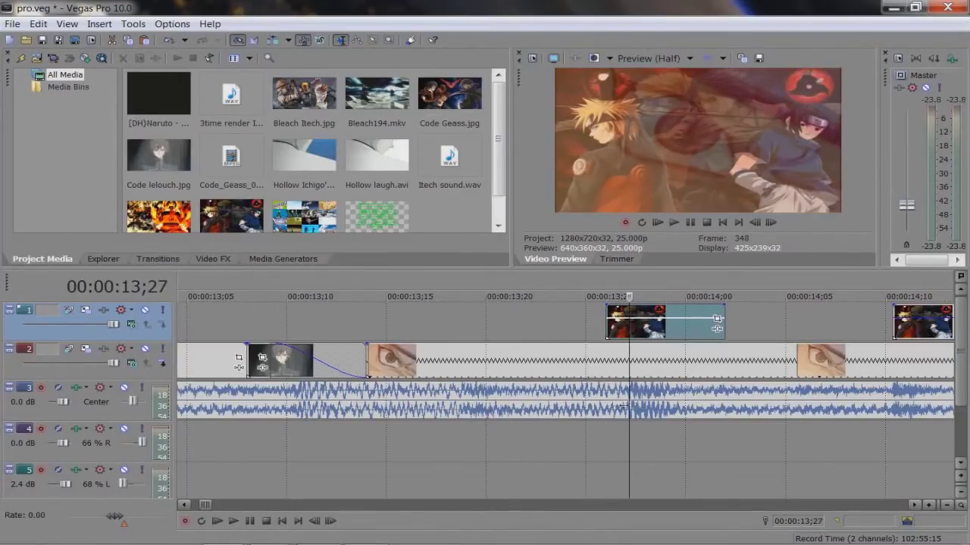
{"action": "left_click_drag", "start_coordinate": [636, 397], "coordinate": [606, 394]}
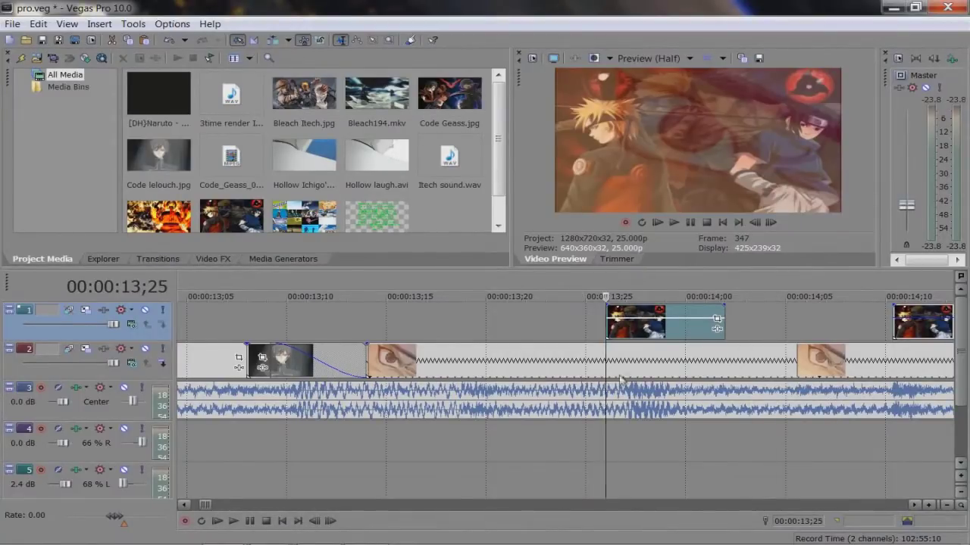
{"action": "mouse_move", "coordinate": [606, 365]}
{"action": "left_mouse_down"}
{"action": "mouse_move", "coordinate": [630, 369]}
{"action": "mouse_move", "coordinate": [580, 370]}
{"action": "mouse_move", "coordinate": [611, 371]}
{"action": "left_mouse_up"}
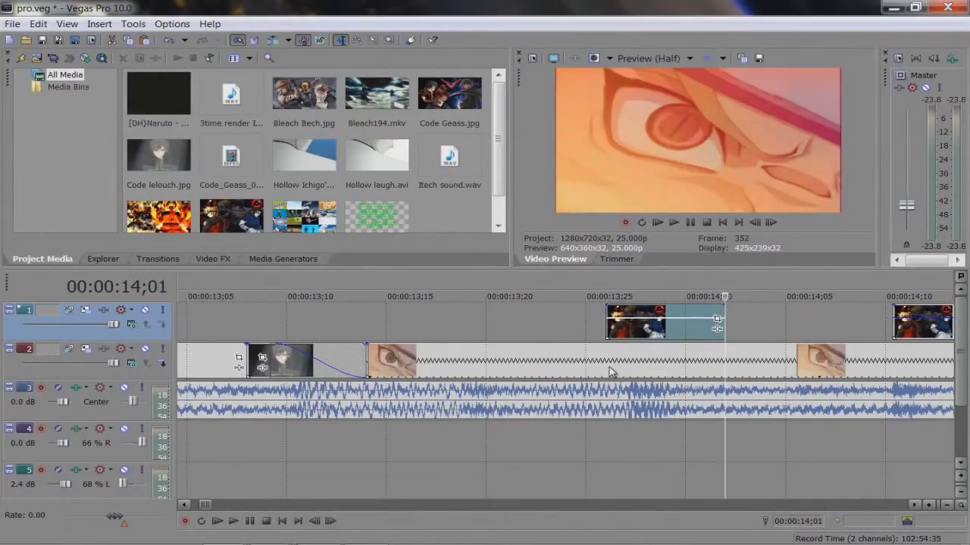
{"action": "scroll", "coordinate": [615, 394], "scroll_direction": "down", "scroll_amount": 3}
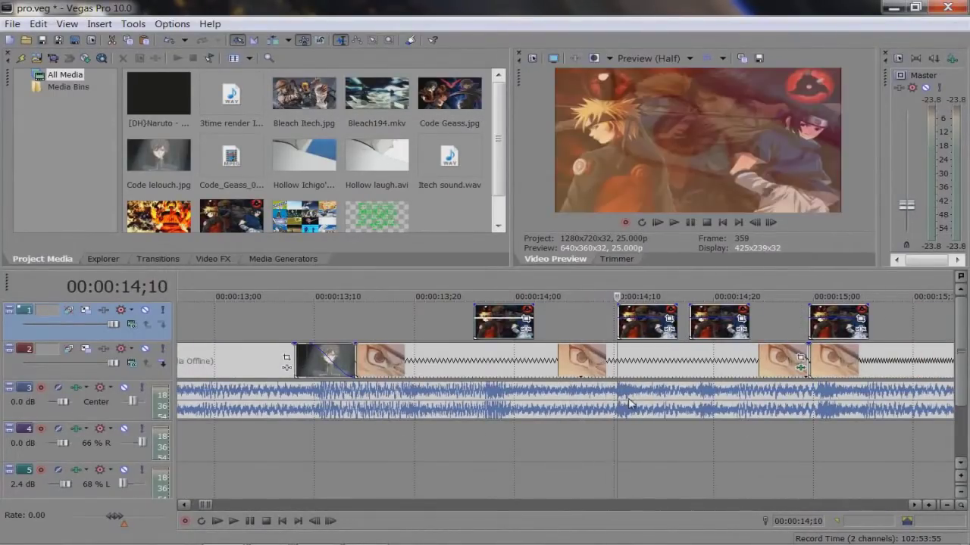
{"action": "scroll", "coordinate": [630, 405], "scroll_direction": "up", "scroll_amount": 5}
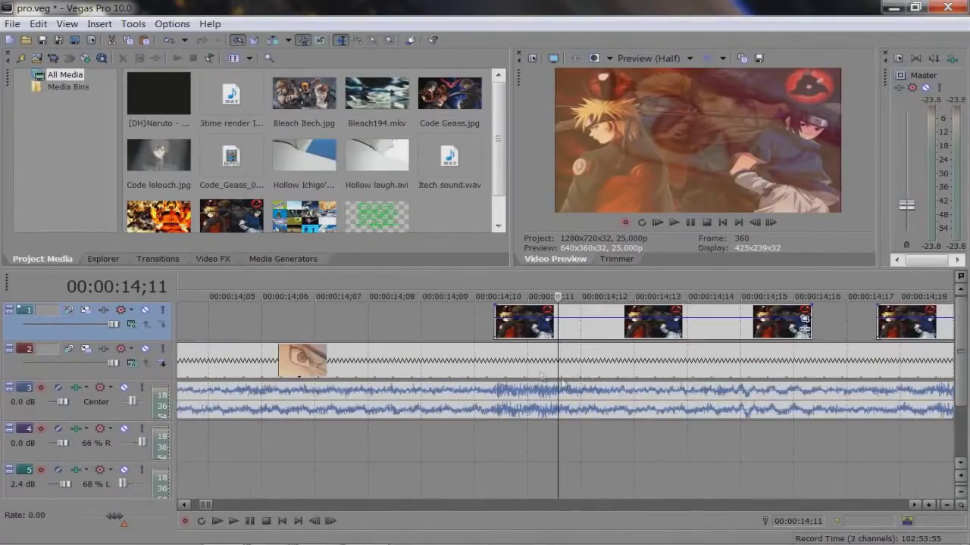
{"action": "left_click", "coordinate": [496, 322]}
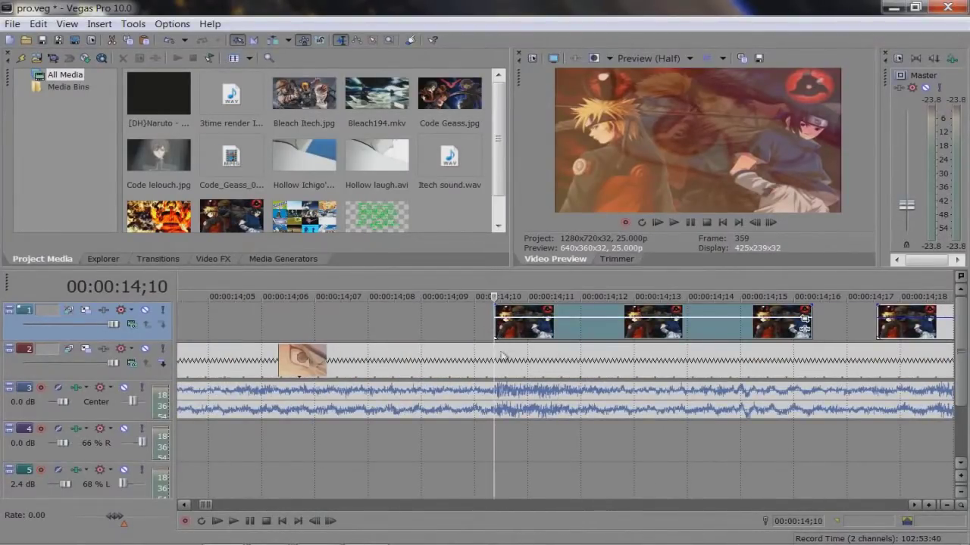
{"action": "key", "text": "Right"}
{"action": "key", "text": "Right"}
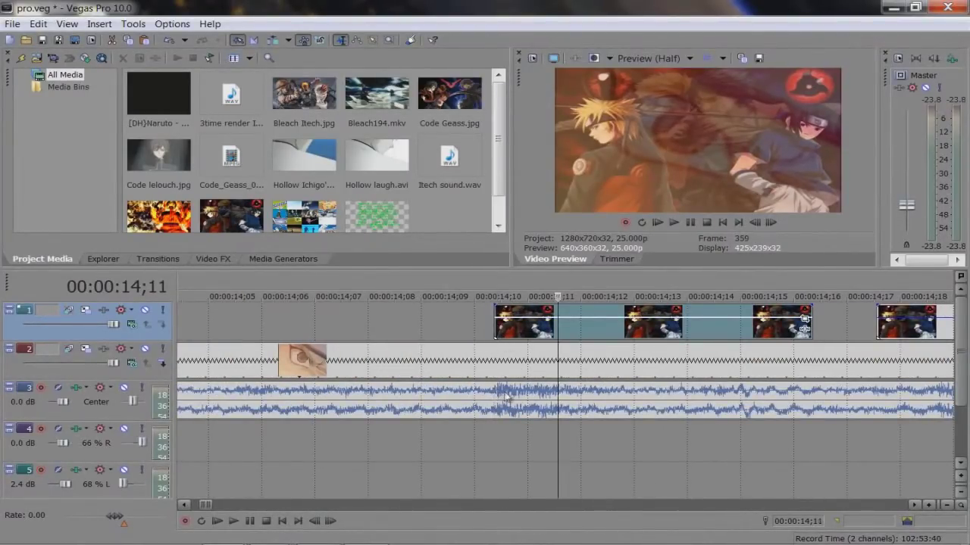
{"action": "scroll", "coordinate": [540, 394], "scroll_direction": "down", "scroll_amount": 3}
{"action": "key", "text": "Right"}
{"action": "key", "text": "Right"}
{"action": "key", "text": "Right"}
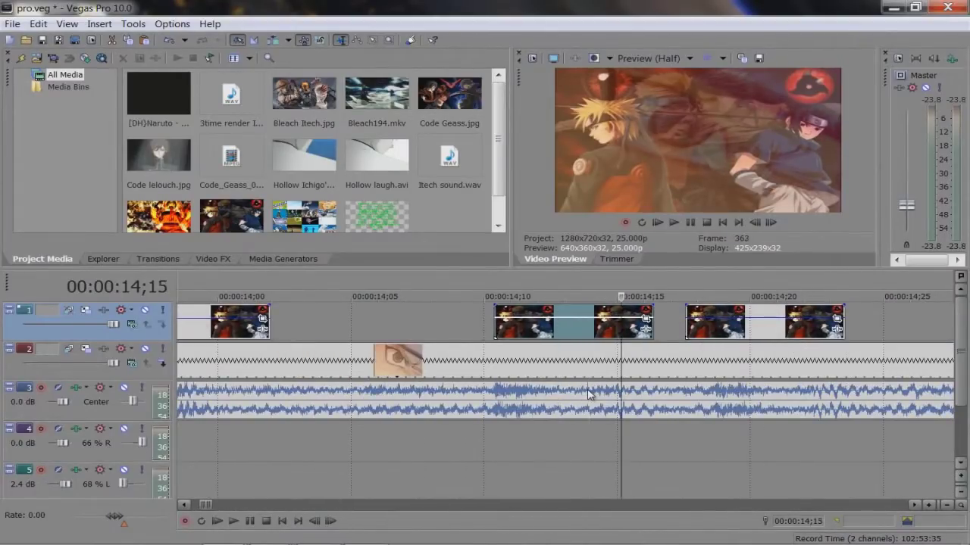
{"action": "key", "text": "Right"}
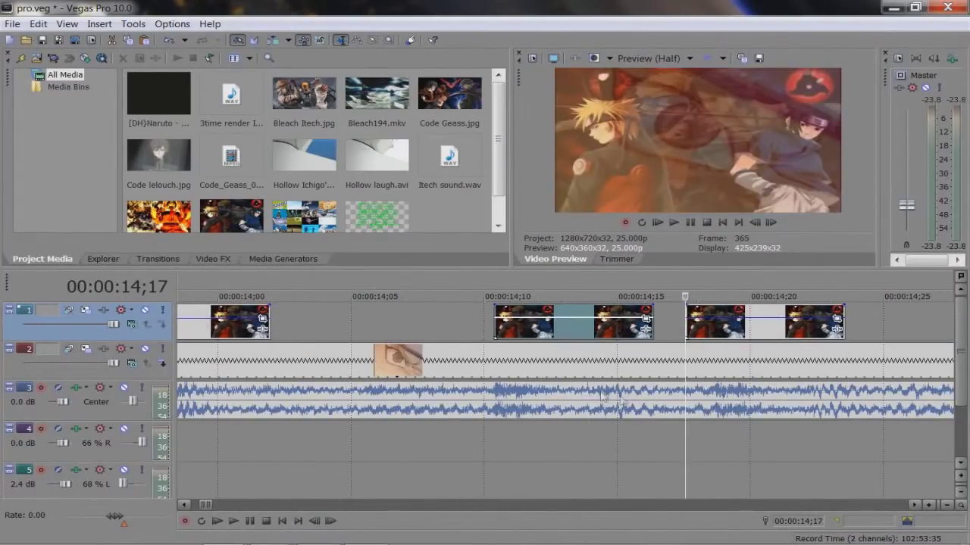
{"action": "scroll", "coordinate": [719, 403], "scroll_direction": "up", "scroll_amount": 3}
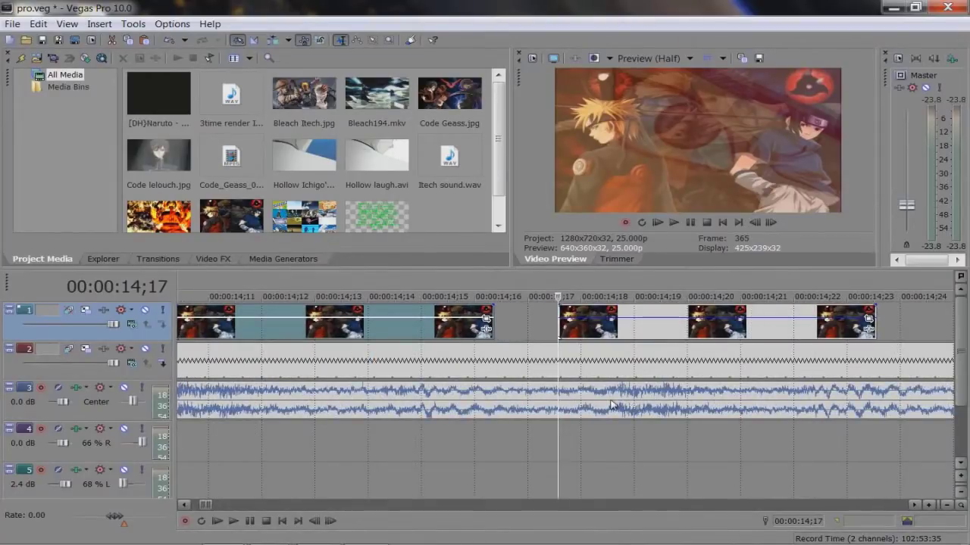
{"action": "key", "text": "Right"}
{"action": "key", "text": "Right"}
{"action": "key", "text": "Right"}
{"action": "key", "text": "Right"}
{"action": "scroll", "coordinate": [676, 381], "scroll_direction": "down", "scroll_amount": 1}
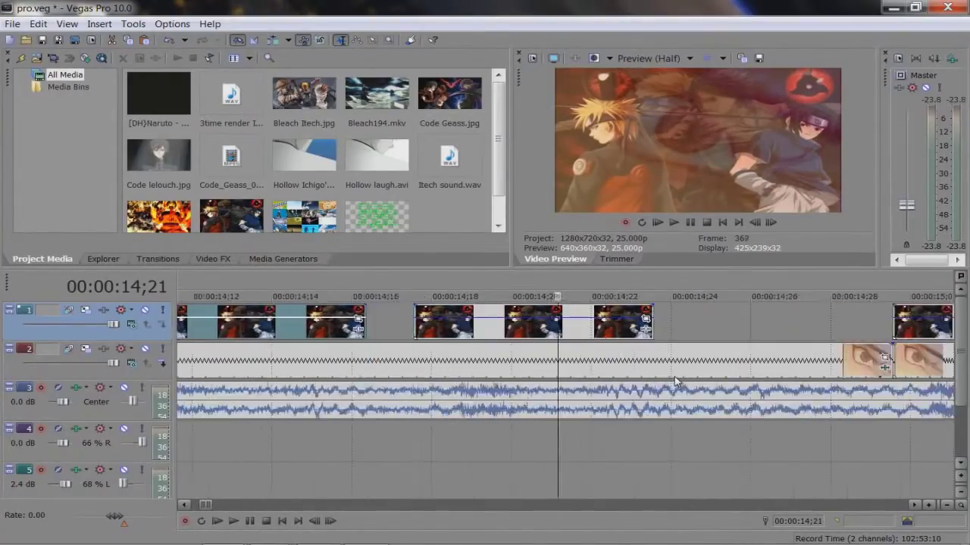
{"action": "key", "text": "Right"}
{"action": "key", "text": "Right"}
{"action": "key", "text": "Right"}
{"action": "scroll", "coordinate": [673, 379], "scroll_direction": "down", "scroll_amount": 3}
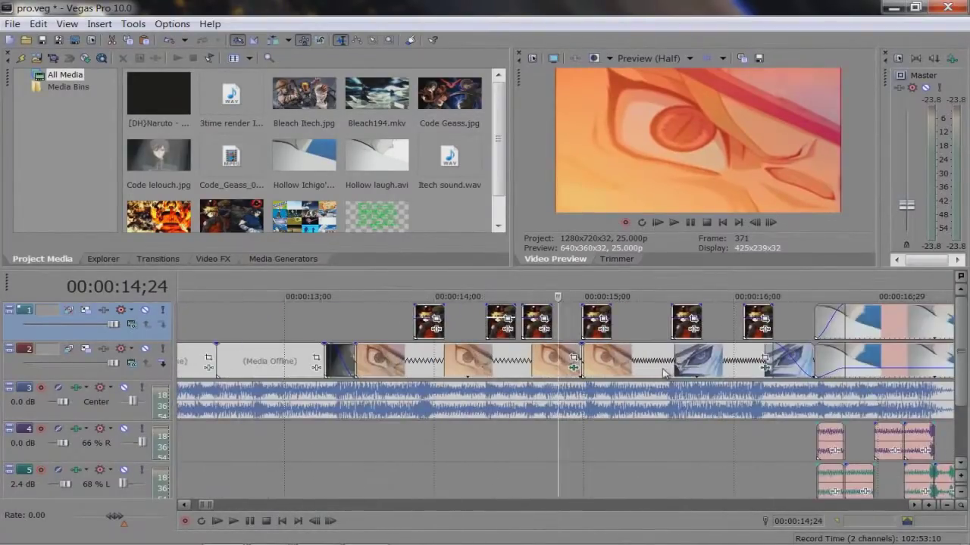
{"action": "scroll", "coordinate": [663, 371], "scroll_direction": "down", "scroll_amount": 6}
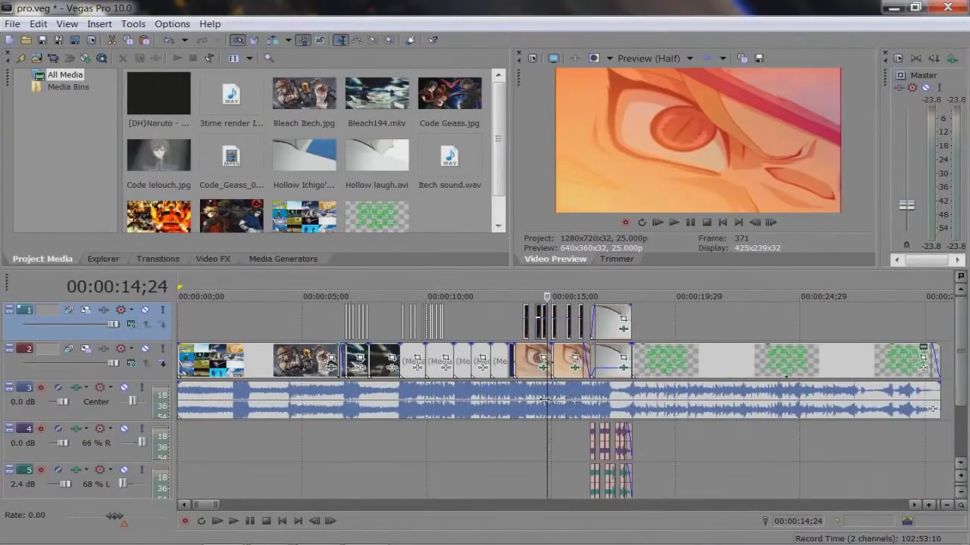
{"action": "scroll", "coordinate": [543, 400], "scroll_direction": "down", "scroll_amount": 2}
- Scrub the pro.veg example from 05;22 to 15;17, settling on the flash frame at 06;21
{"action": "left_click", "coordinate": [394, 397]}
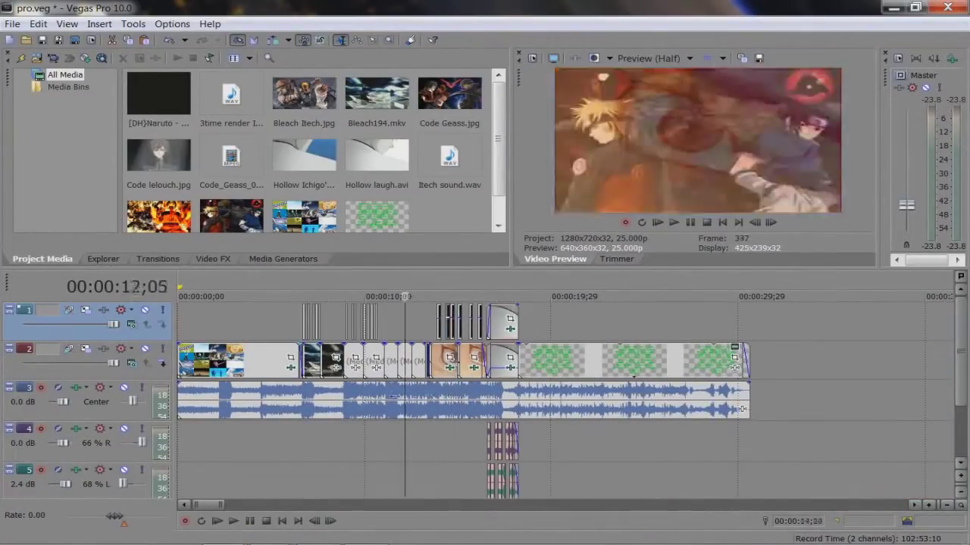
{"action": "left_click", "coordinate": [288, 393]}
{"action": "left_click", "coordinate": [306, 393]}
{"action": "left_click", "coordinate": [328, 394]}
{"action": "left_click", "coordinate": [301, 393]}
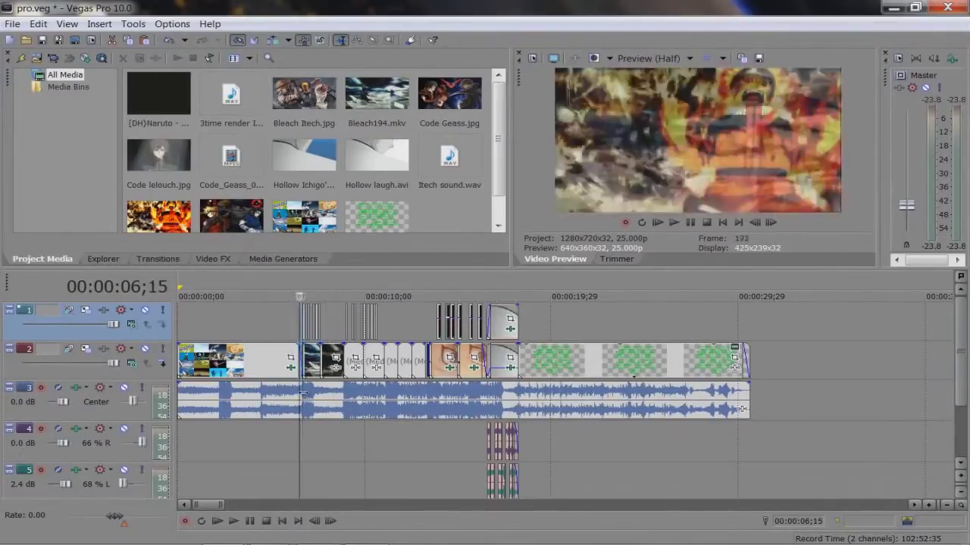
{"action": "left_click", "coordinate": [322, 394]}
{"action": "left_click", "coordinate": [352, 394]}
{"action": "left_click", "coordinate": [437, 394]}
{"action": "left_click", "coordinate": [470, 392]}
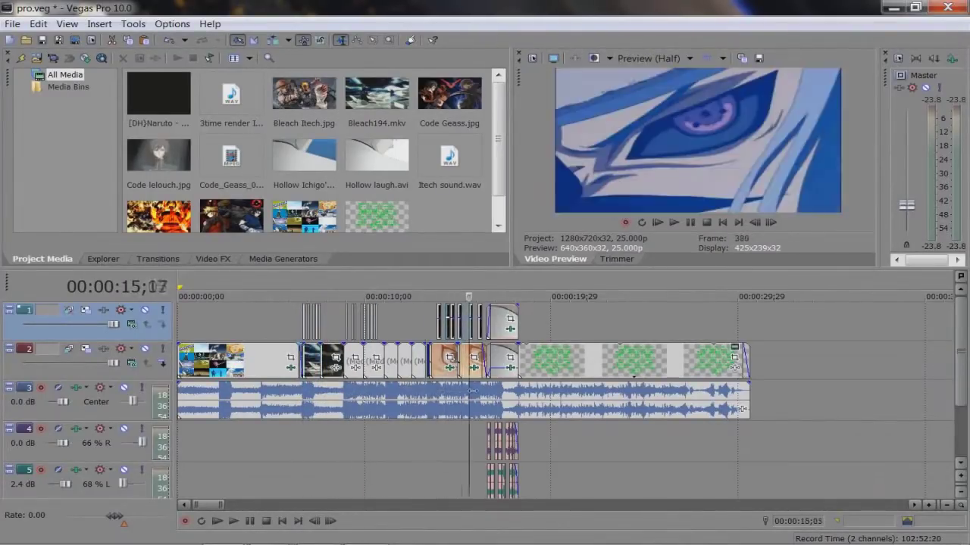
{"action": "left_click", "coordinate": [400, 394]}
{"action": "left_click", "coordinate": [338, 393]}
{"action": "left_click", "coordinate": [308, 394]}
{"action": "left_click", "coordinate": [303, 394]}
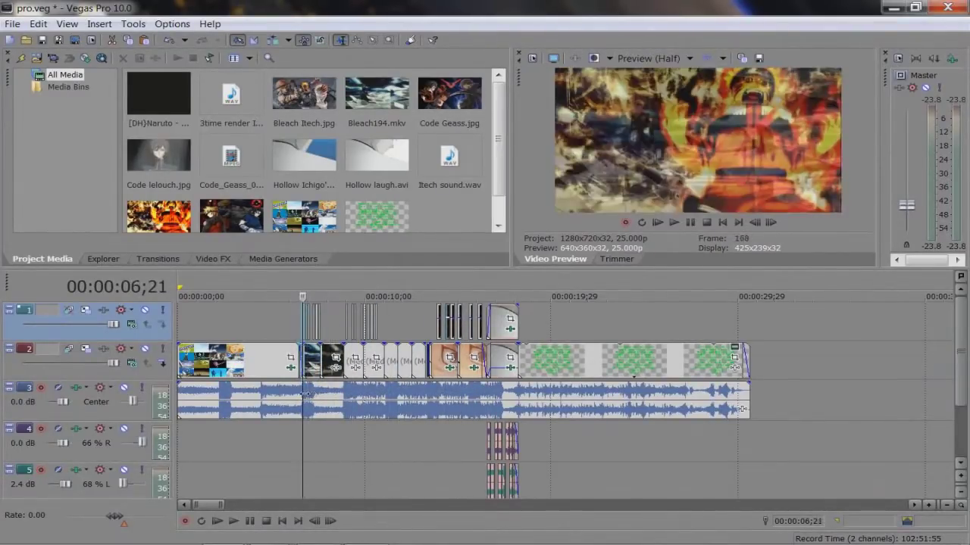
- Set the track 1 flash clip at 06;21 to 81% opacity and check frames 06;21 to 06;27
{"action": "scroll", "coordinate": [306, 393], "scroll_direction": "up", "scroll_amount": 3}
{"action": "scroll", "coordinate": [534, 327], "scroll_direction": "up", "scroll_amount": 2}
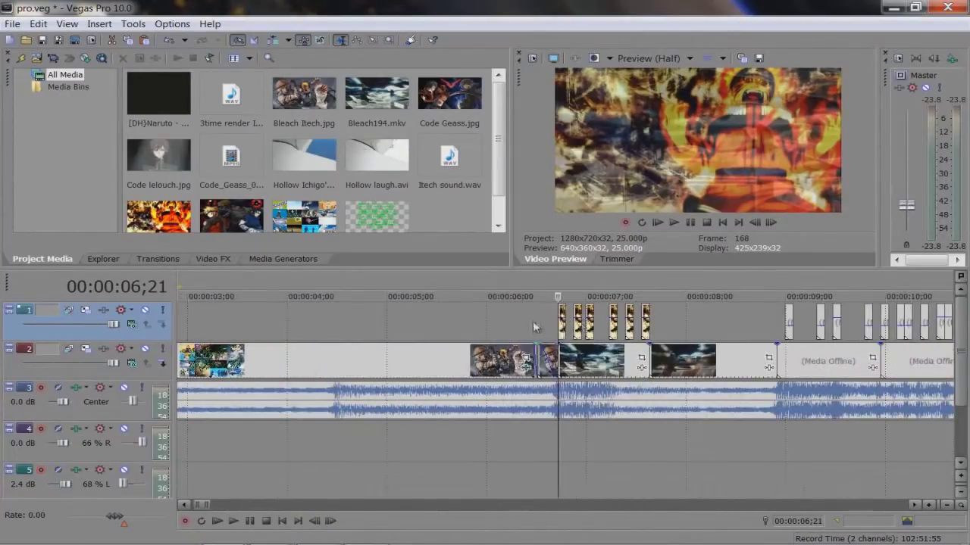
{"action": "scroll", "coordinate": [534, 327], "scroll_direction": "up", "scroll_amount": 3}
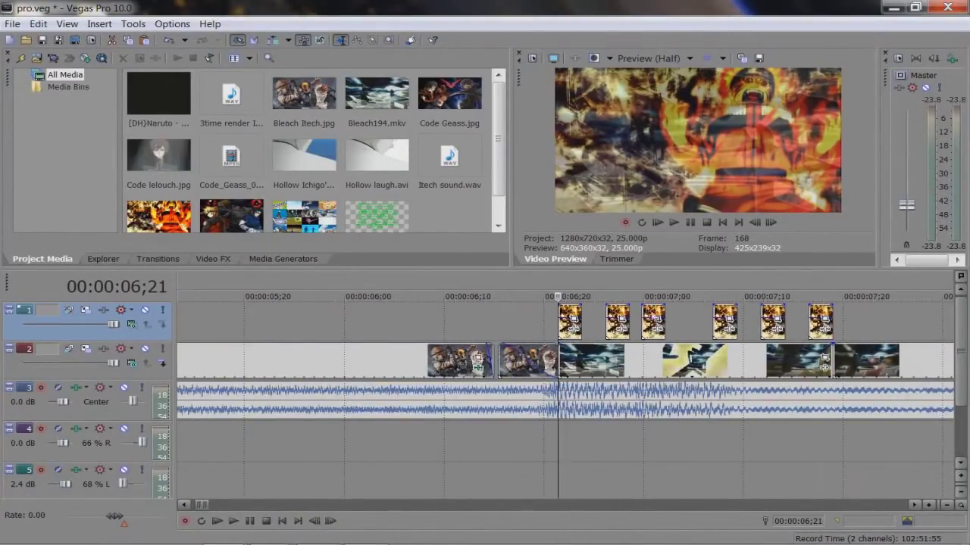
{"action": "left_click", "coordinate": [569, 306]}
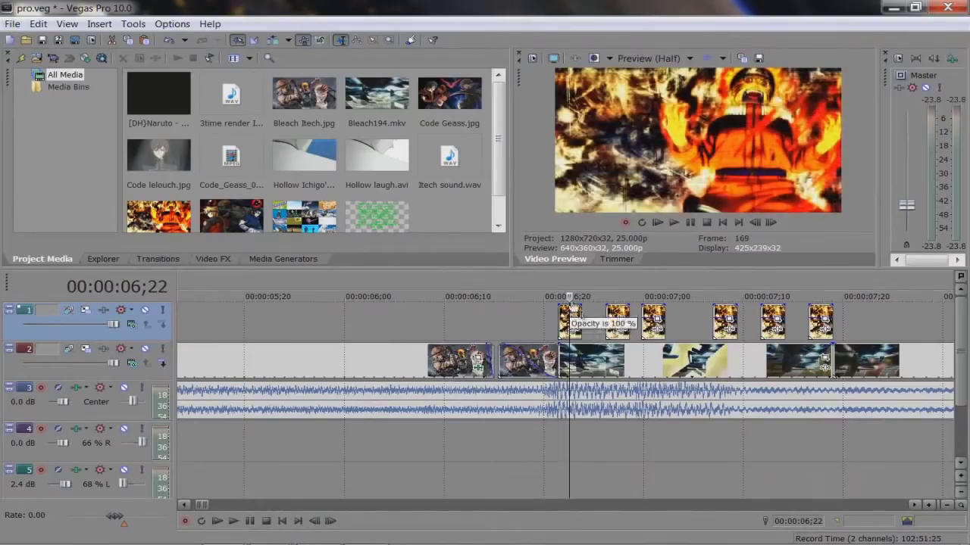
{"action": "left_click_drag", "start_coordinate": [569, 310], "coordinate": [569, 327]}
{"action": "left_click", "coordinate": [559, 356]}
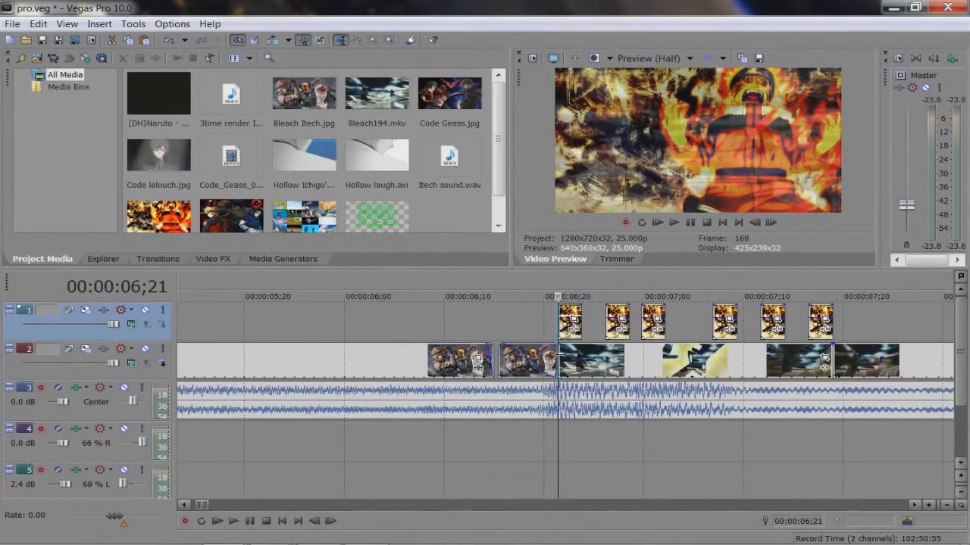
{"action": "left_click", "coordinate": [569, 356]}
{"action": "left_click", "coordinate": [579, 354]}
{"action": "left_click", "coordinate": [616, 354]}
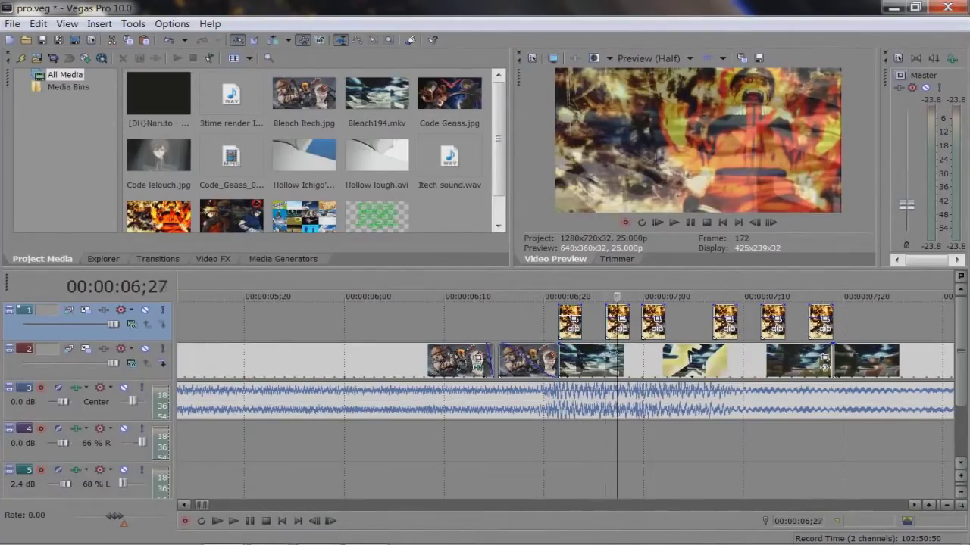
{"action": "left_click", "coordinate": [607, 354]}
{"action": "left_click", "coordinate": [617, 354]}
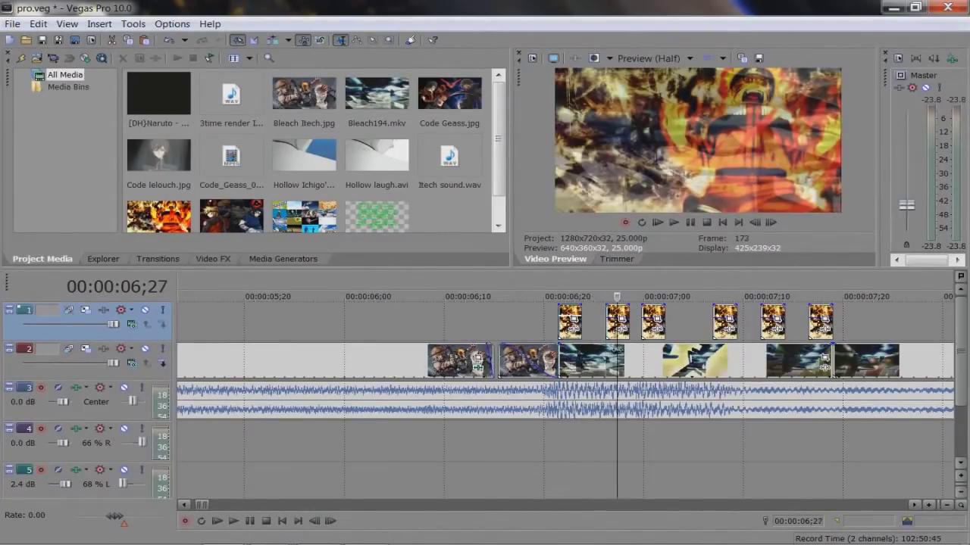